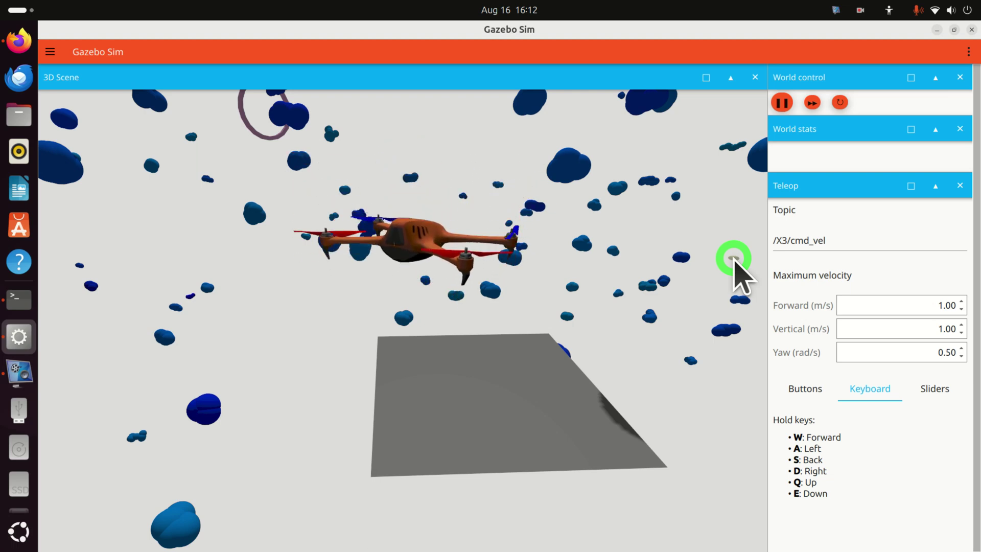
Step: Fly the X3 quadcopter up with Q/E, then land it on the grey platform
{"action": "key", "text": "q"}
{"action": "key", "text": "e"}
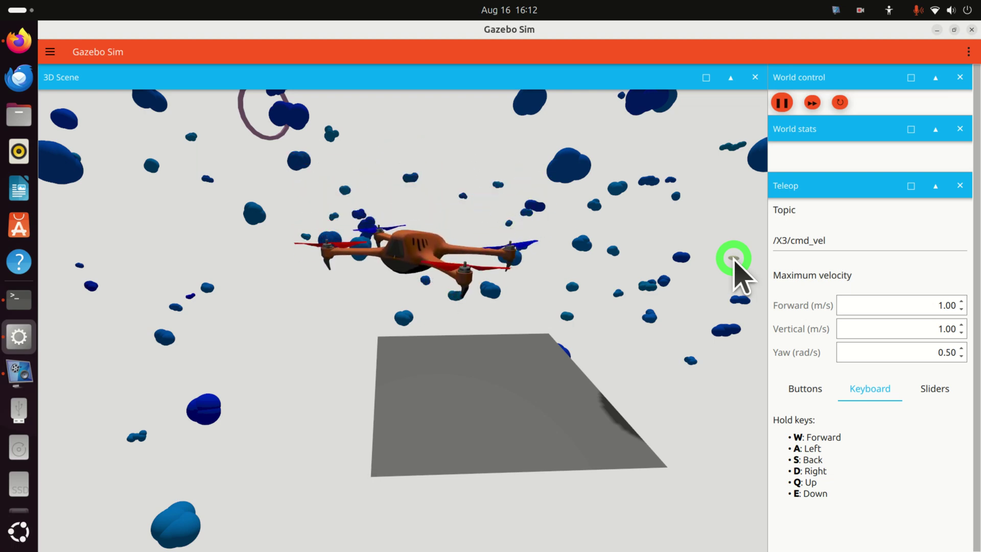
{"action": "key", "text": "q"}
{"action": "key", "text": "e"}
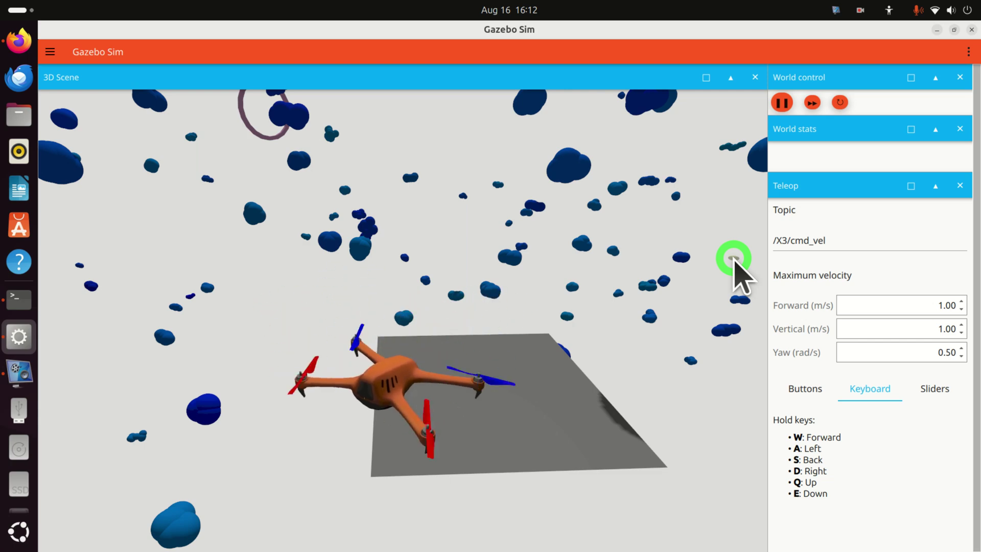
{"action": "key", "text": "q"}
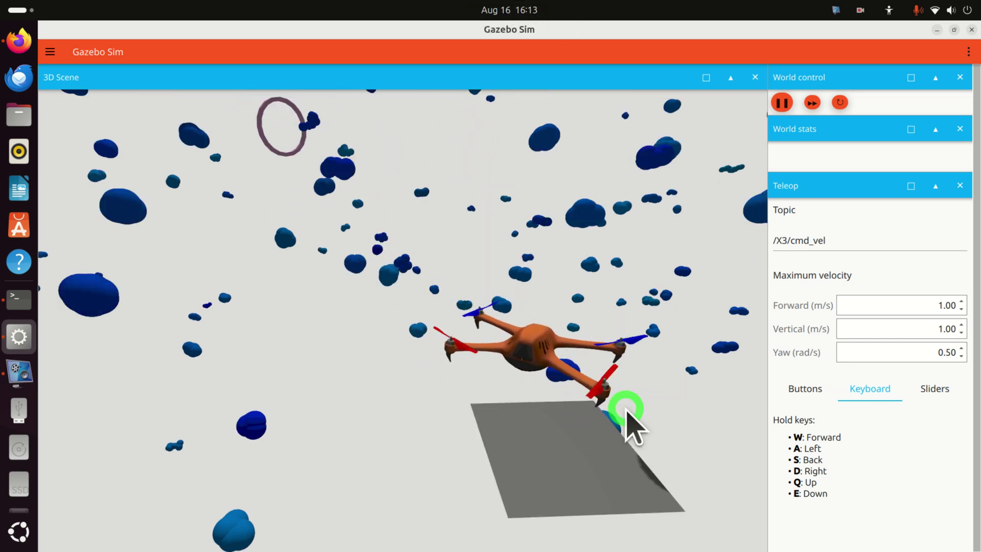
{"action": "key", "text": "e"}
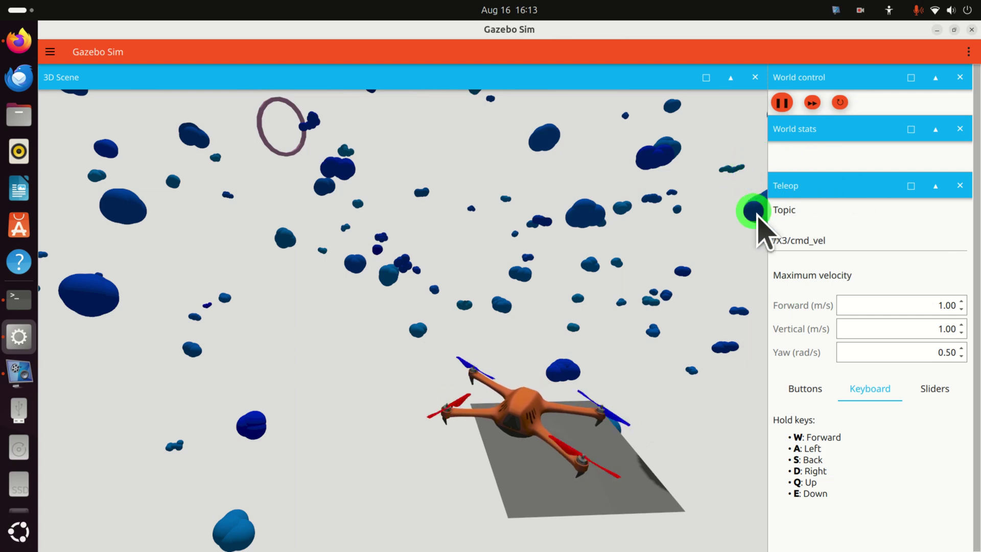
Step: Lift the quadcopter off the platform and fly it forward and upward with Q and W
{"action": "key", "text": "q"}
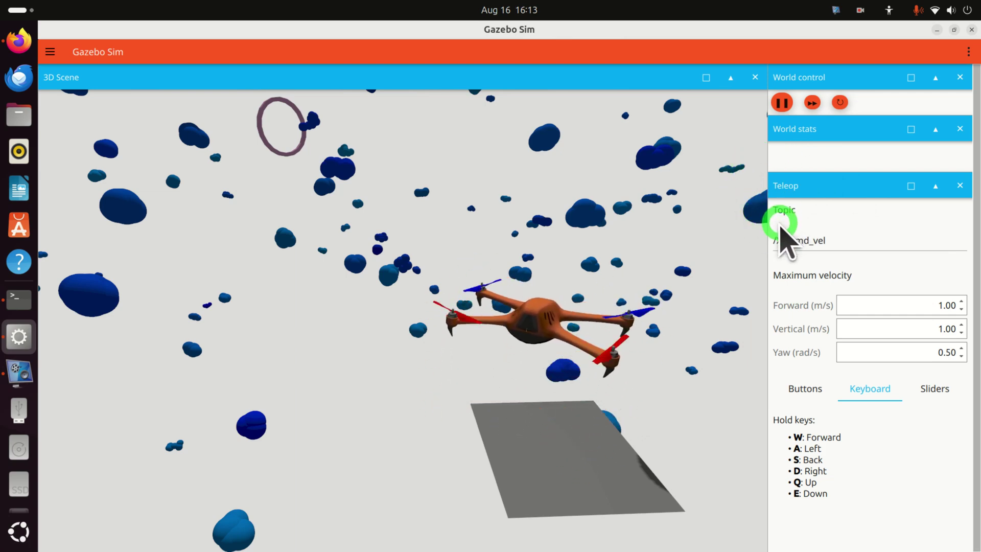
{"action": "left_click", "coordinate": [776, 230]}
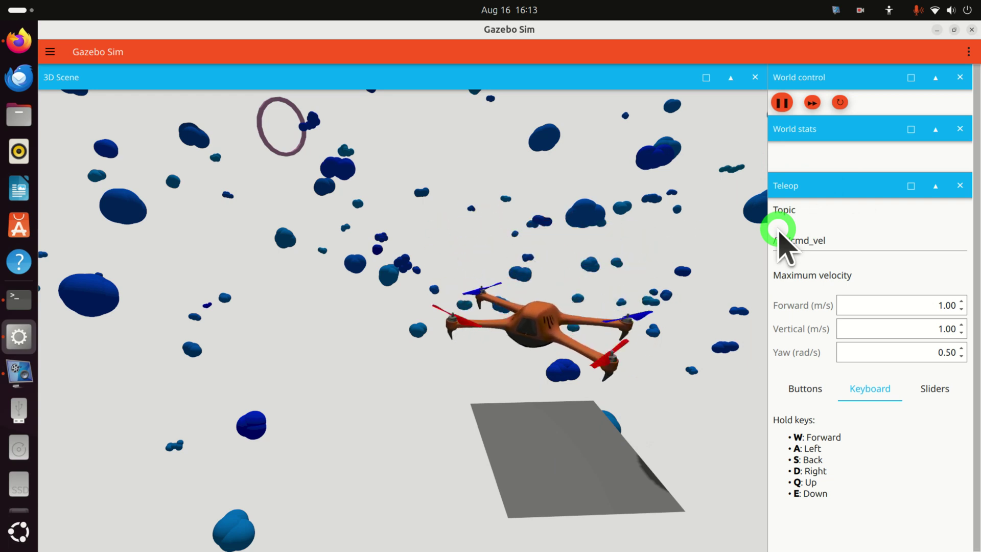
{"action": "left_click", "coordinate": [716, 353]}
{"action": "left_click", "coordinate": [800, 439]}
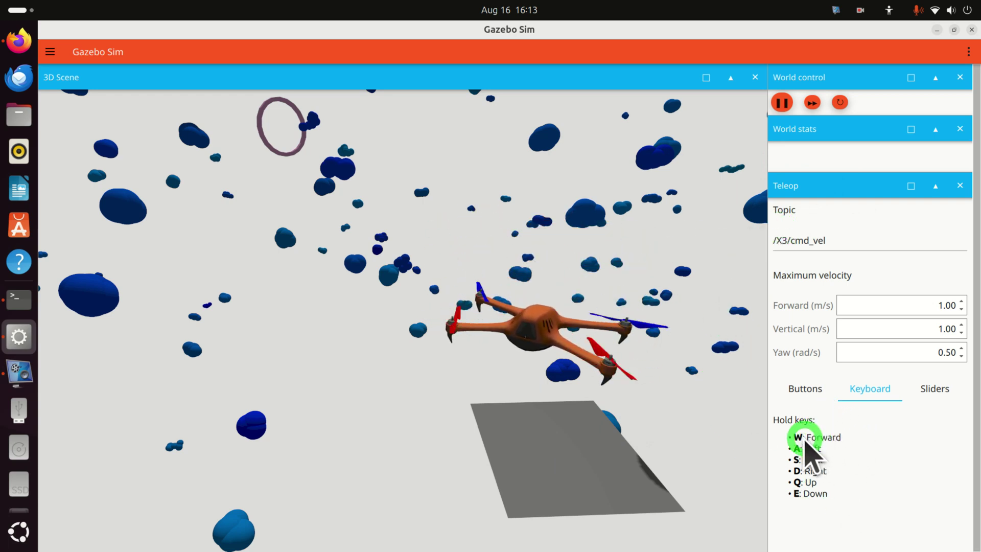
{"action": "left_click_drag", "start_coordinate": [801, 443], "coordinate": [834, 492]}
{"action": "key", "text": "w"}
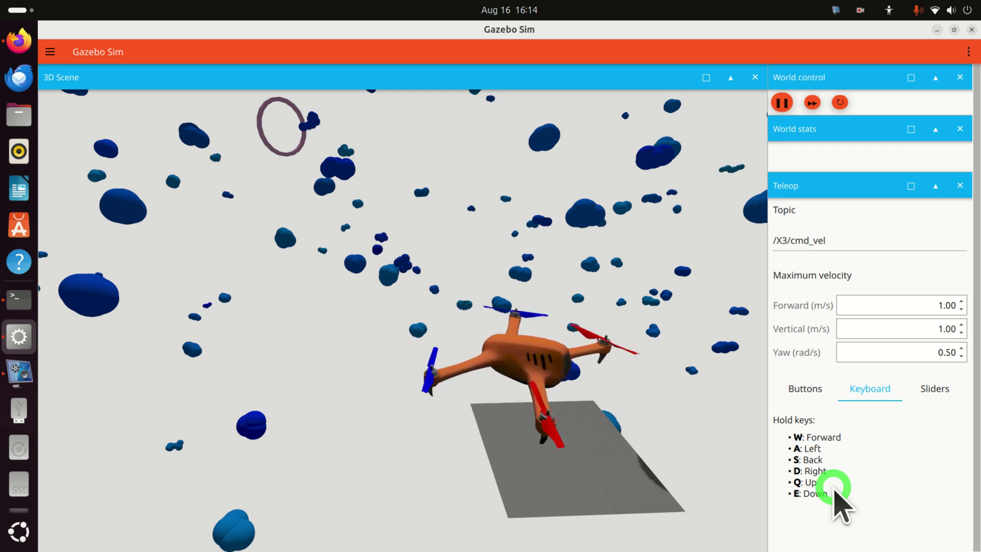
Step: Pan the 3D scene camera back to bring the distant platform into view
{"action": "mouse_move", "coordinate": [835, 490]}
{"action": "left_mouse_down"}
{"action": "mouse_move", "coordinate": [842, 458]}
{"action": "mouse_move", "coordinate": [831, 462]}
{"action": "mouse_move", "coordinate": [739, 405]}
{"action": "mouse_move", "coordinate": [683, 348]}
{"action": "mouse_move", "coordinate": [629, 276]}
{"action": "mouse_move", "coordinate": [629, 216]}
{"action": "mouse_move", "coordinate": [634, 229]}
{"action": "mouse_move", "coordinate": [618, 251]}
{"action": "mouse_move", "coordinate": [478, 414]}
{"action": "mouse_move", "coordinate": [489, 400]}
{"action": "mouse_move", "coordinate": [575, 378]}
{"action": "mouse_move", "coordinate": [624, 347]}
{"action": "mouse_move", "coordinate": [654, 299]}
{"action": "left_mouse_up"}
{"action": "left_click_drag", "start_coordinate": [535, 328], "coordinate": [417, 372]}
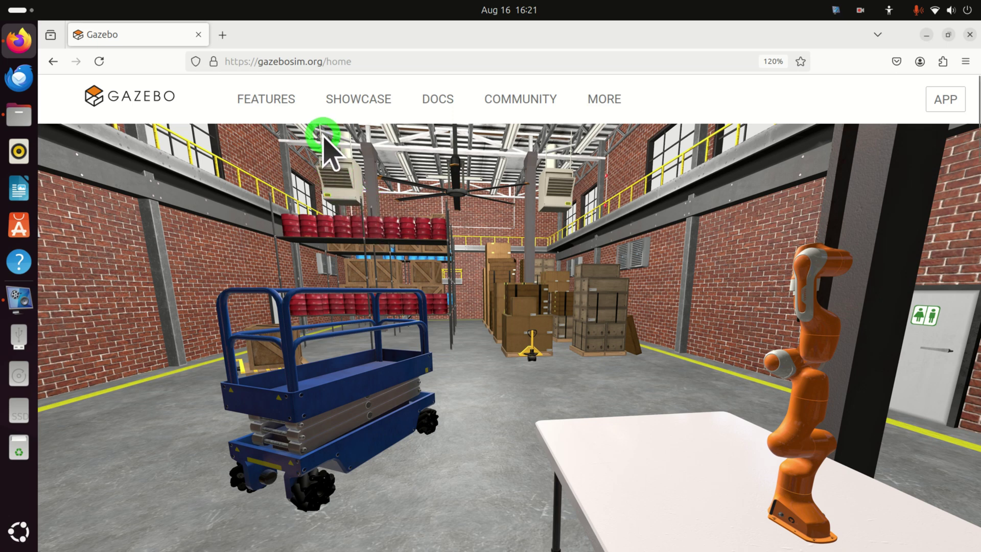
Step: Scroll down the gazebosim.org home page and open the Get Started guide
{"action": "left_click", "coordinate": [381, 58]}
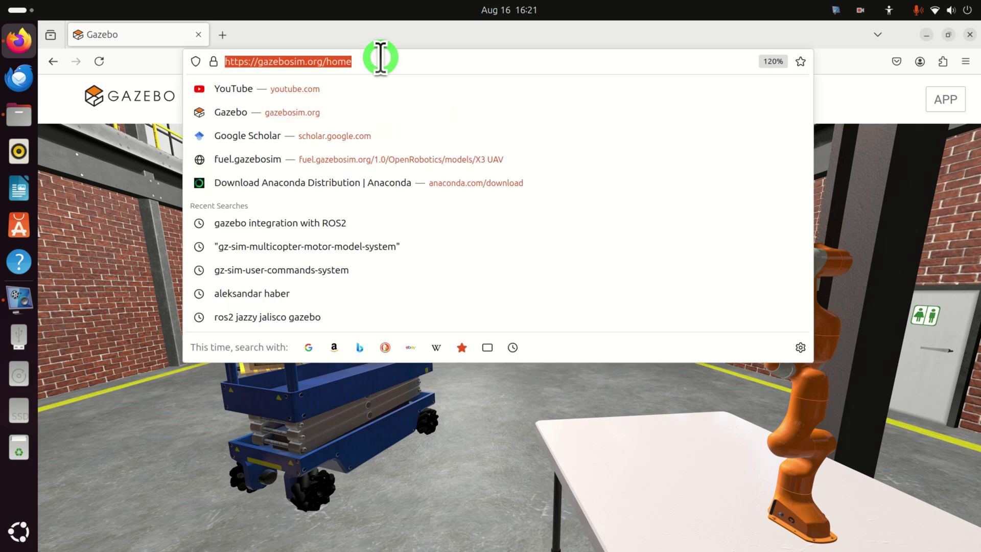
{"action": "key", "text": "Escape"}
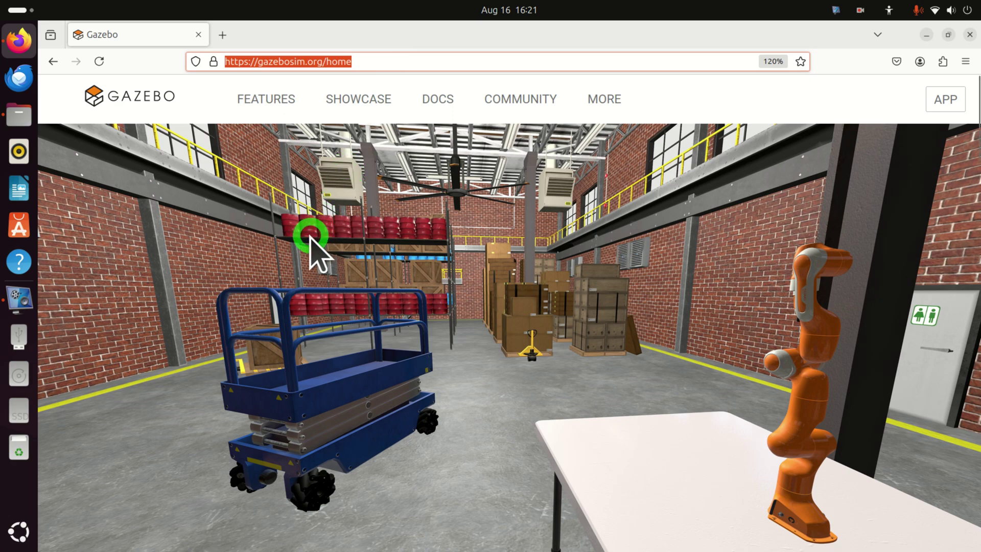
{"action": "scroll", "coordinate": [317, 252], "scroll_direction": "down", "scroll_amount": 6}
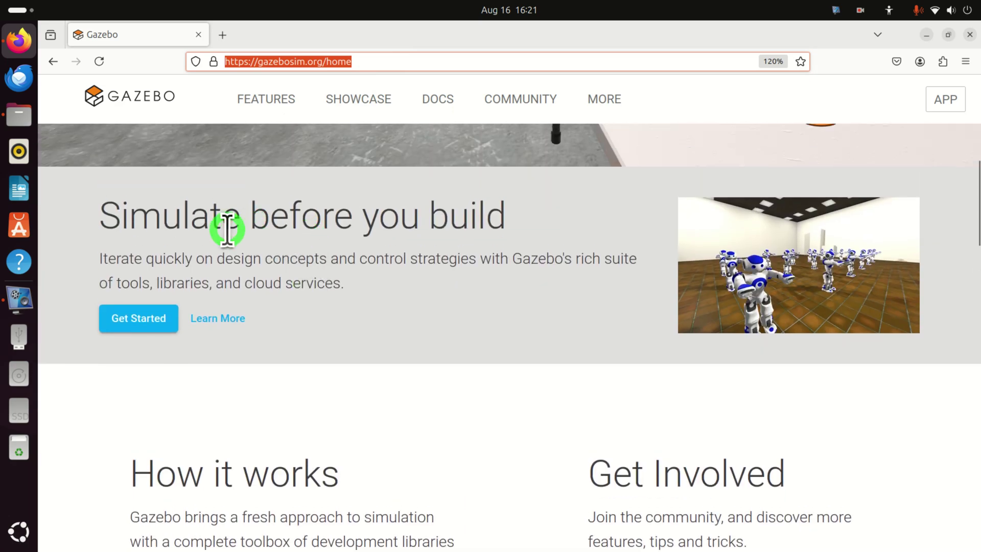
{"action": "left_click", "coordinate": [143, 327]}
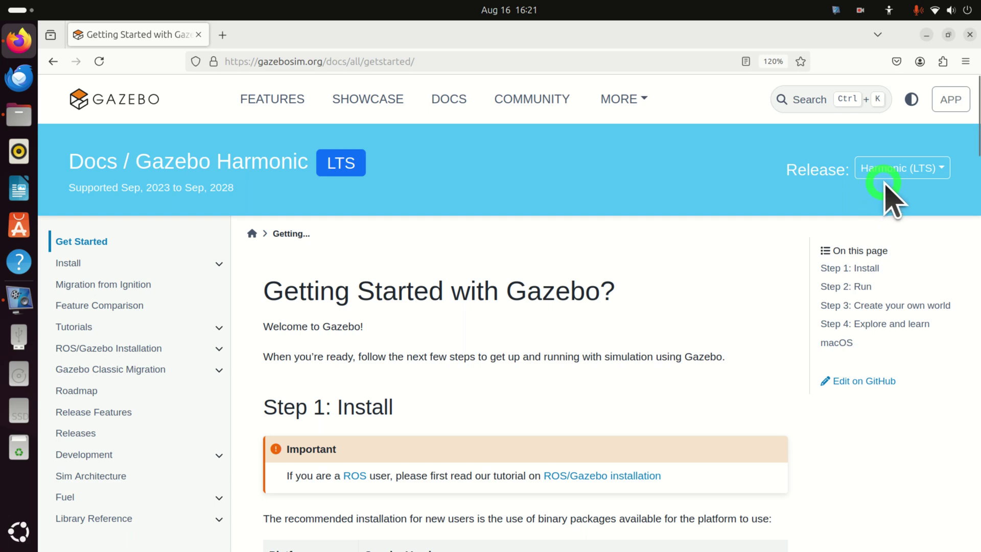
Step: Choose Harmonic (LTS) from the Release dropdown on the Getting Started page
{"action": "left_click", "coordinate": [936, 175]}
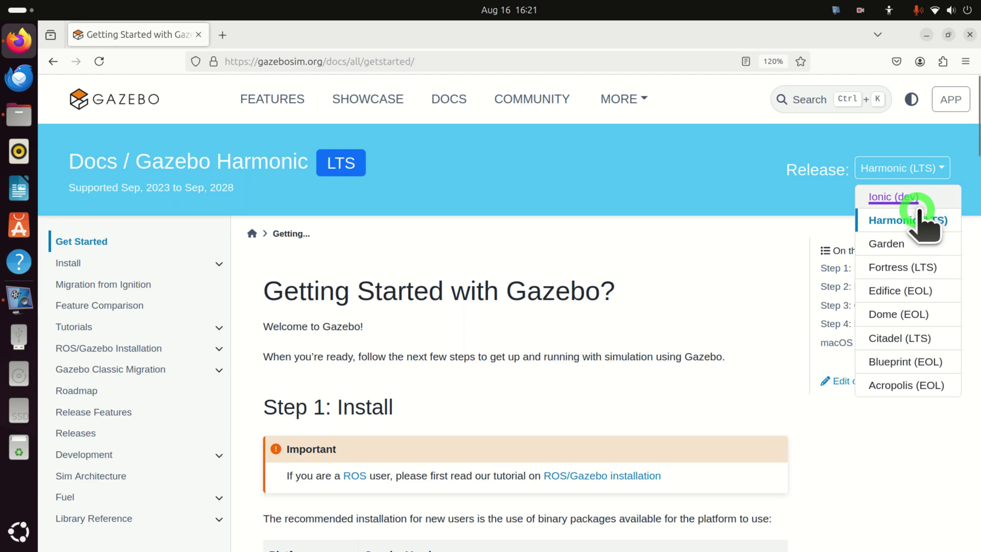
{"action": "left_click", "coordinate": [925, 221]}
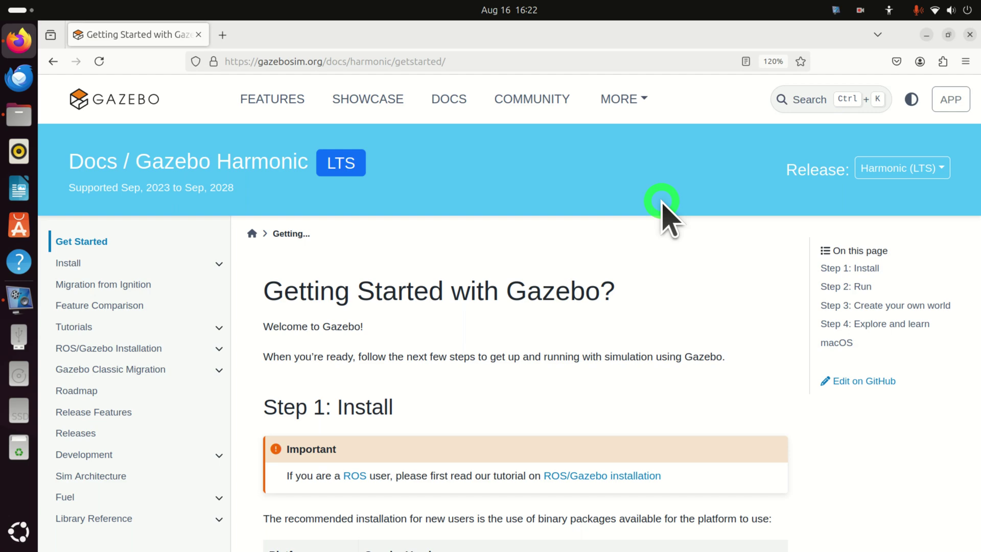
{"action": "left_click", "coordinate": [935, 169]}
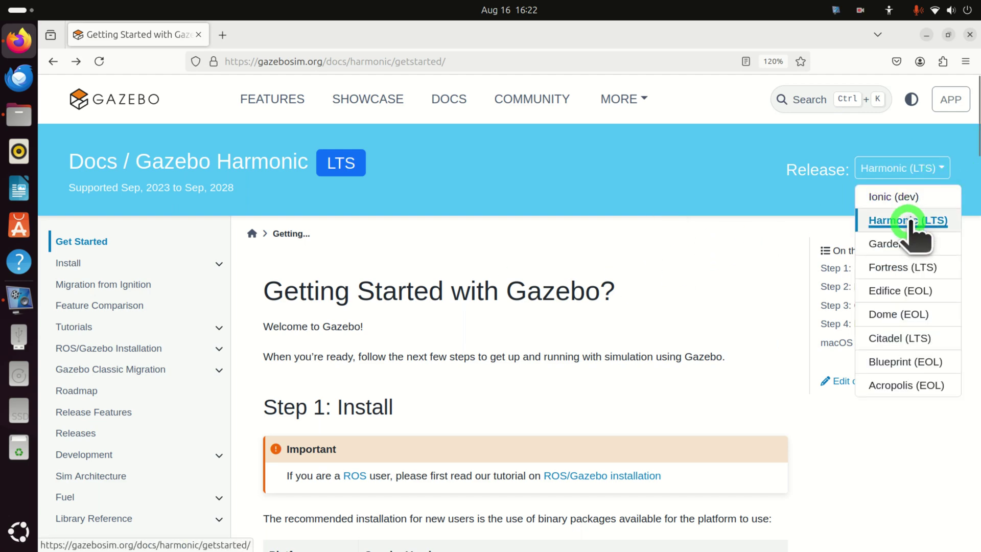
{"action": "left_click", "coordinate": [909, 221]}
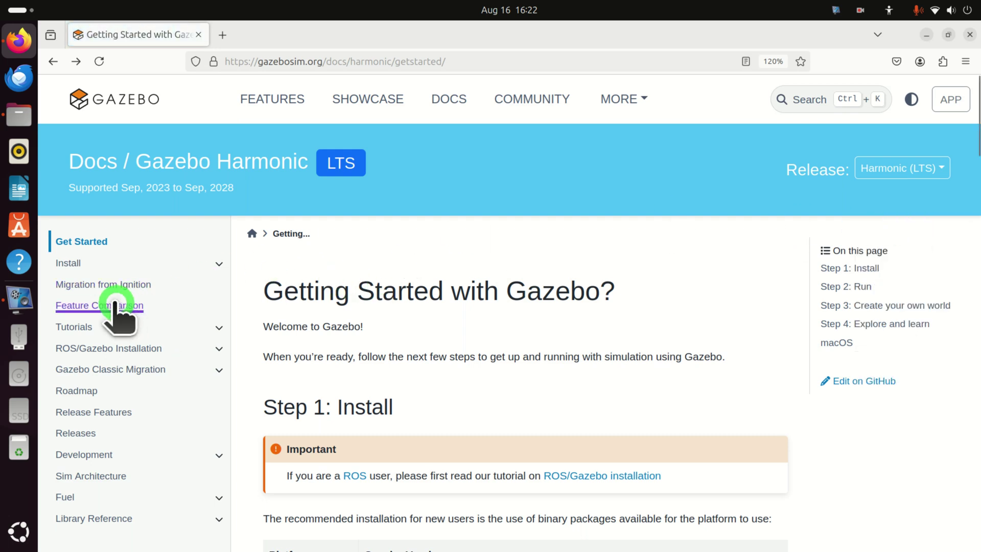
Step: Open Install from the sidebar, then the Binary Installation on Ubuntu page for Harmonic
{"action": "left_click", "coordinate": [70, 264]}
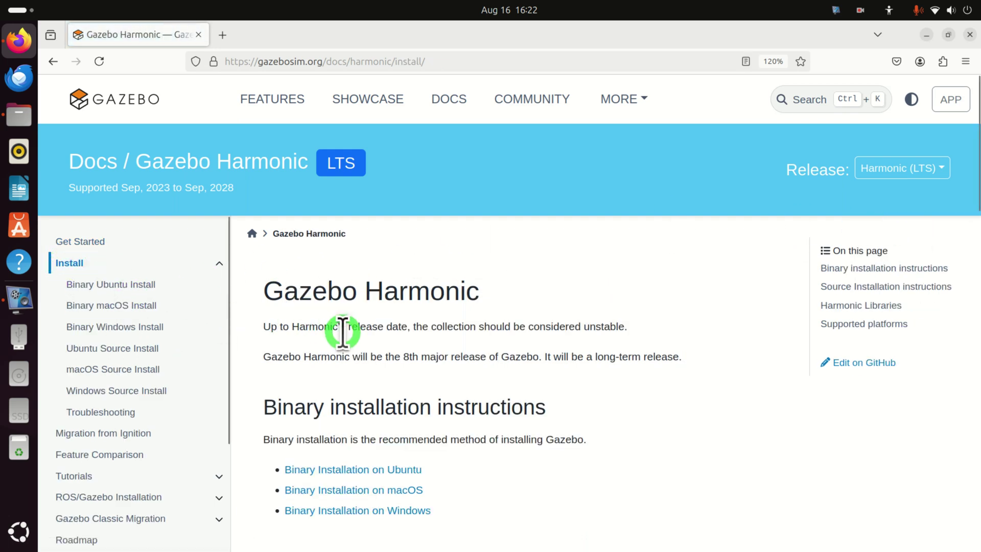
{"action": "scroll", "coordinate": [358, 353], "scroll_direction": "down", "scroll_amount": 3}
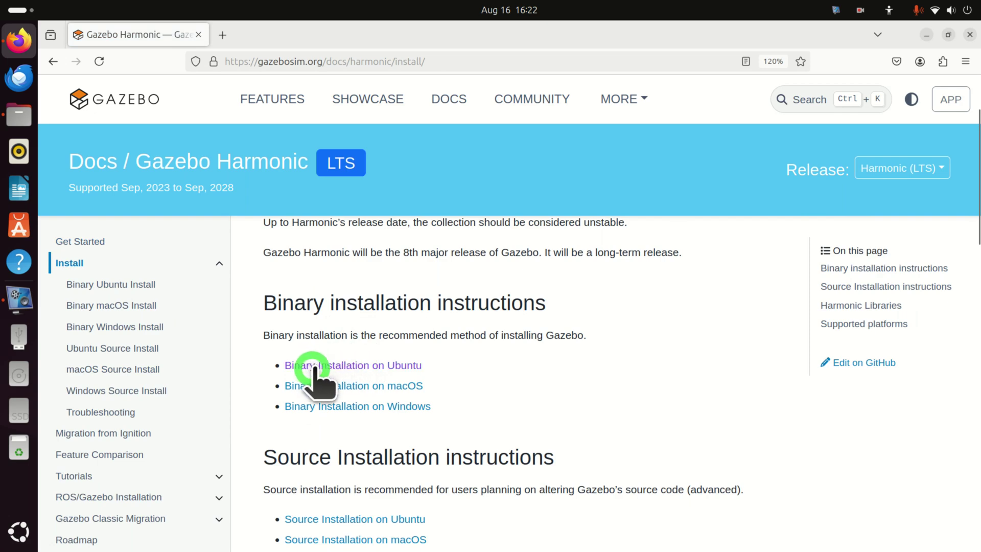
{"action": "scroll", "coordinate": [329, 369], "scroll_direction": "down", "scroll_amount": 3}
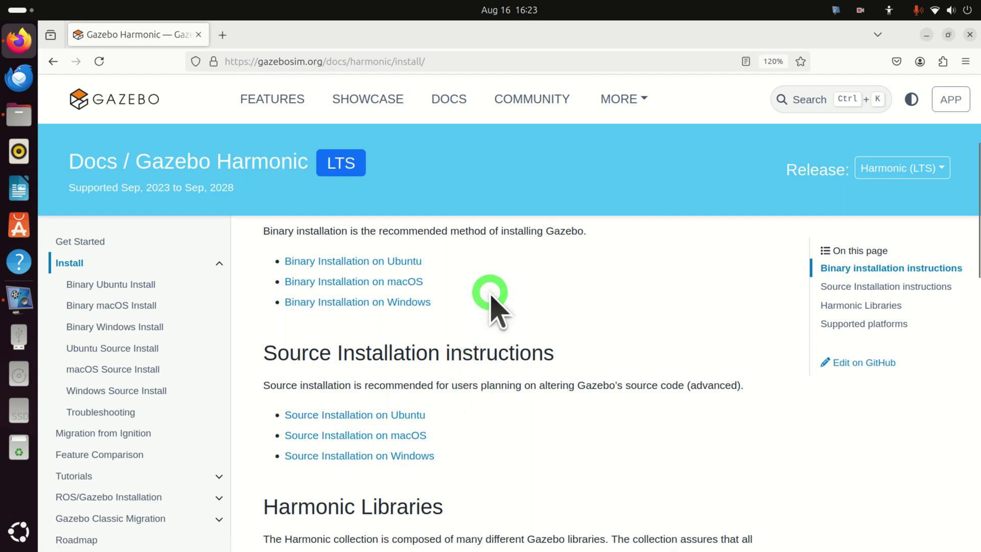
{"action": "scroll", "coordinate": [493, 293], "scroll_direction": "up", "scroll_amount": 3}
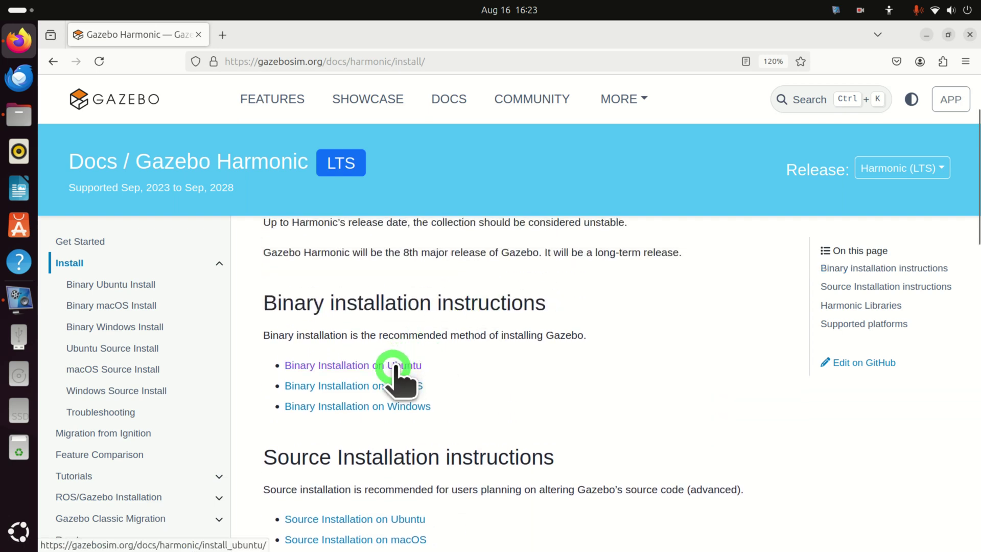
{"action": "left_click", "coordinate": [395, 366]}
{"action": "scroll", "coordinate": [393, 373], "scroll_direction": "down", "scroll_amount": 2}
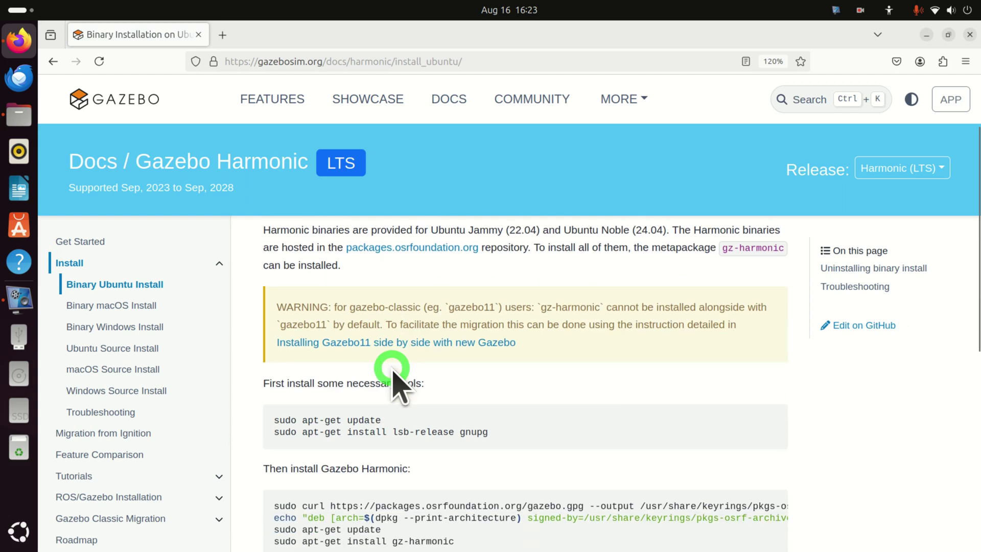
{"action": "scroll", "coordinate": [396, 377], "scroll_direction": "up", "scroll_amount": 3}
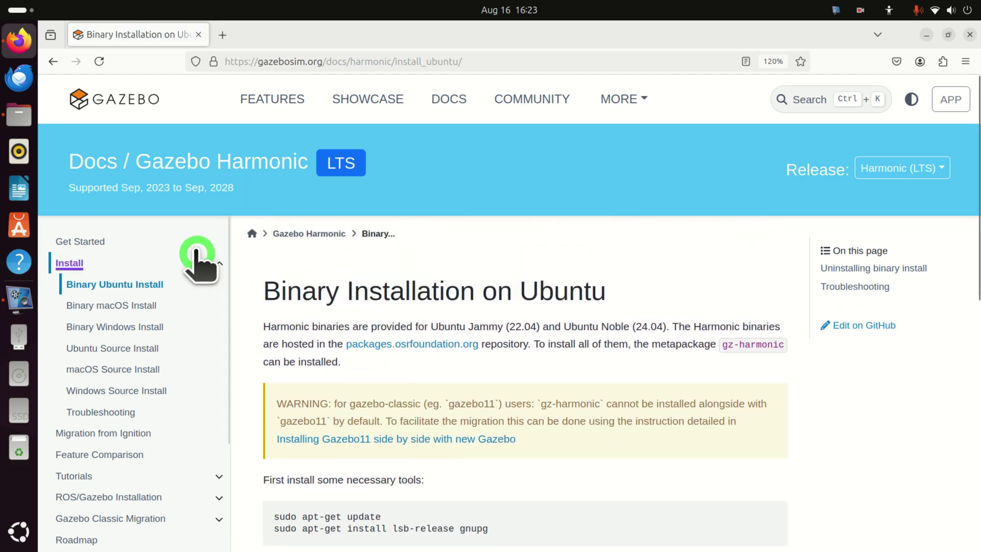
Step: Launch the Terminal from the application grid by searching 'ter'
{"action": "left_click", "coordinate": [16, 538]}
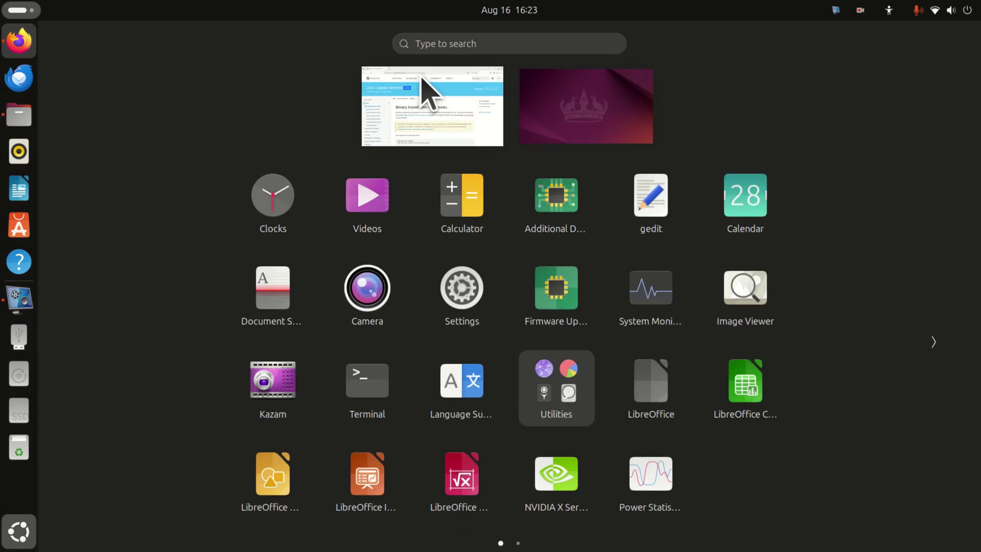
{"action": "left_click", "coordinate": [457, 44]}
{"action": "type", "text": "ter"}
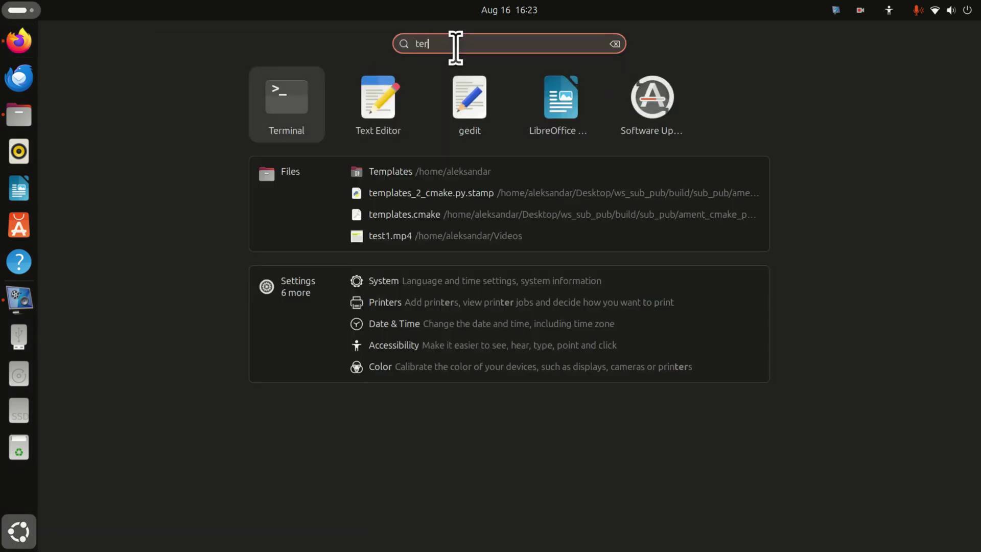
{"action": "key", "text": "Return"}
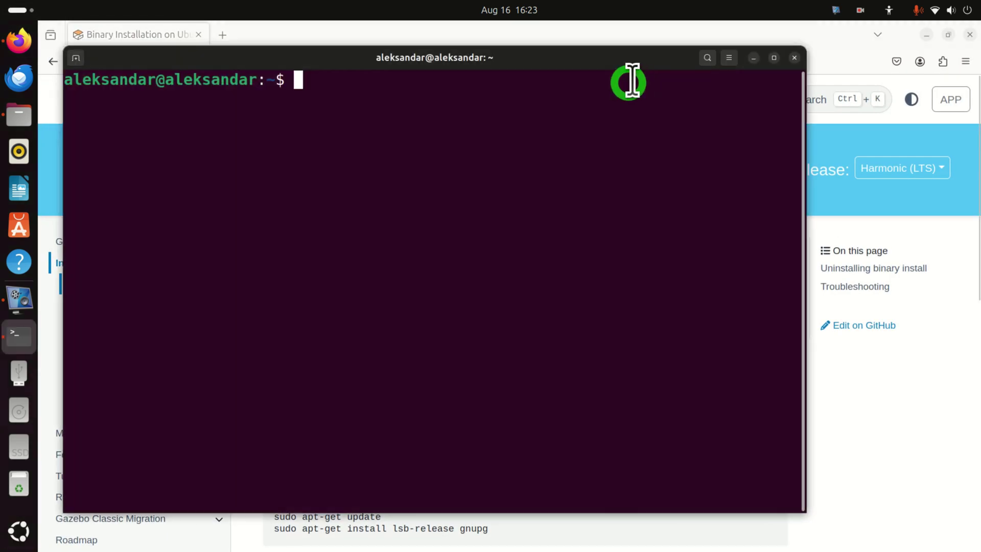
Step: Restore and lower Firefox, then make the terminal full-width and short above the docs
{"action": "left_click", "coordinate": [948, 35]}
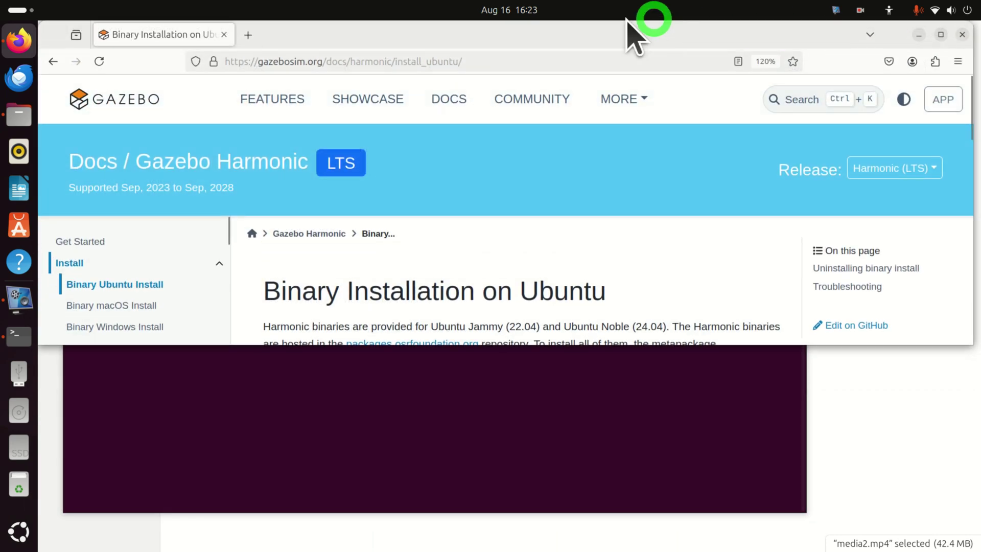
{"action": "left_click", "coordinate": [476, 381]}
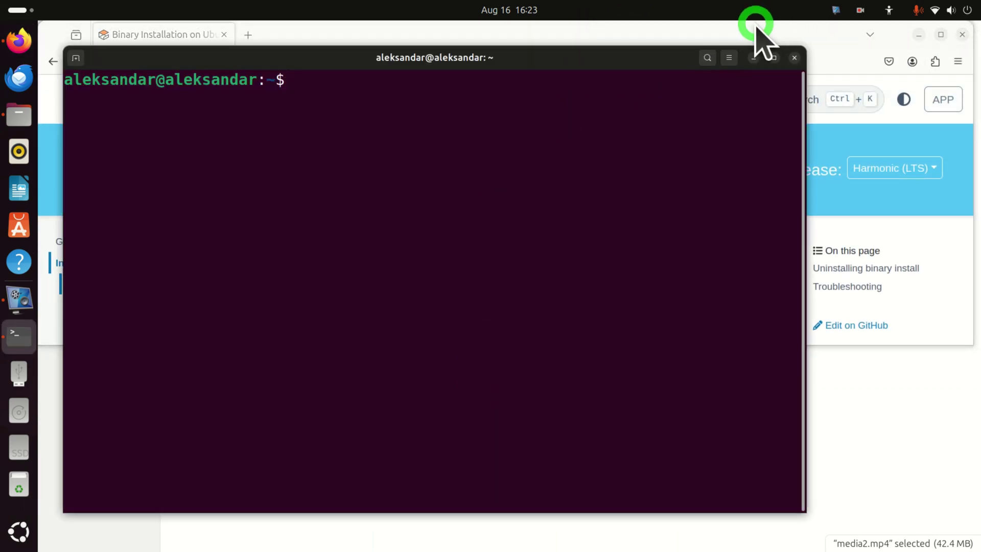
{"action": "left_click_drag", "start_coordinate": [757, 34], "coordinate": [737, 238]}
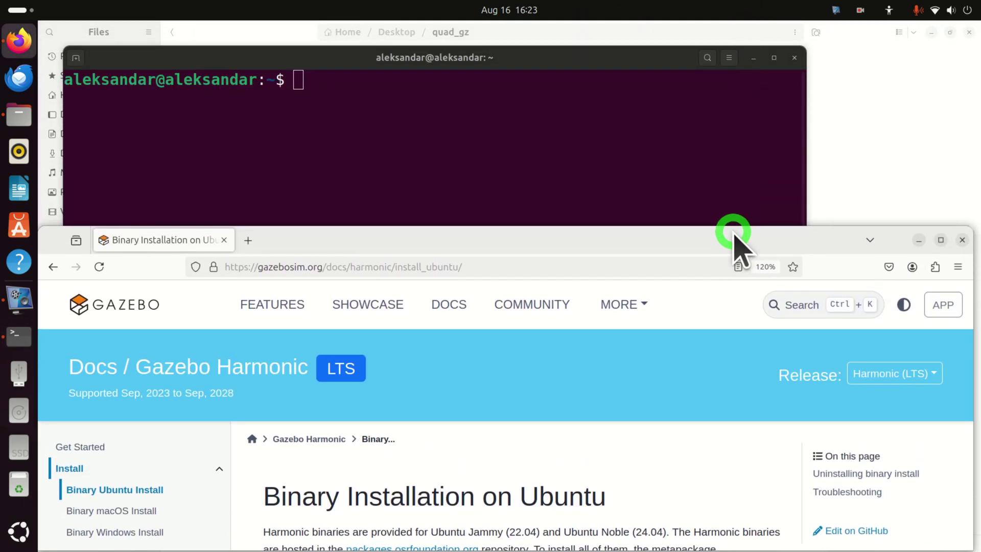
{"action": "left_click", "coordinate": [534, 51]}
{"action": "left_click_drag", "start_coordinate": [534, 52], "coordinate": [532, 30]}
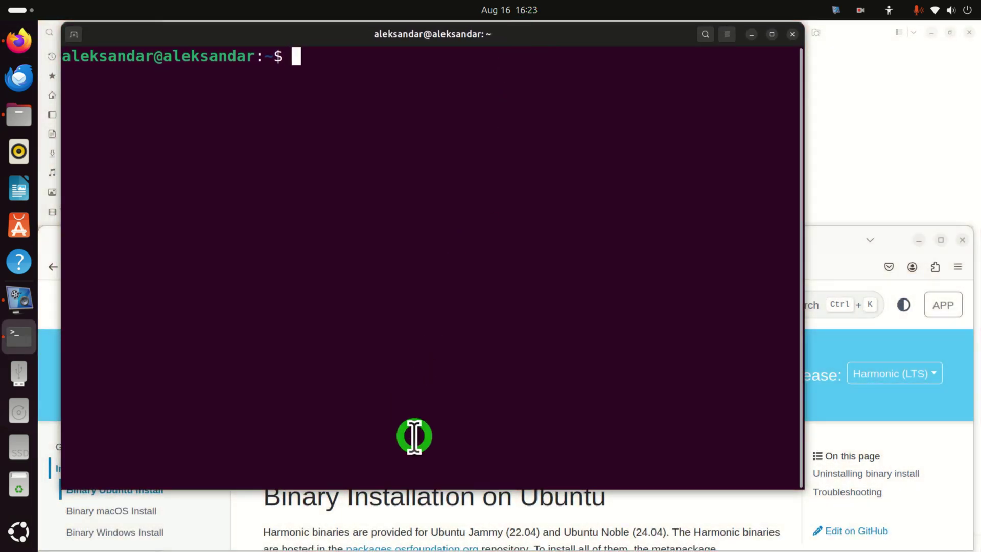
{"action": "left_click_drag", "start_coordinate": [383, 490], "coordinate": [376, 252]}
{"action": "left_click_drag", "start_coordinate": [806, 124], "coordinate": [974, 134]}
{"action": "mouse_move", "coordinate": [52, 102]}
{"action": "left_mouse_down"}
{"action": "mouse_move", "coordinate": [61, 98]}
{"action": "mouse_move", "coordinate": [34, 102]}
{"action": "left_mouse_up"}
Step: Copy 'sudo apt-get update' from the docs, paste it in the terminal and run it with the sudo password
{"action": "scroll", "coordinate": [401, 541], "scroll_direction": "down", "scroll_amount": 3}
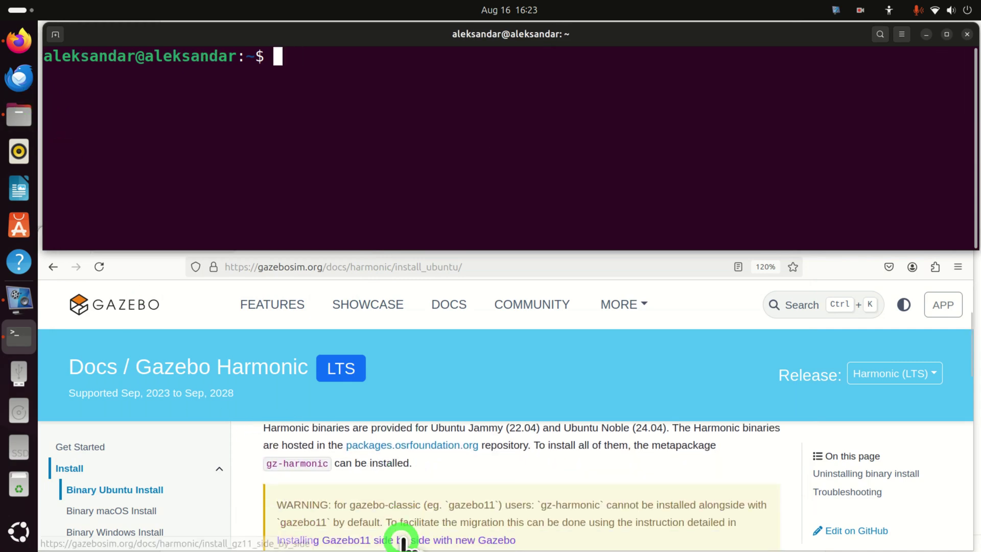
{"action": "scroll", "coordinate": [398, 536], "scroll_direction": "up", "scroll_amount": 3}
{"action": "scroll", "coordinate": [400, 506], "scroll_direction": "down", "scroll_amount": 3}
{"action": "scroll", "coordinate": [399, 503], "scroll_direction": "down", "scroll_amount": 1}
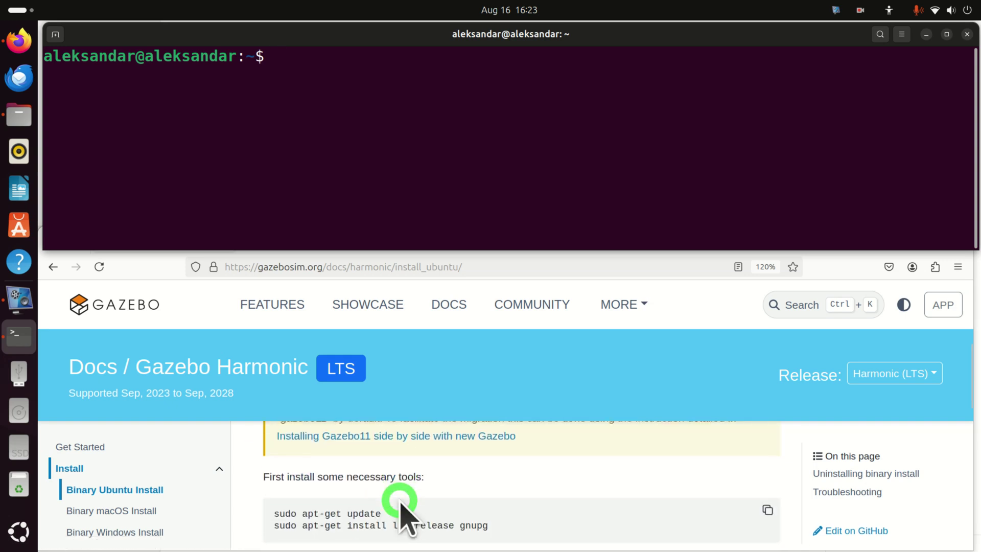
{"action": "left_click_drag", "start_coordinate": [393, 513], "coordinate": [276, 516]}
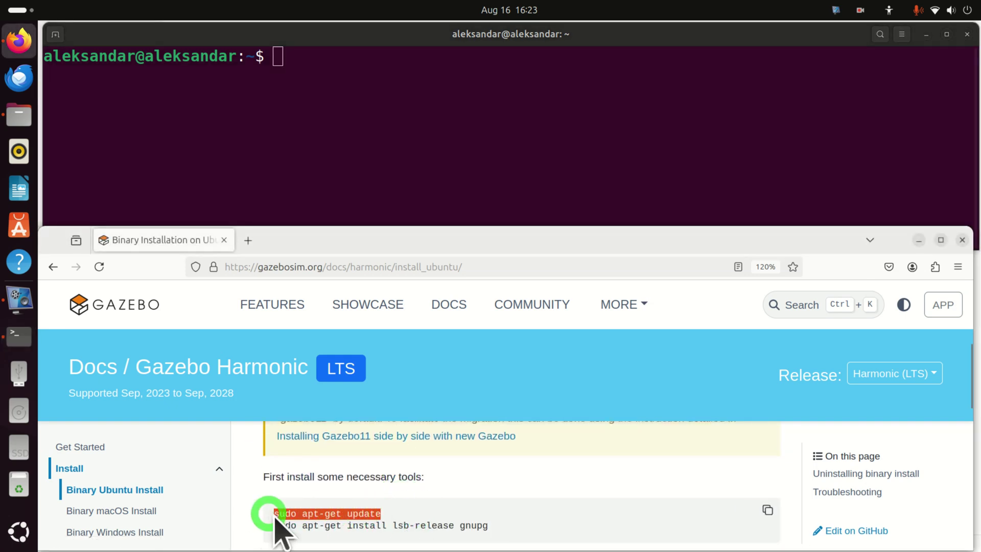
{"action": "right_click", "coordinate": [304, 512]}
{"action": "left_click", "coordinate": [358, 367]}
{"action": "left_click", "coordinate": [298, 158]}
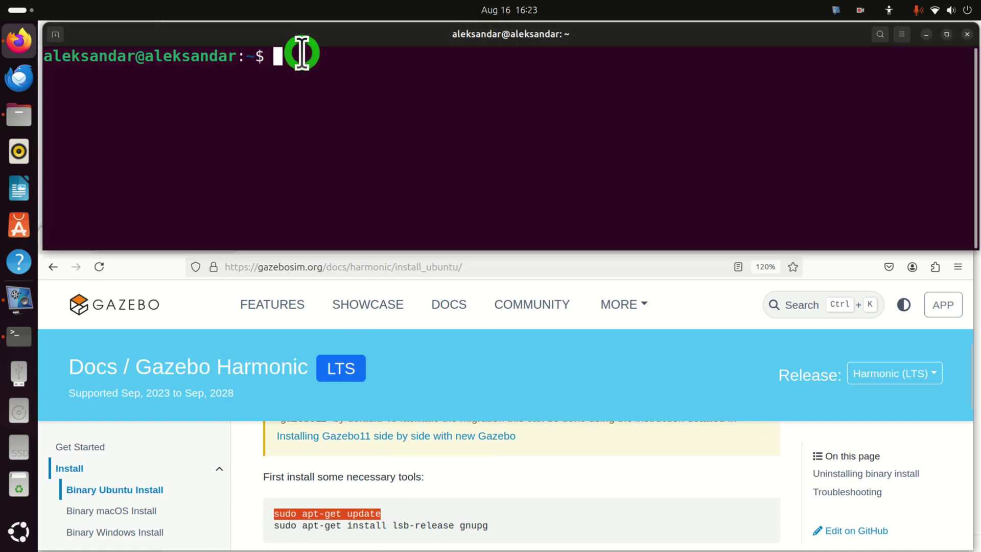
{"action": "right_click", "coordinate": [300, 51]}
{"action": "left_click", "coordinate": [327, 96]}
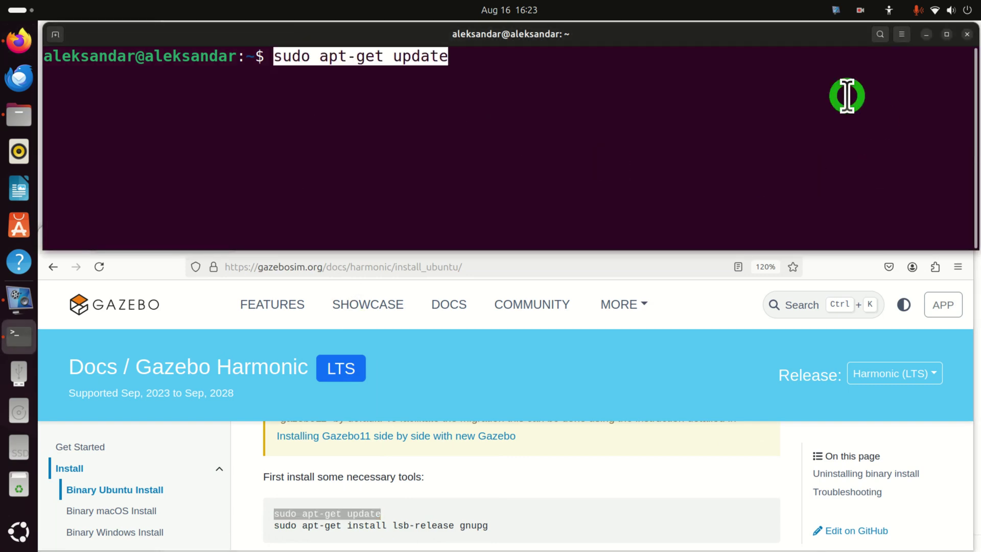
{"action": "key", "text": "Return"}
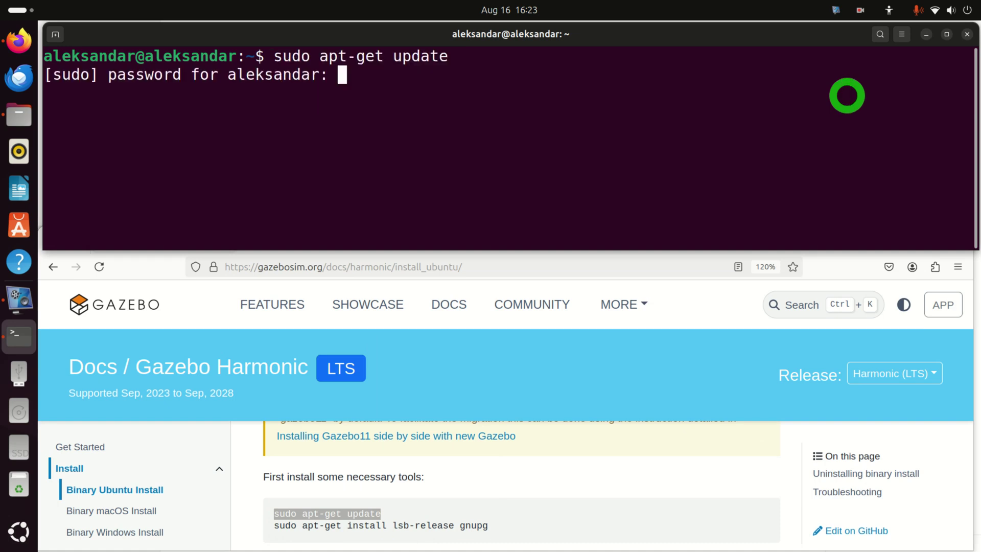
{"action": "key", "text": "Return"}
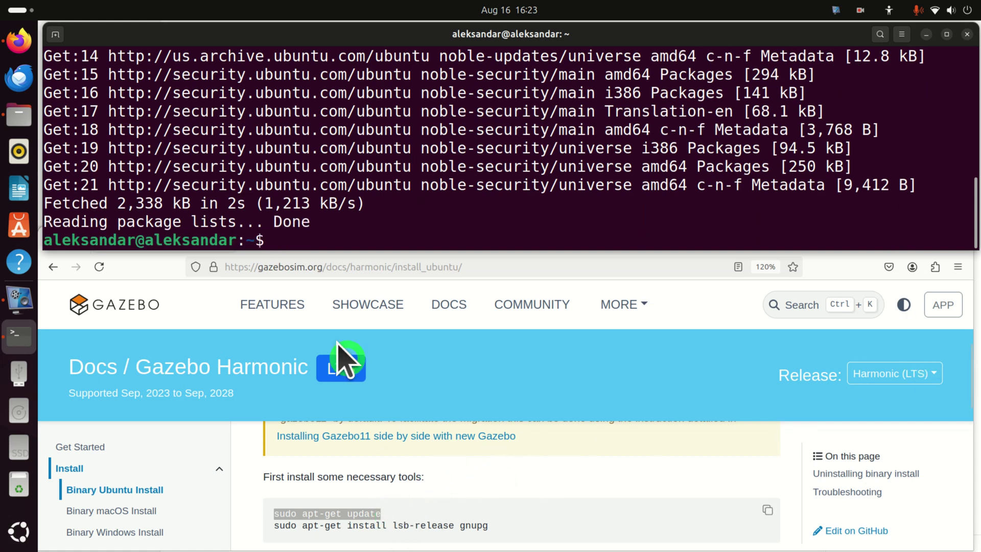
Step: Run sudo apt-get upgrade and answer y to upgrade all installed packages
{"action": "left_click", "coordinate": [337, 239]}
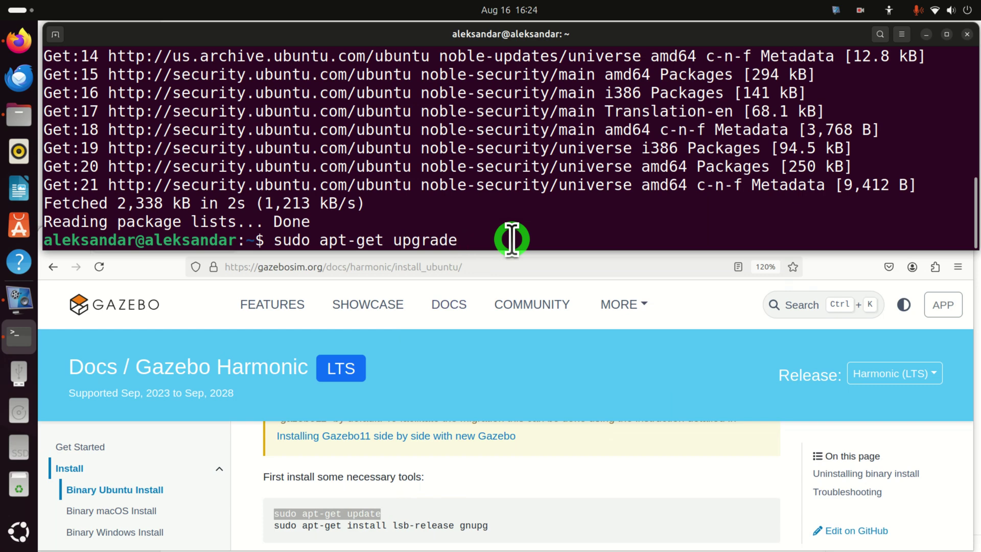
{"action": "key", "text": "Return"}
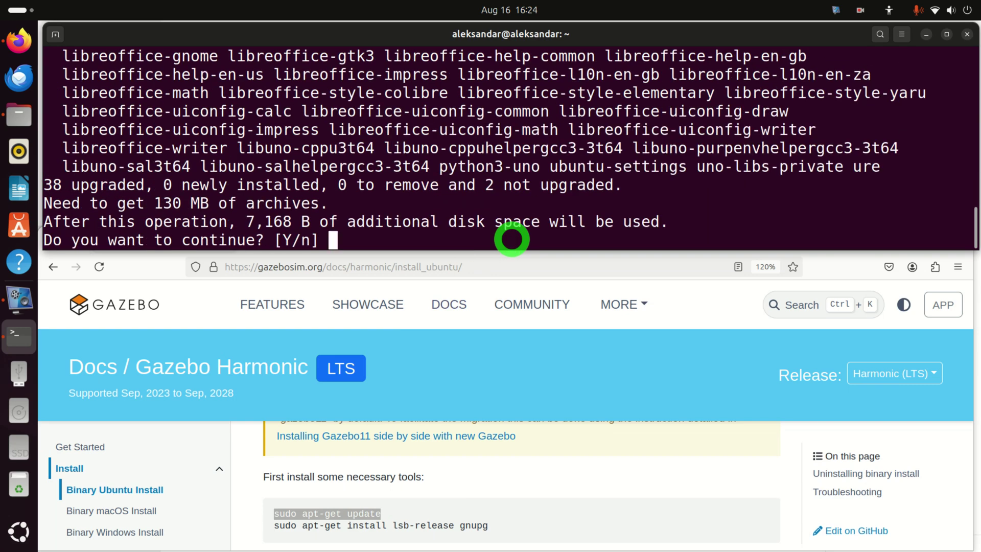
{"action": "type", "text": "y"}
{"action": "key", "text": "Return"}
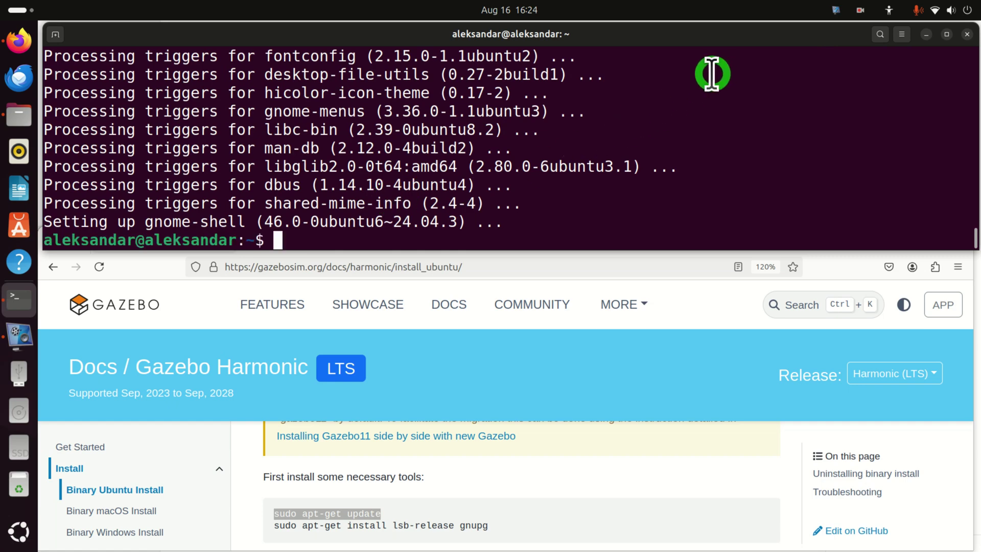
Step: Copy the lsb-release gnupg install command from the docs and run it in the terminal
{"action": "left_click", "coordinate": [475, 531]}
{"action": "triple_click", "coordinate": [455, 525]}
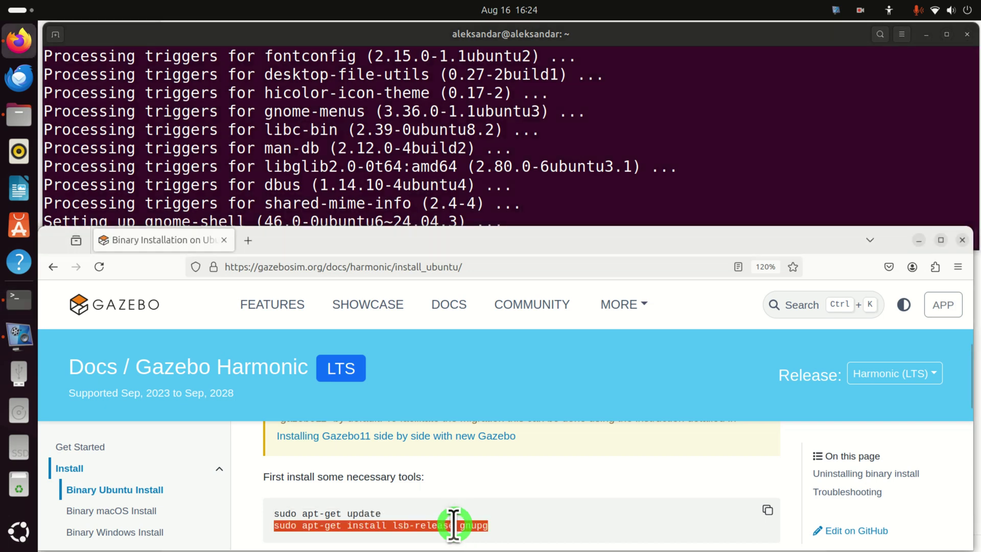
{"action": "right_click", "coordinate": [449, 525]}
{"action": "left_click", "coordinate": [492, 383]}
{"action": "left_click", "coordinate": [438, 240]}
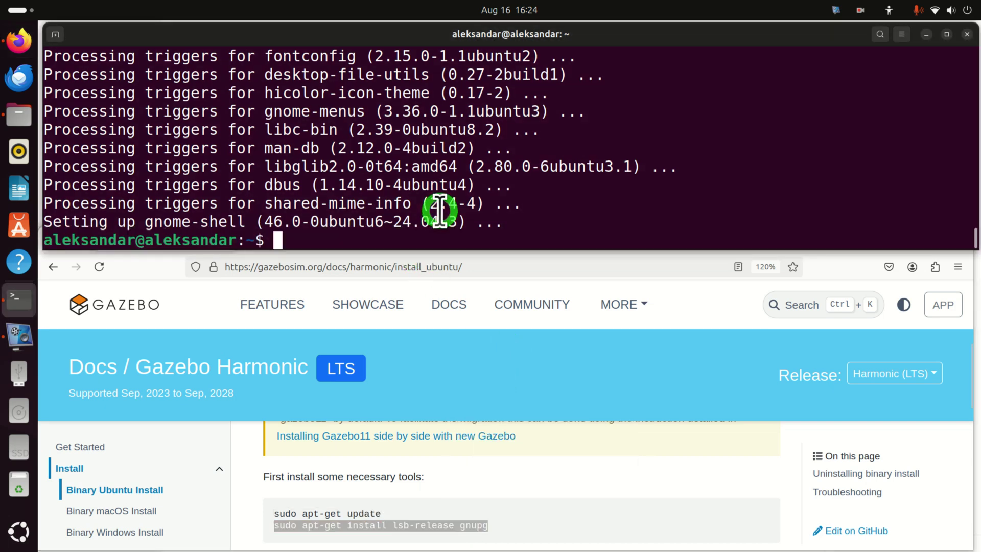
{"action": "right_click", "coordinate": [422, 241]}
{"action": "left_click", "coordinate": [452, 284]}
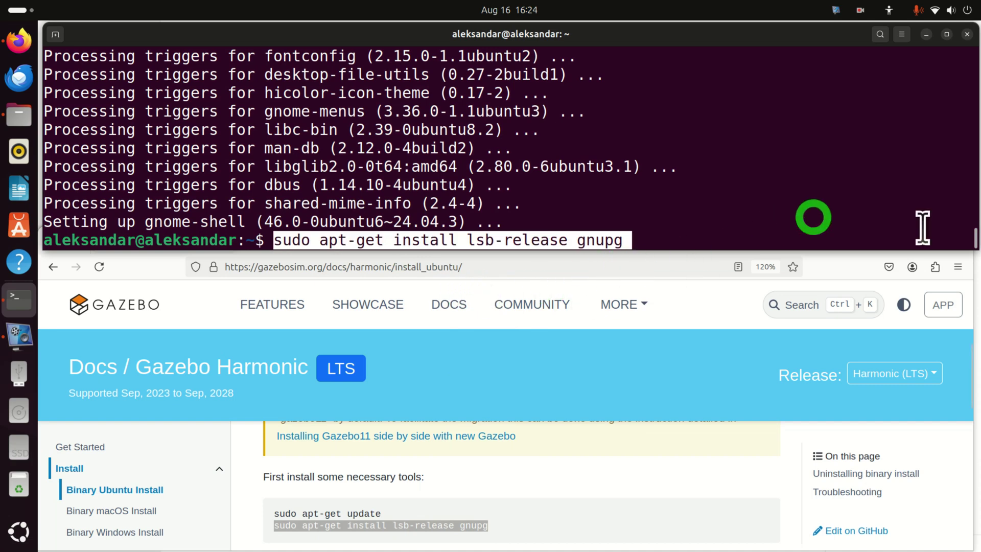
{"action": "key", "text": "Return"}
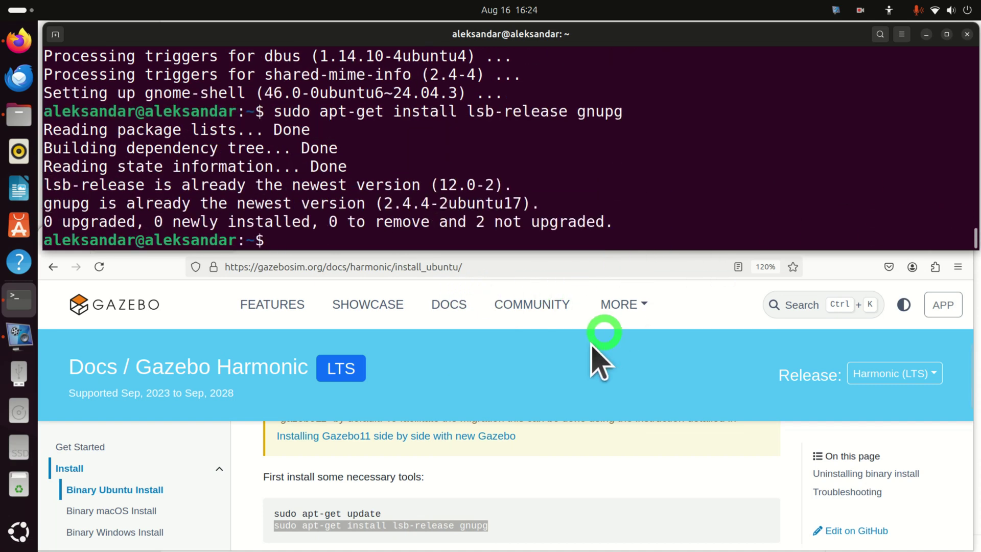
Step: Copy and run the curl command that downloads the Gazebo signing key
{"action": "scroll", "coordinate": [521, 492], "scroll_direction": "down", "scroll_amount": 2}
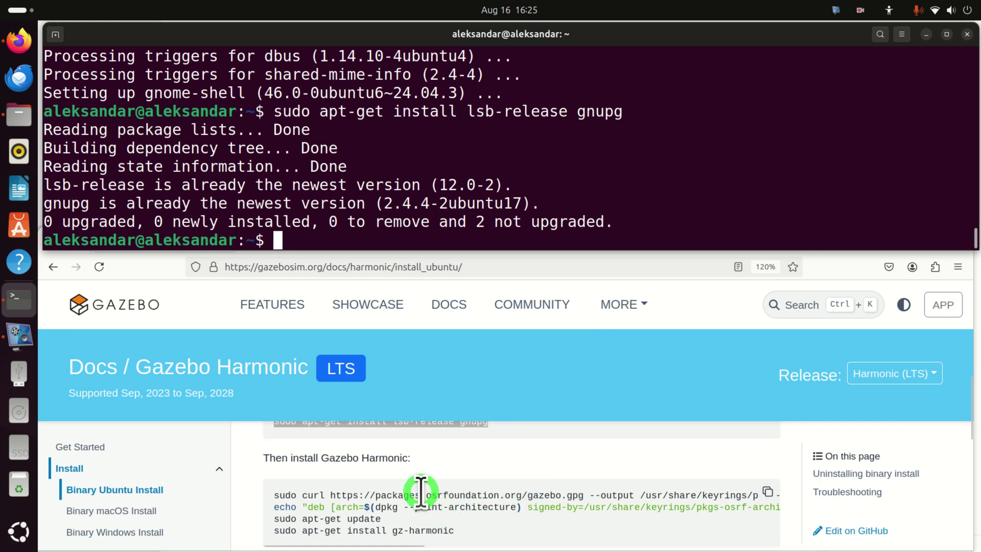
{"action": "left_click", "coordinate": [420, 492]}
{"action": "triple_click", "coordinate": [417, 493]}
{"action": "right_click", "coordinate": [417, 493]}
{"action": "left_click", "coordinate": [482, 347]}
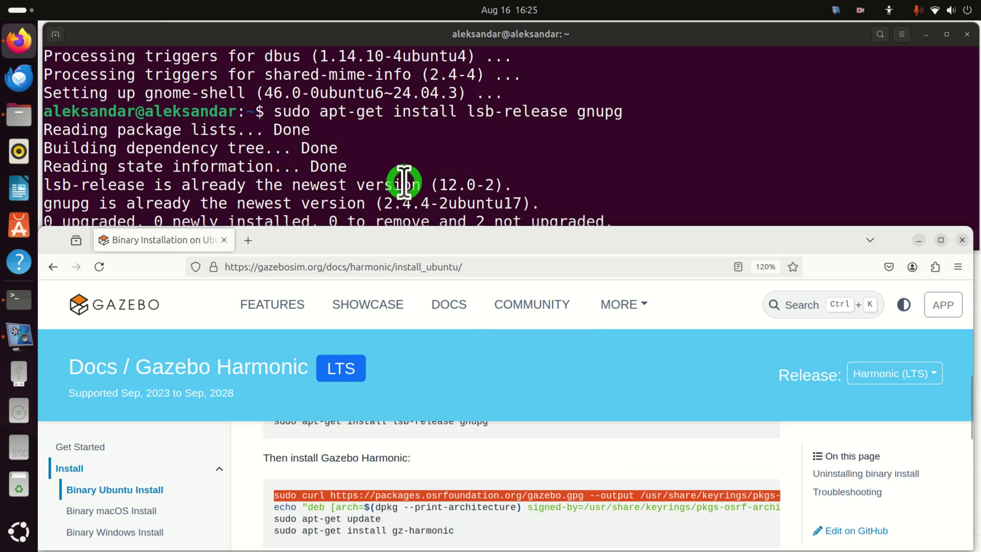
{"action": "left_click", "coordinate": [404, 181]}
{"action": "right_click", "coordinate": [376, 246]}
{"action": "left_click", "coordinate": [401, 282]}
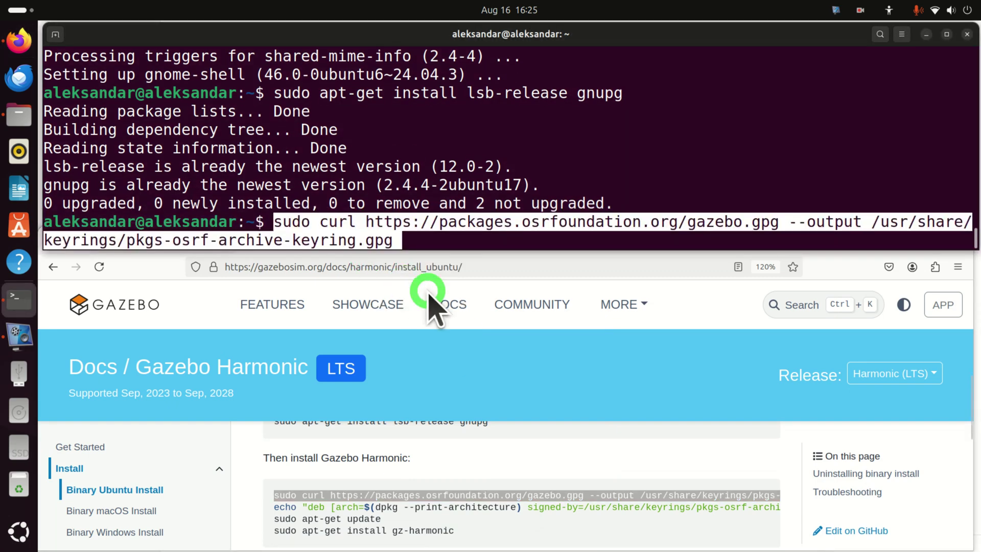
{"action": "key", "text": "Return"}
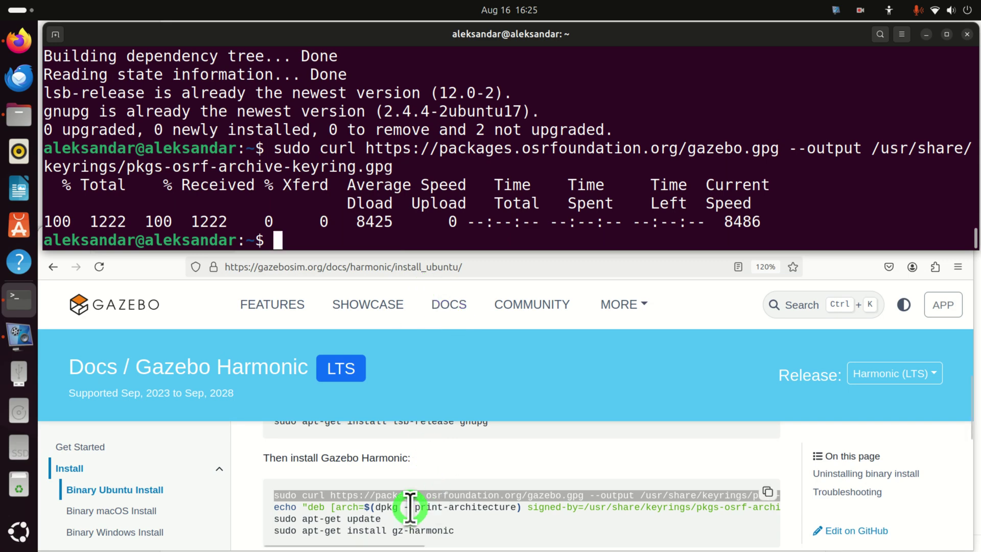
Step: Copy and run the echo command that adds the Gazebo stable repository source
{"action": "triple_click", "coordinate": [410, 507]}
{"action": "right_click", "coordinate": [410, 507]}
{"action": "left_click", "coordinate": [450, 304]}
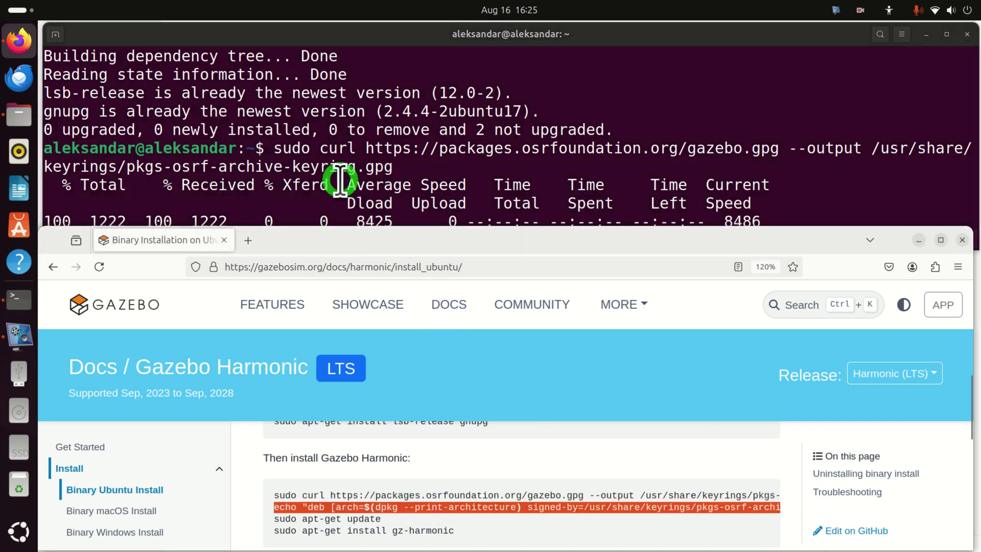
{"action": "left_click", "coordinate": [340, 180]}
{"action": "right_click", "coordinate": [325, 239]}
{"action": "left_click", "coordinate": [394, 286]}
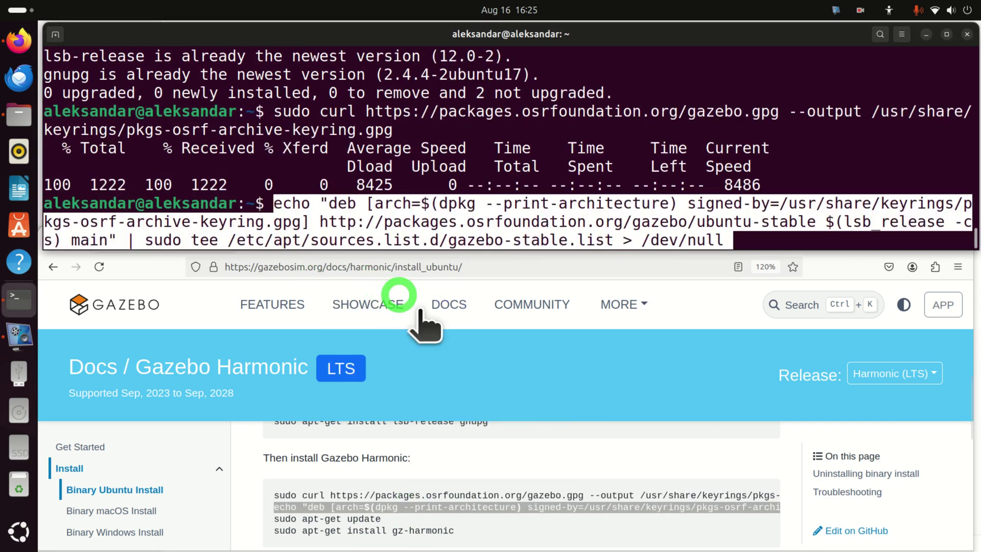
{"action": "key", "text": "Return"}
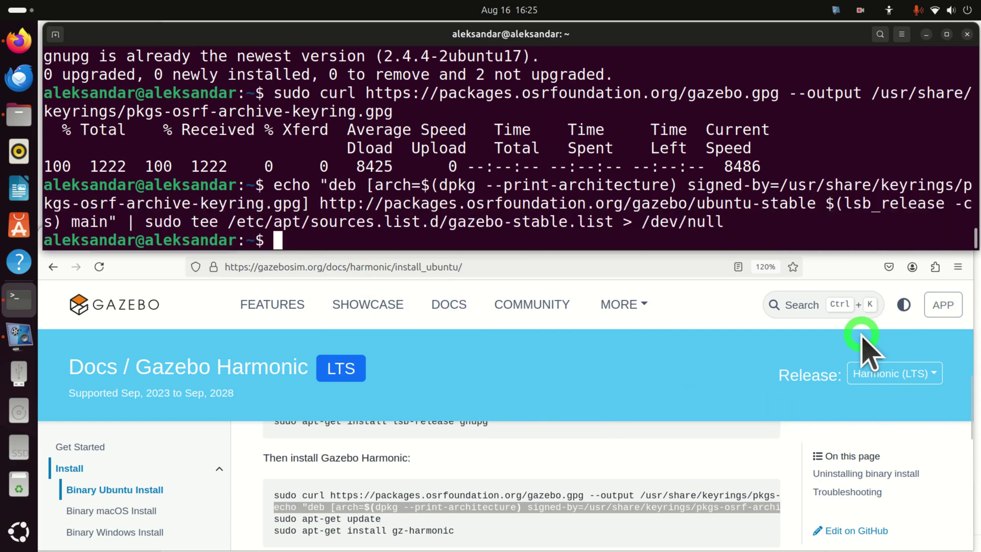
Step: Copy and run sudo apt-get update to refresh package lists with the Gazebo repository
{"action": "left_click", "coordinate": [337, 519]}
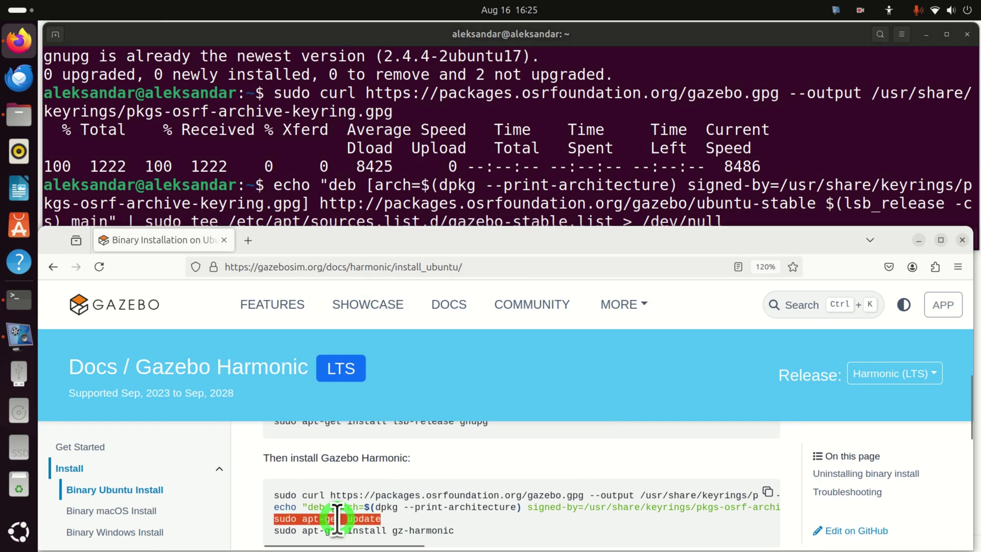
{"action": "right_click", "coordinate": [337, 517]}
{"action": "left_click", "coordinate": [358, 376]}
{"action": "left_click", "coordinate": [368, 240]}
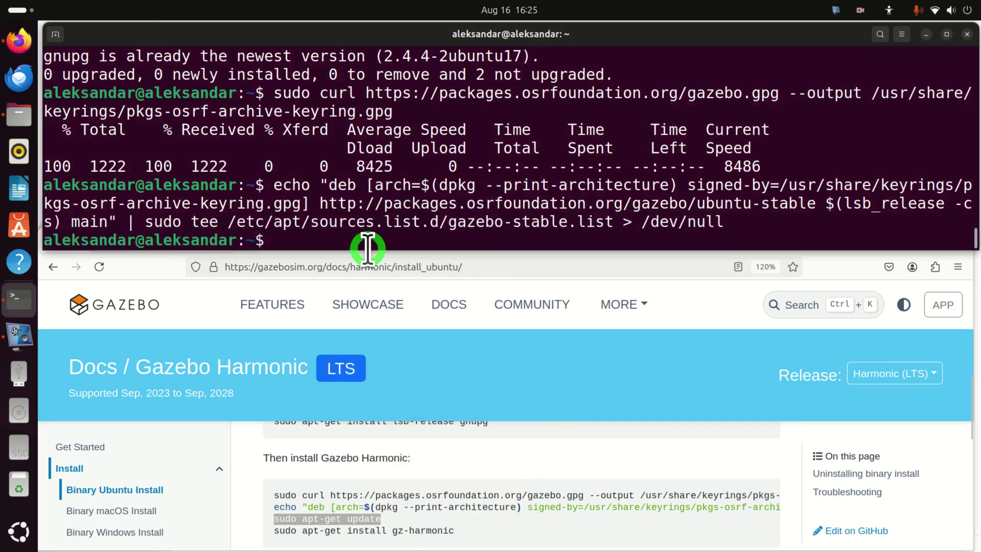
{"action": "right_click", "coordinate": [368, 248]}
{"action": "left_click", "coordinate": [405, 297]}
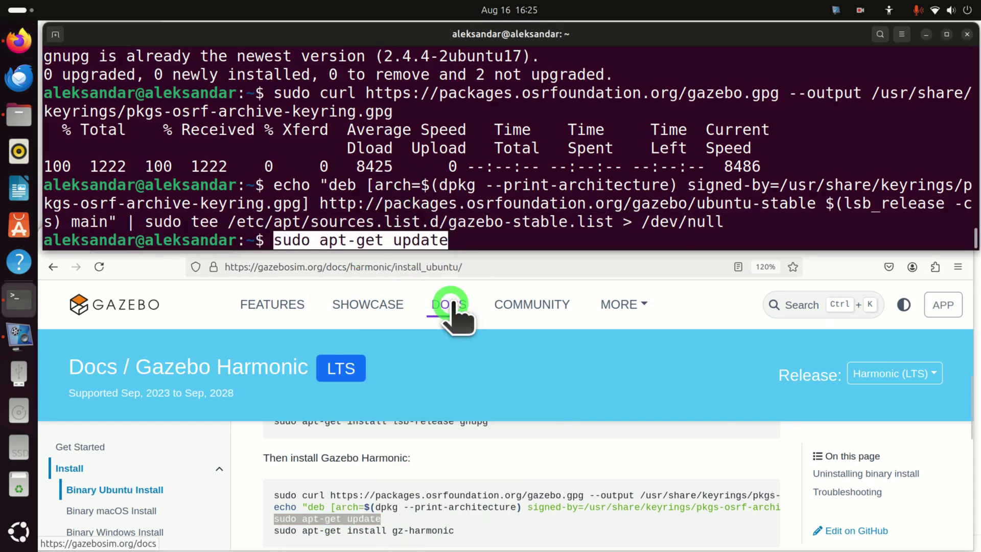
{"action": "key", "text": "Return"}
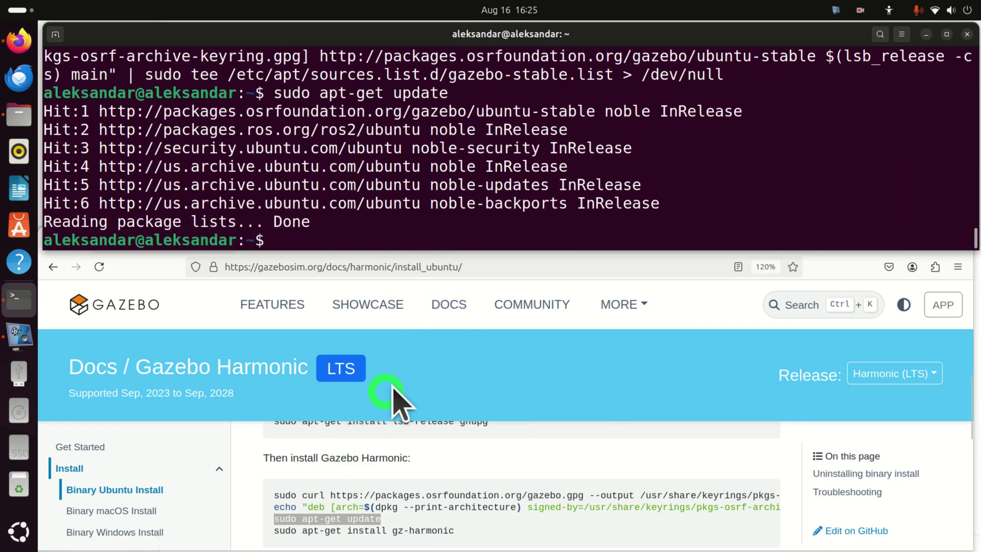
Step: Copy 'sudo apt-get install gz-harmonic' from the docs and paste it at the terminal prompt
{"action": "triple_click", "coordinate": [417, 531]}
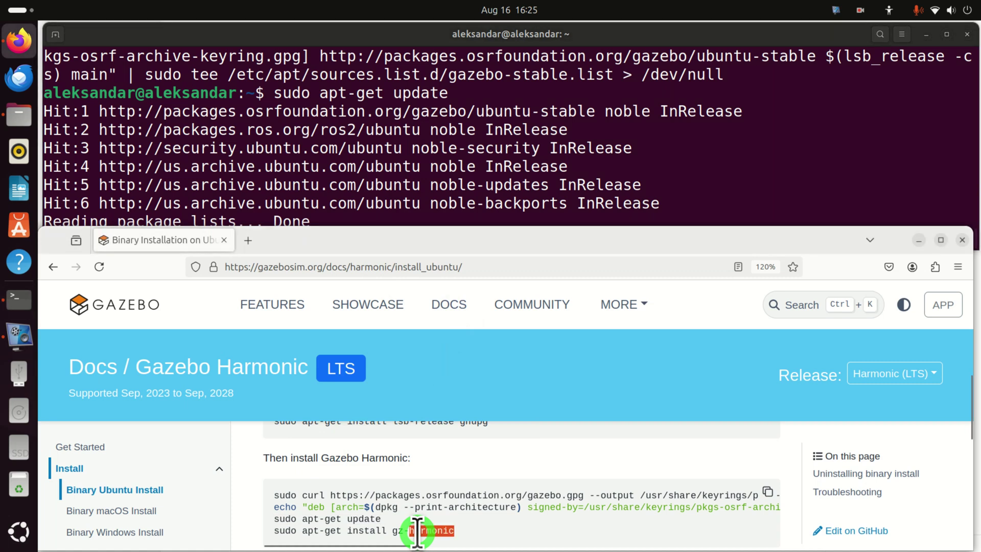
{"action": "right_click", "coordinate": [417, 531]}
{"action": "left_click", "coordinate": [463, 394]}
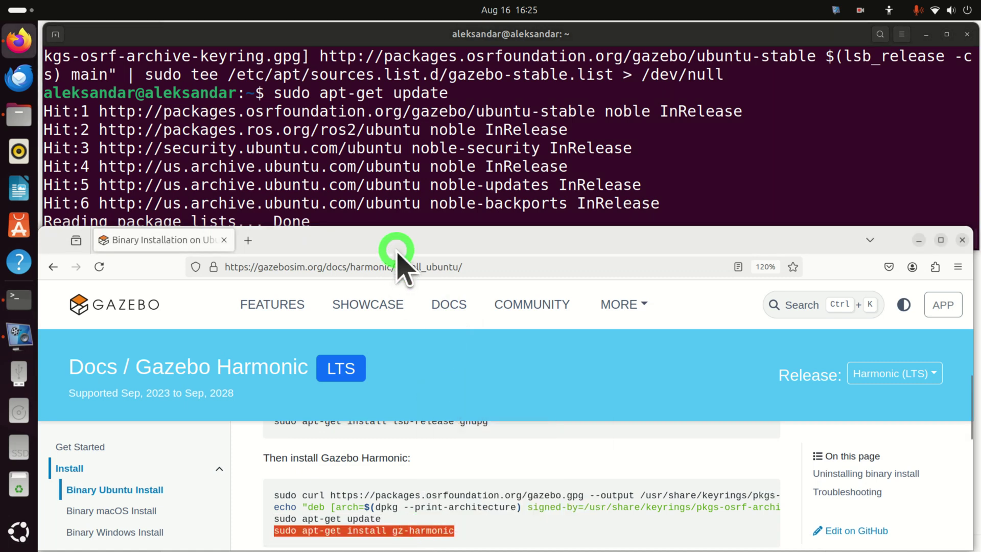
{"action": "left_click", "coordinate": [517, 206]}
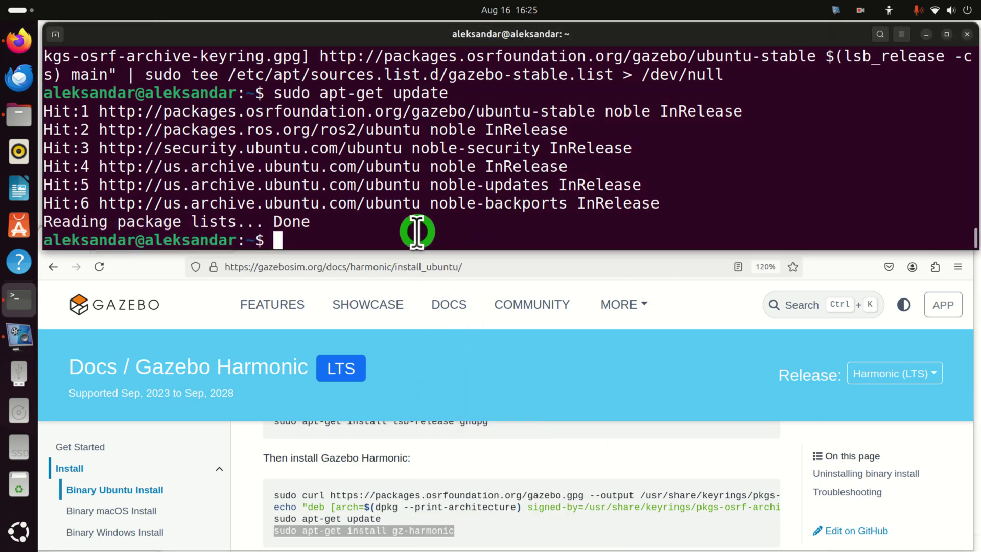
{"action": "right_click", "coordinate": [418, 231]}
{"action": "left_click", "coordinate": [450, 274]}
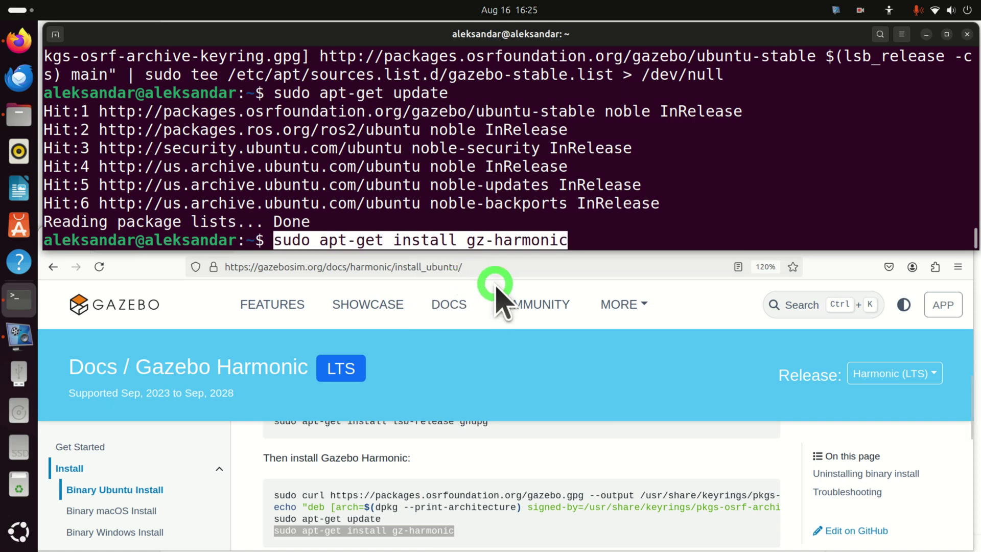
Step: Install gz-harmonic by confirming with y, then paste 'gz sim shapes.sdf -v 4' at the prompt
{"action": "key", "text": "Return"}
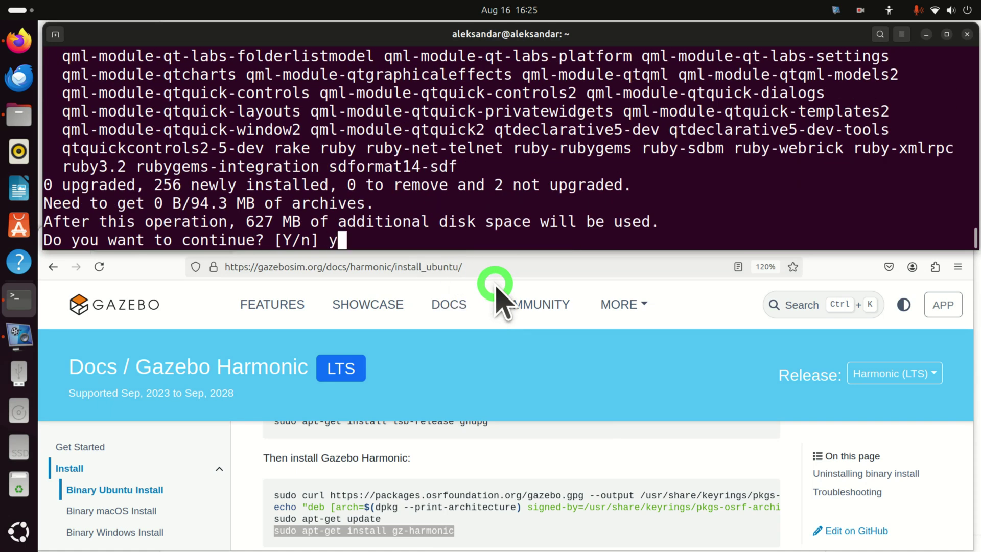
{"action": "type", "text": "y"}
{"action": "key", "text": "Return"}
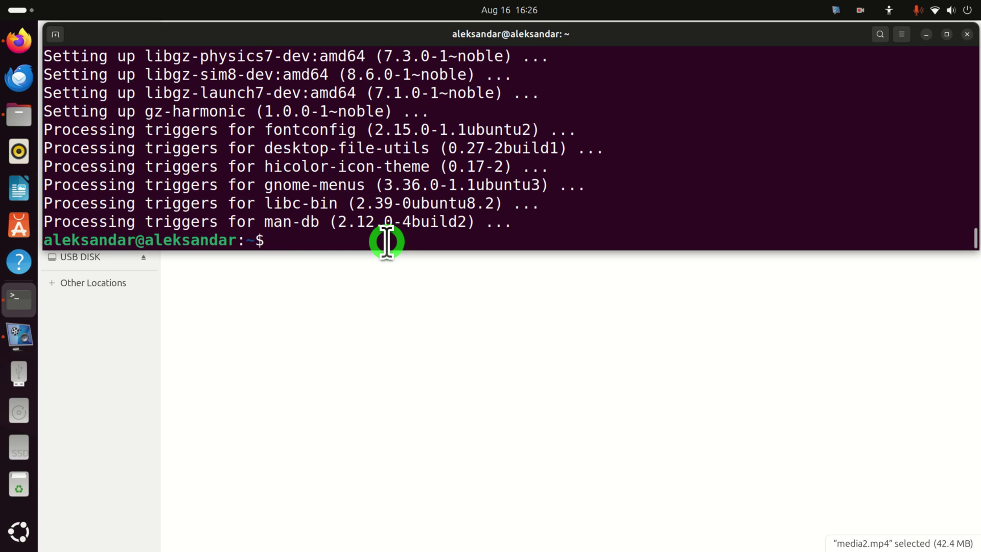
{"action": "right_click", "coordinate": [384, 244]}
{"action": "left_click", "coordinate": [416, 287]}
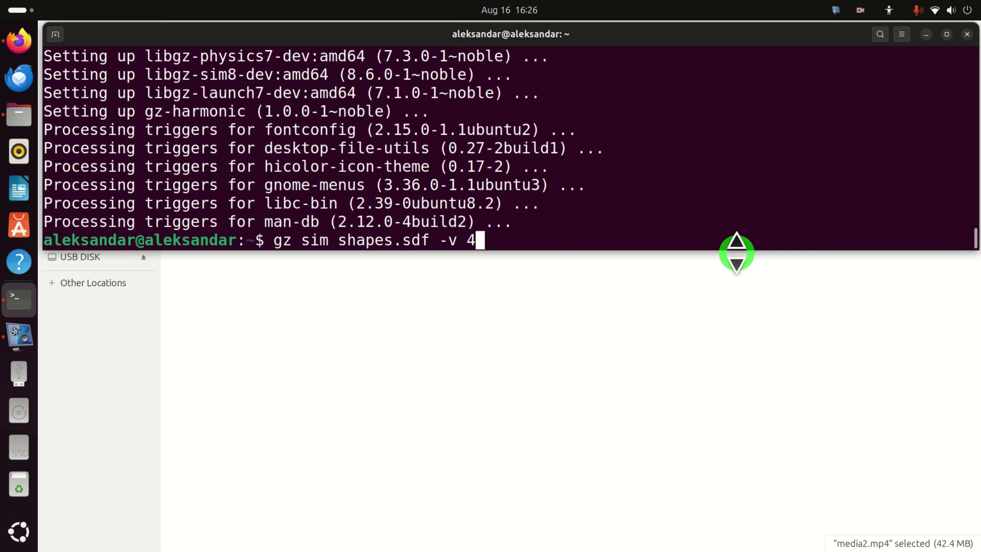
Step: Launch the shapes.sdf world, check the terminal log, and maximize the Gazebo Sim window
{"action": "key", "text": "Return"}
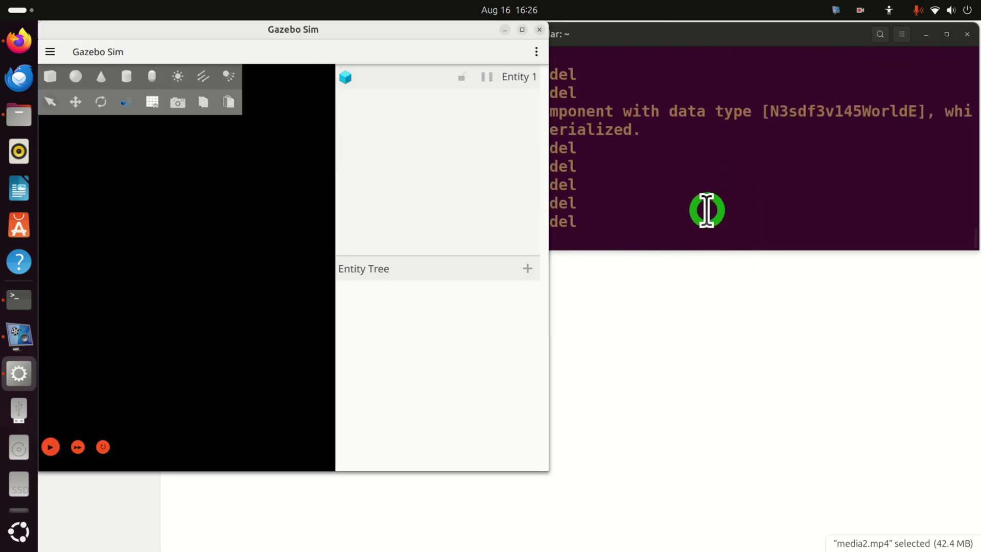
{"action": "left_click", "coordinate": [707, 210]}
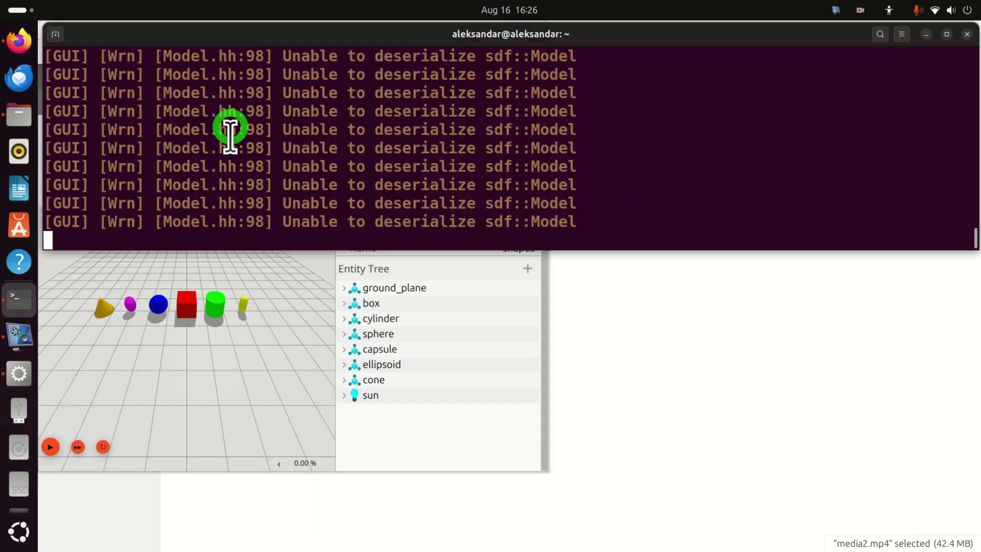
{"action": "scroll", "coordinate": [529, 159], "scroll_direction": "up", "scroll_amount": 15}
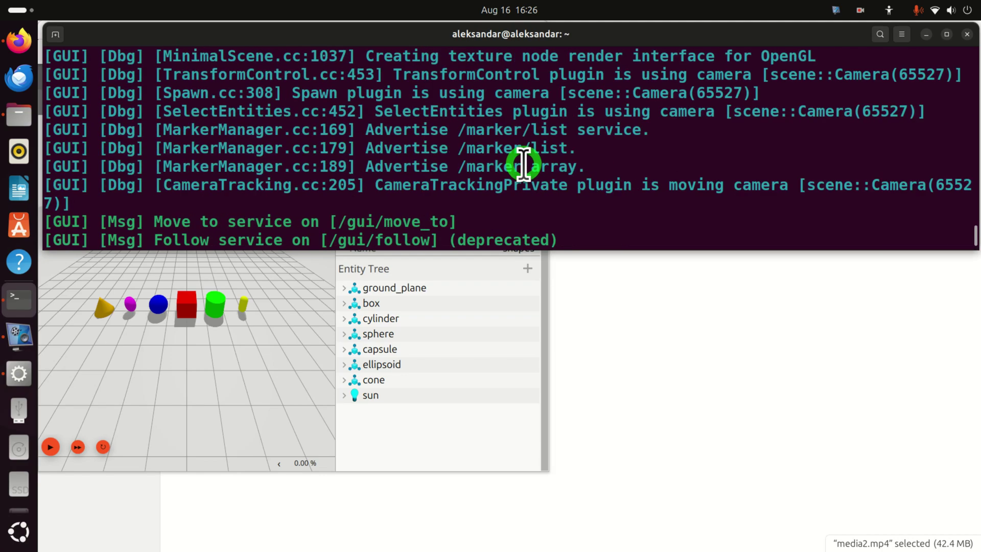
{"action": "scroll", "coordinate": [519, 165], "scroll_direction": "up", "scroll_amount": 2}
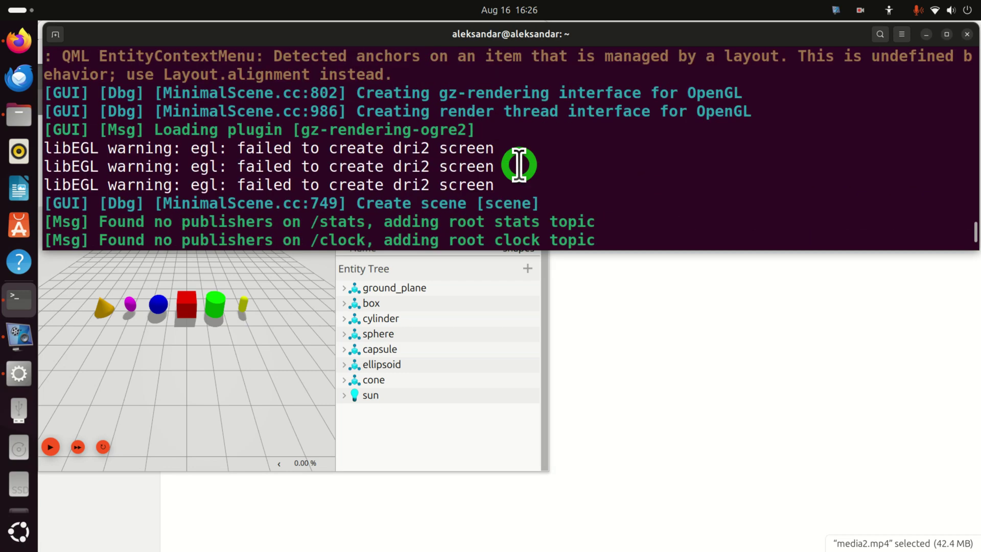
{"action": "left_click", "coordinate": [315, 330]}
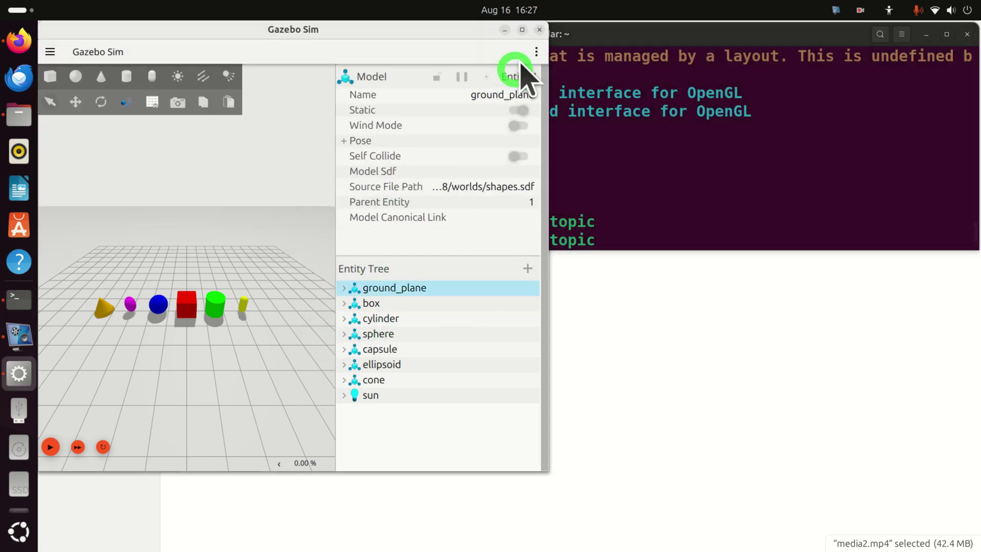
{"action": "left_click", "coordinate": [522, 30]}
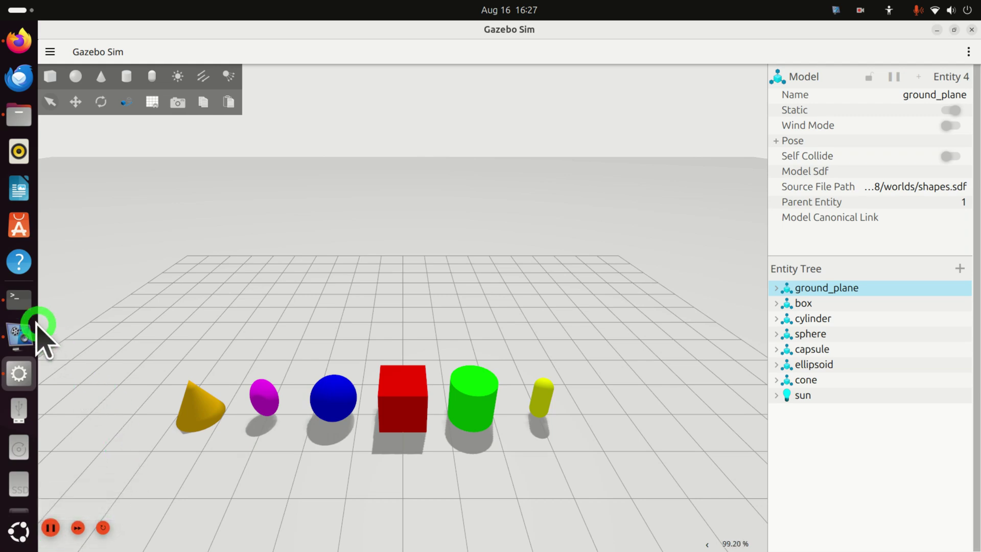
Step: Scroll through the terminal log, then return to the Gazebo shapes scene
{"action": "left_click", "coordinate": [21, 302]}
{"action": "scroll", "coordinate": [376, 201], "scroll_direction": "down", "scroll_amount": 15}
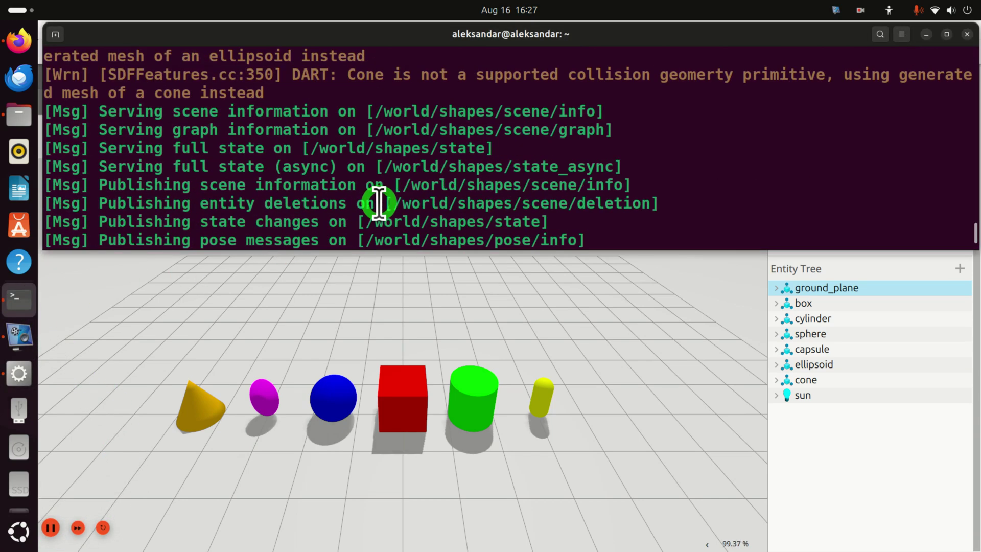
{"action": "scroll", "coordinate": [407, 217], "scroll_direction": "down", "scroll_amount": 5}
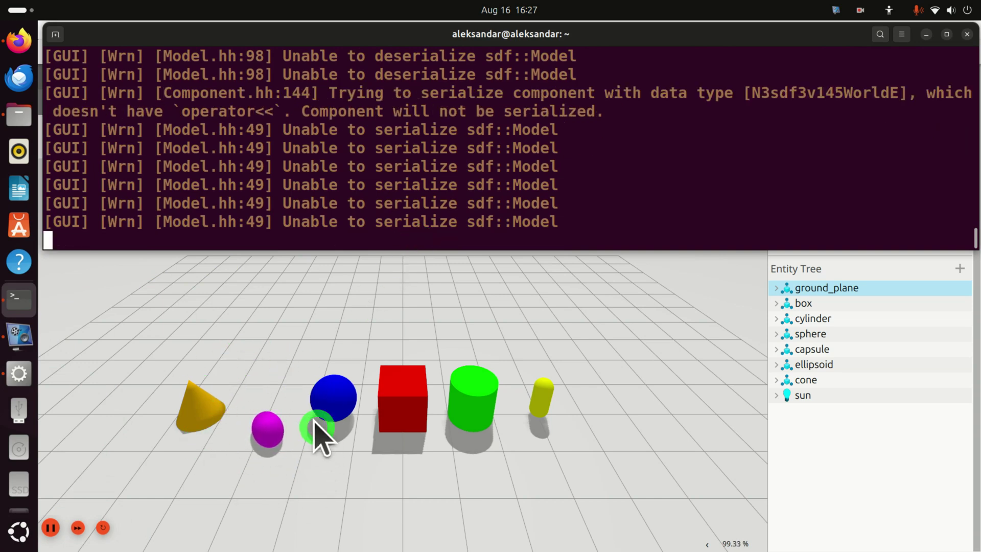
{"action": "left_click", "coordinate": [317, 464]}
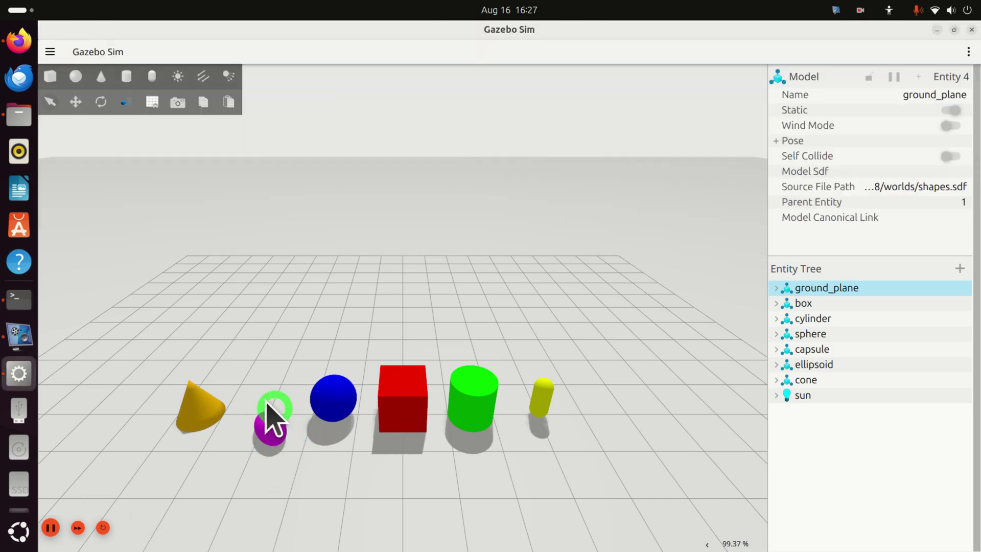
{"action": "scroll", "coordinate": [269, 450], "scroll_direction": "up", "scroll_amount": 3}
{"action": "scroll", "coordinate": [273, 414], "scroll_direction": "up", "scroll_amount": 3}
{"action": "scroll", "coordinate": [285, 396], "scroll_direction": "down", "scroll_amount": 2}
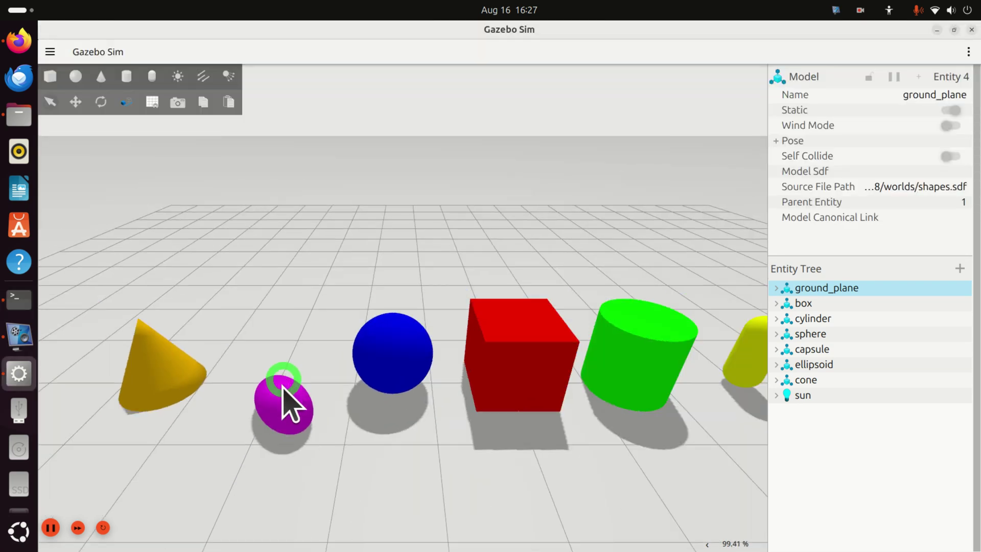
Step: Reset and replay the simulation, then drag the magenta ellipsoid toward the camera
{"action": "left_click", "coordinate": [104, 529]}
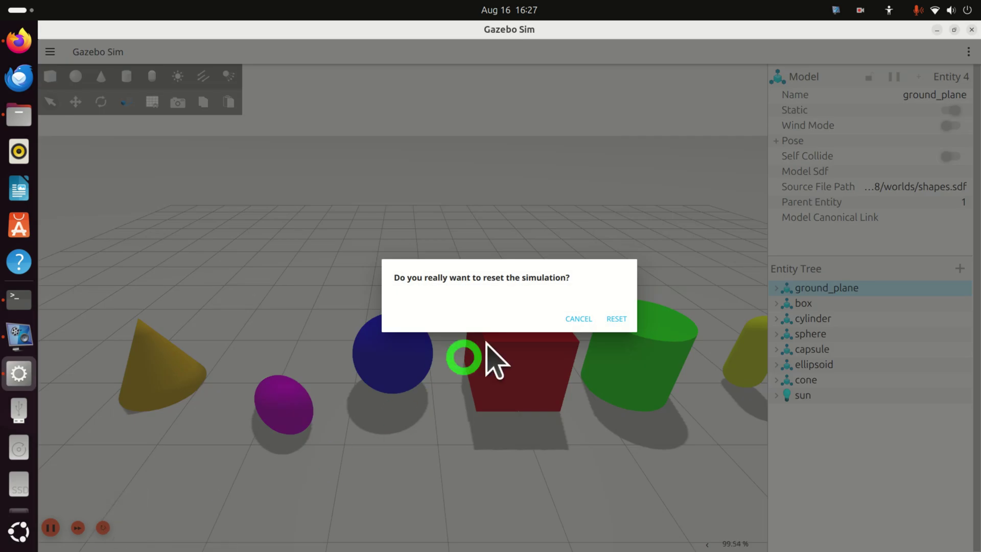
{"action": "left_click", "coordinate": [616, 319]}
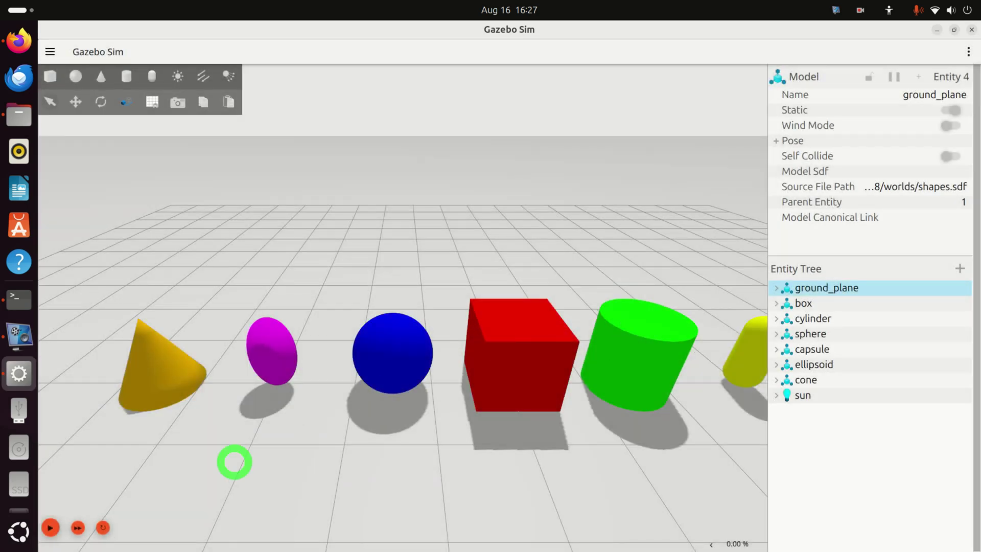
{"action": "left_click", "coordinate": [51, 527]}
{"action": "left_click", "coordinate": [270, 353]}
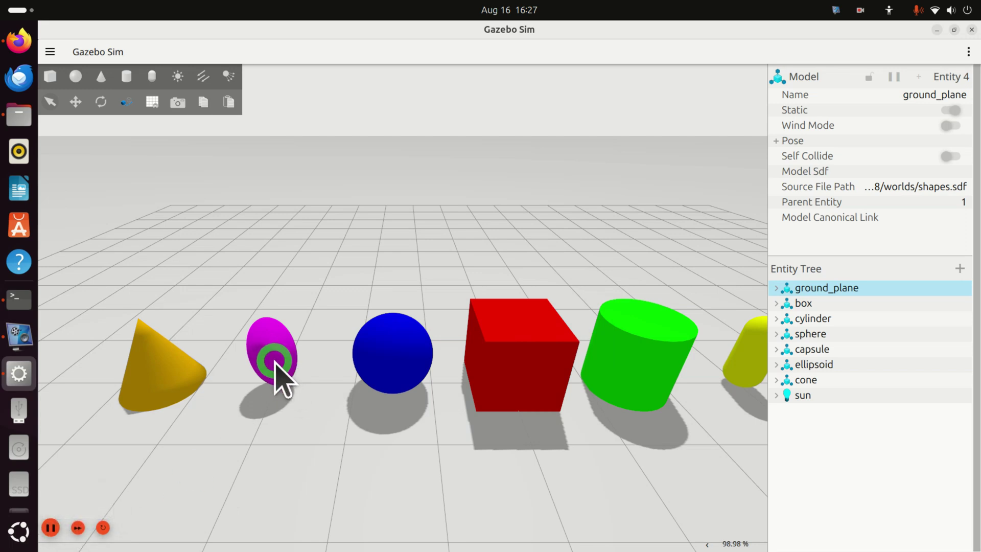
{"action": "left_click_drag", "start_coordinate": [276, 363], "coordinate": [813, 84], "text": "ctrl"}
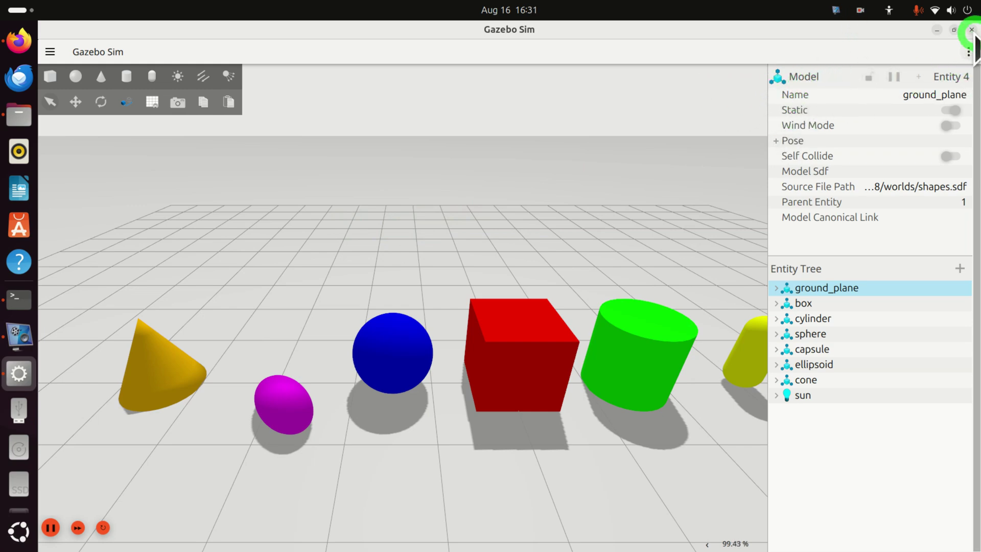
Step: Quit the shapes simulation and relaunch plain gz sim from the terminal
{"action": "left_click", "coordinate": [972, 29]}
{"action": "left_click", "coordinate": [608, 318]}
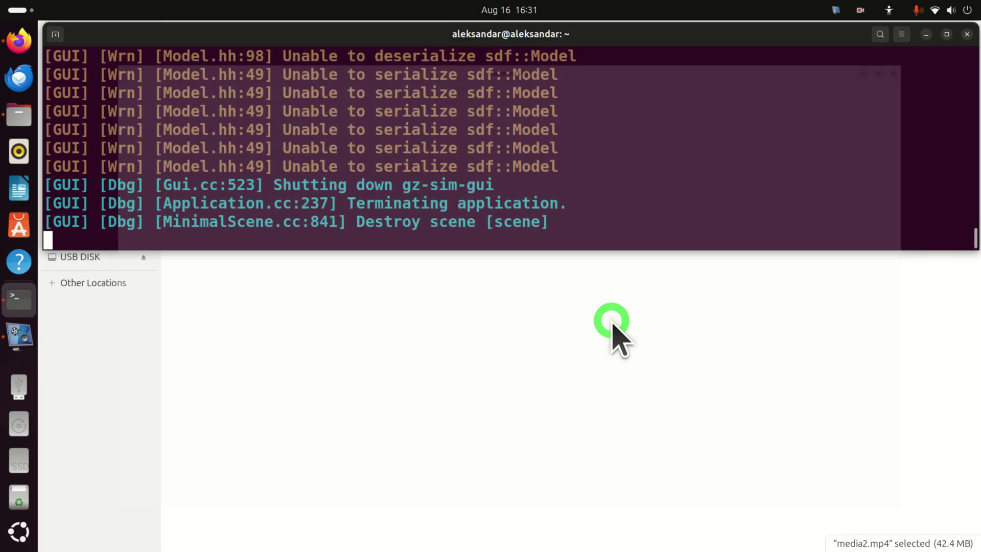
{"action": "left_click", "coordinate": [467, 232]}
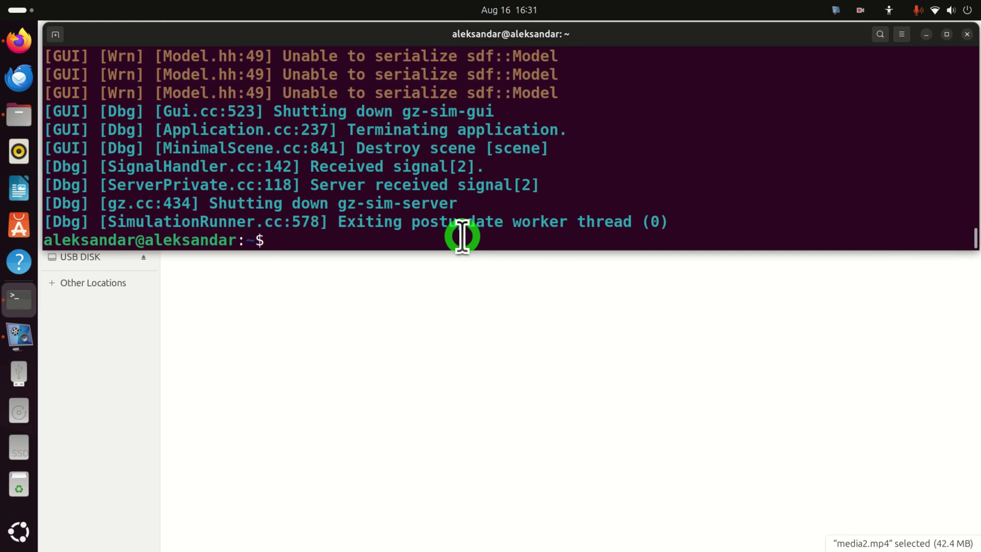
{"action": "key", "text": "Return"}
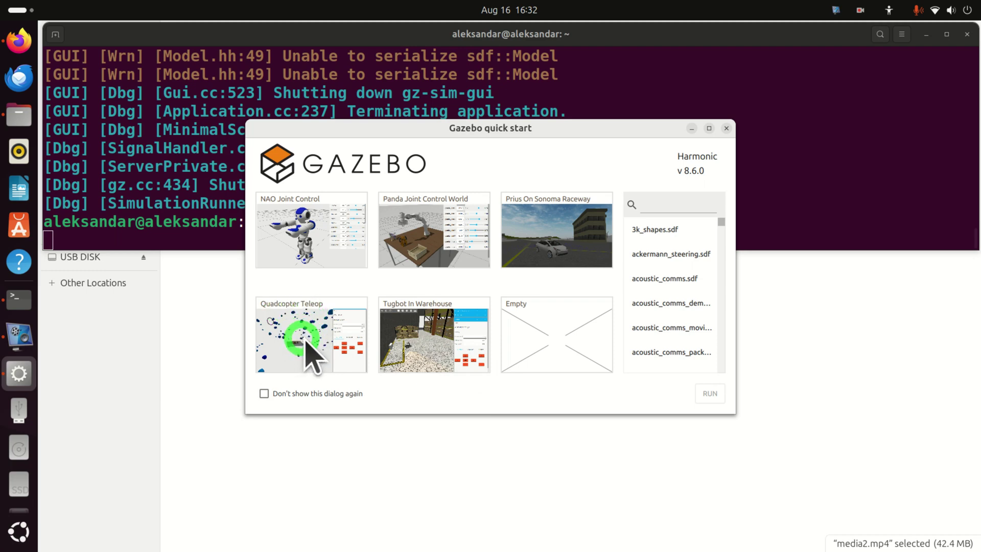
Step: Search the quick start world list for 'qua' and run the Quadcopter Teleop world
{"action": "scroll", "coordinate": [722, 229], "scroll_direction": "down", "scroll_amount": 1}
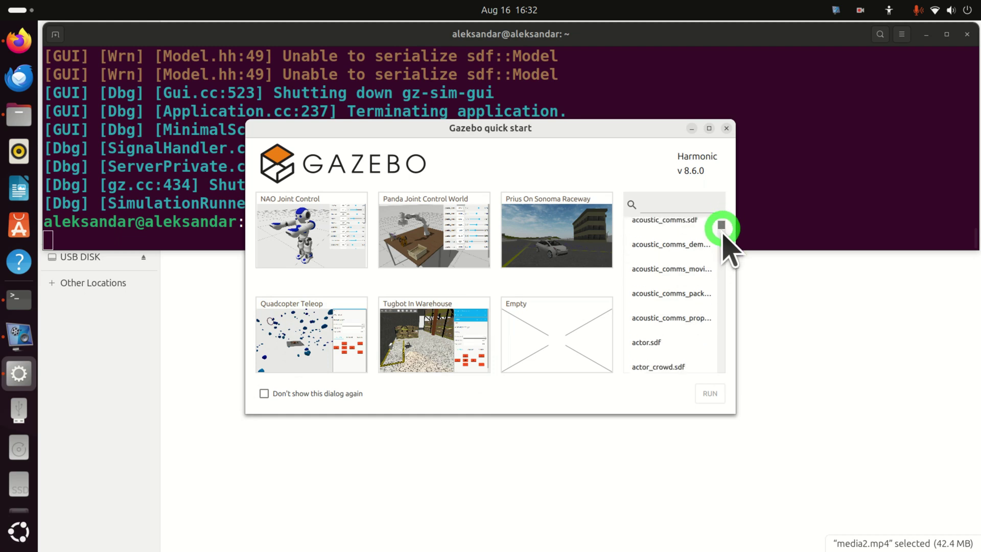
{"action": "left_click_drag", "start_coordinate": [721, 227], "coordinate": [718, 337]}
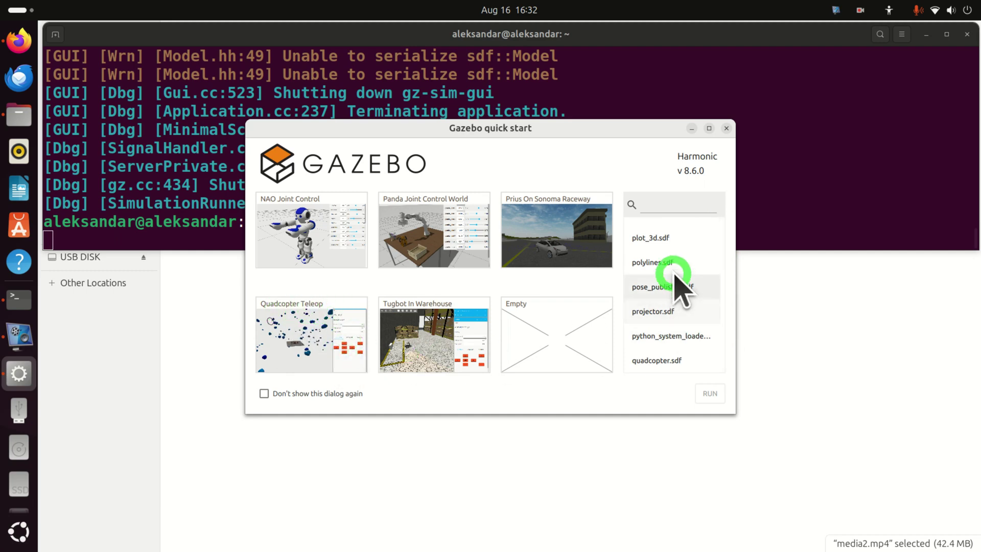
{"action": "left_click", "coordinate": [672, 203]}
{"action": "type", "text": "qua"}
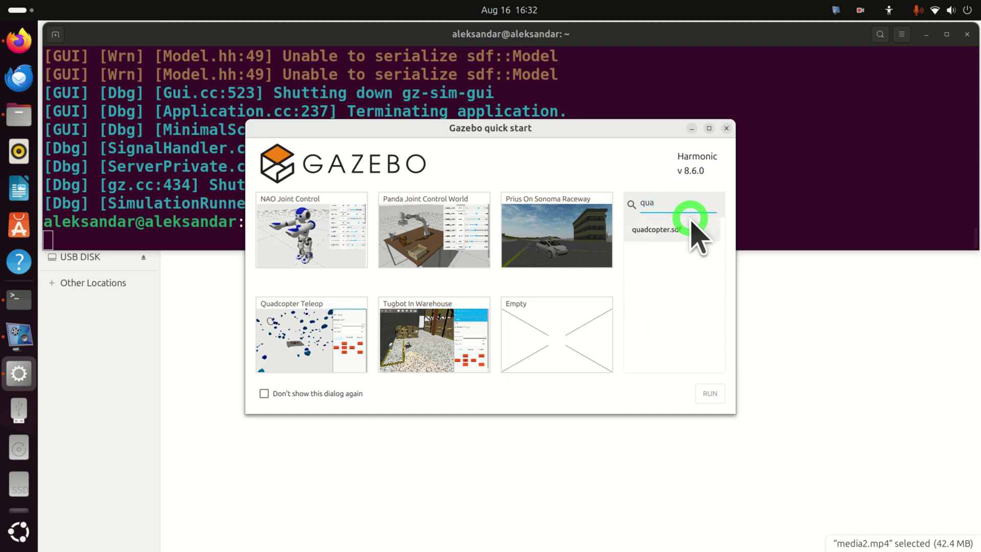
{"action": "key", "text": "BackSpace"}
{"action": "key", "text": "BackSpace"}
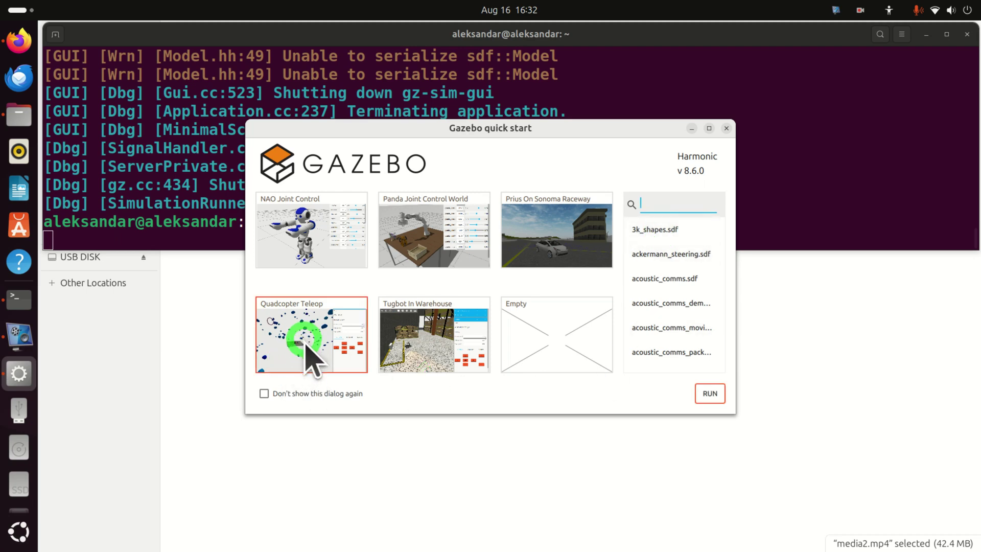
{"action": "left_click", "coordinate": [708, 396]}
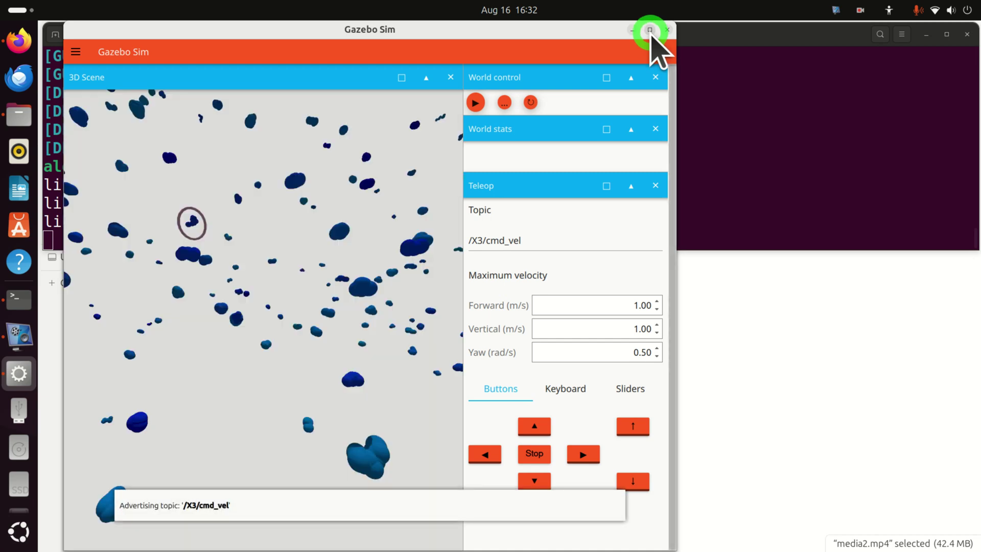
Step: Maximize the Quadcopter Teleop window and zoom in and out on the scene
{"action": "left_click", "coordinate": [649, 29]}
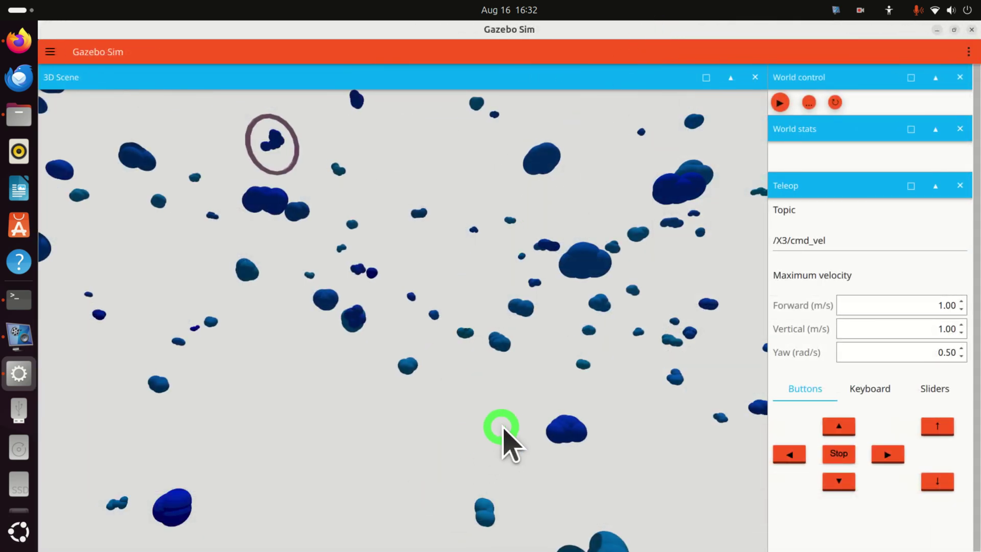
{"action": "scroll", "coordinate": [507, 442], "scroll_direction": "down", "scroll_amount": 2}
{"action": "scroll", "coordinate": [508, 503], "scroll_direction": "down", "scroll_amount": 2}
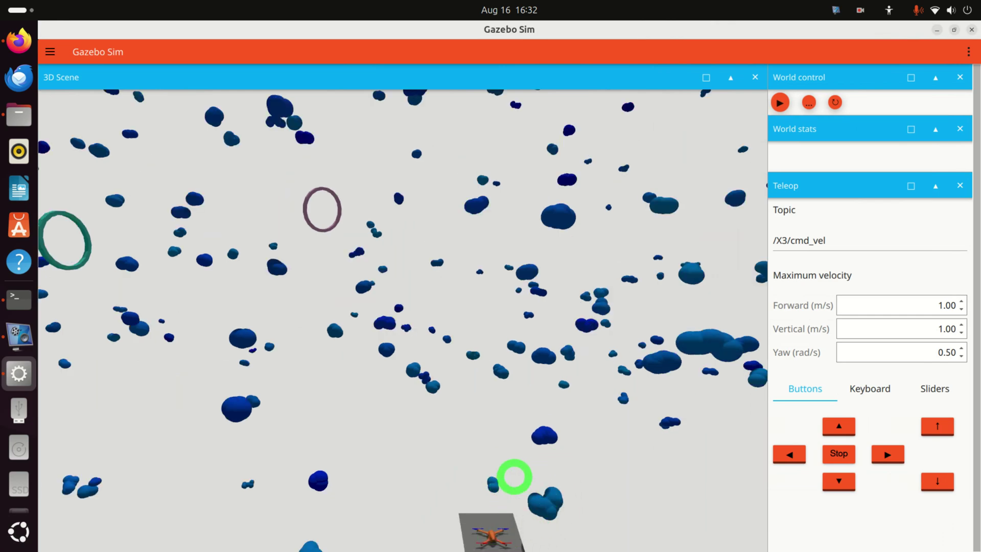
{"action": "scroll", "coordinate": [466, 377], "scroll_direction": "up", "scroll_amount": 3}
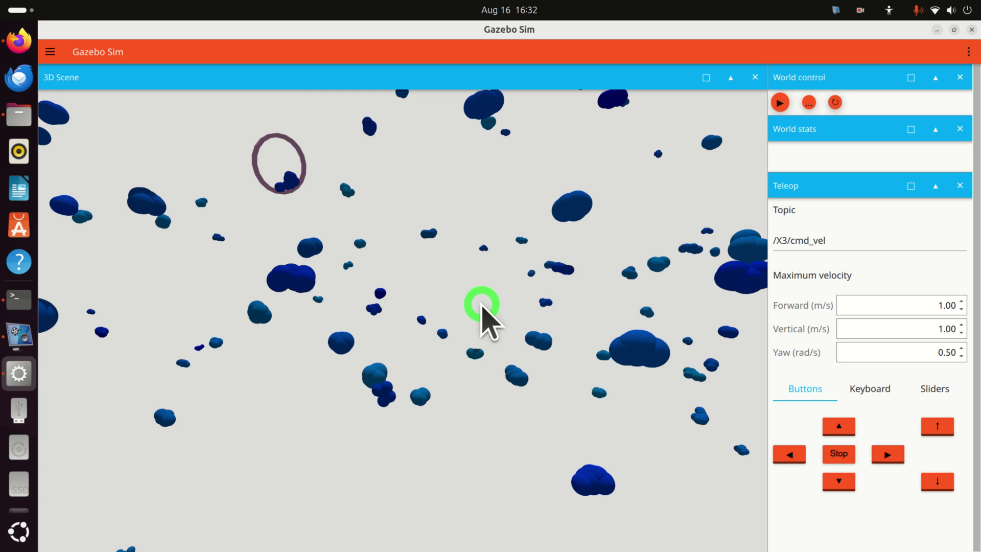
{"action": "scroll", "coordinate": [469, 296], "scroll_direction": "down", "scroll_amount": 5}
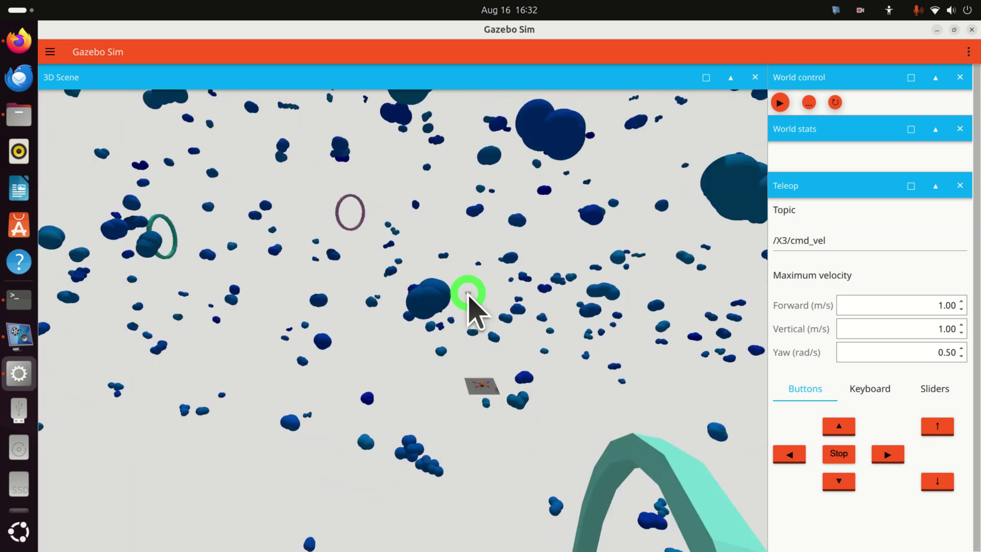
{"action": "scroll", "coordinate": [492, 349], "scroll_direction": "up", "scroll_amount": 4}
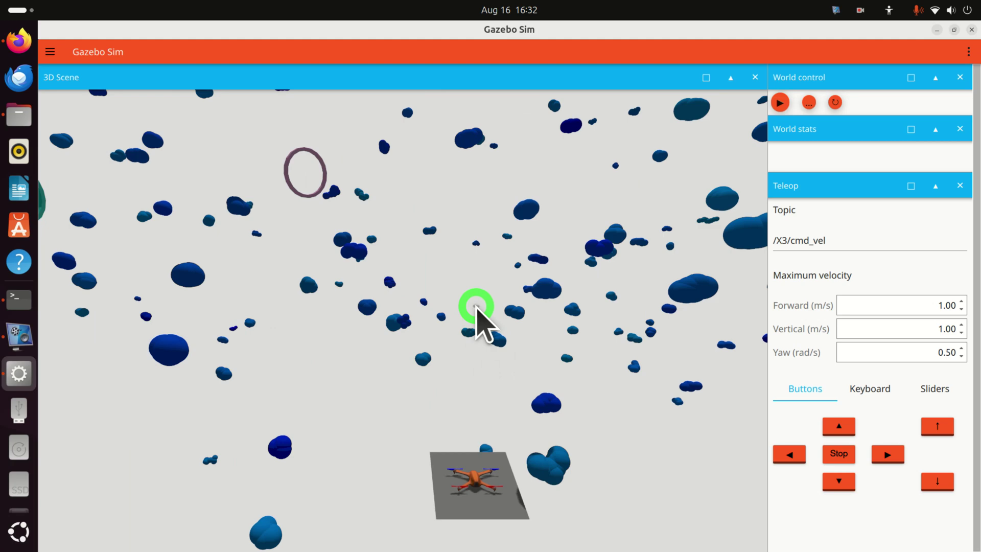
Step: Orbit, pan and zoom until the X3 on its grey pad sits centred
{"action": "middle_click_drag", "start_coordinate": [476, 306], "coordinate": [534, 301]}
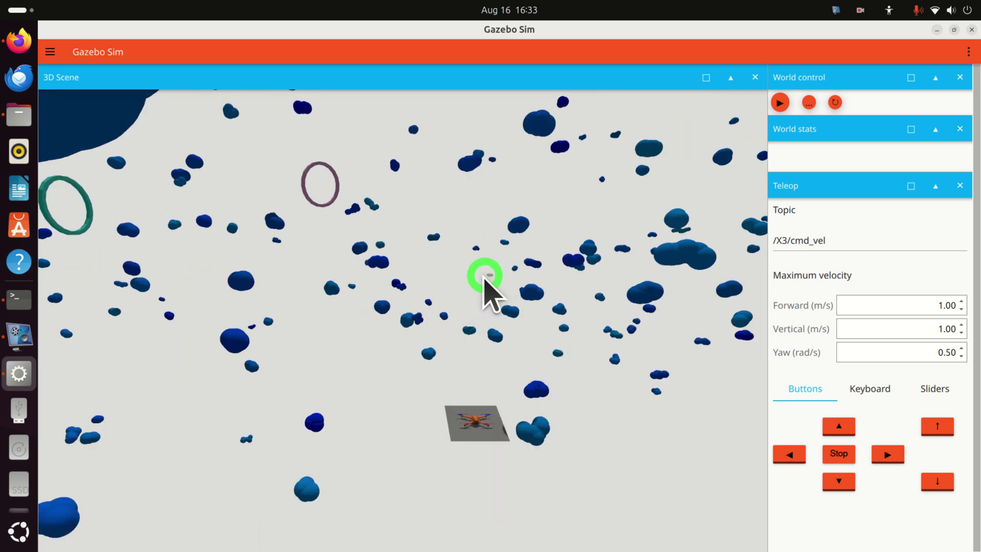
{"action": "left_click_drag", "start_coordinate": [484, 278], "coordinate": [499, 178]}
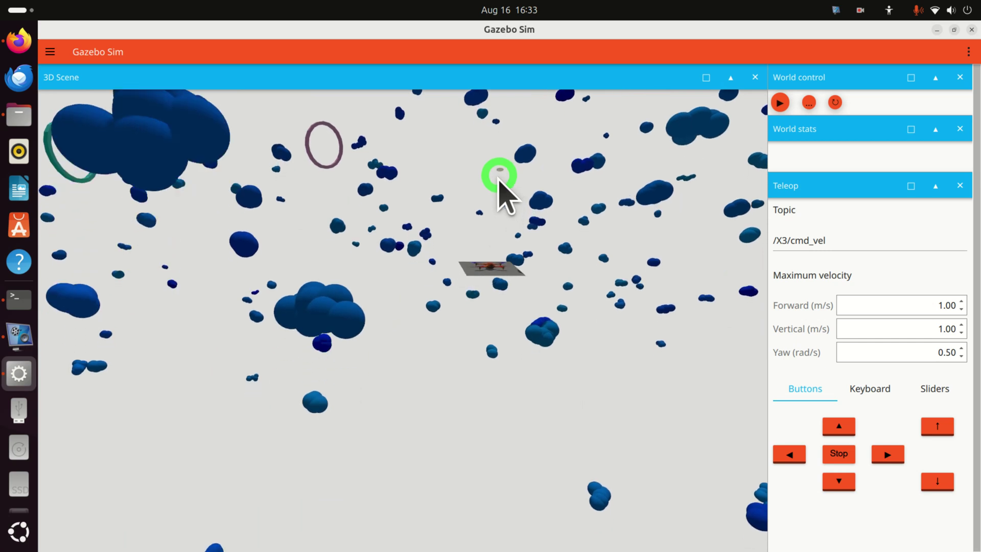
{"action": "scroll", "coordinate": [483, 256], "scroll_direction": "up", "scroll_amount": 3}
{"action": "scroll", "coordinate": [494, 274], "scroll_direction": "up", "scroll_amount": 2}
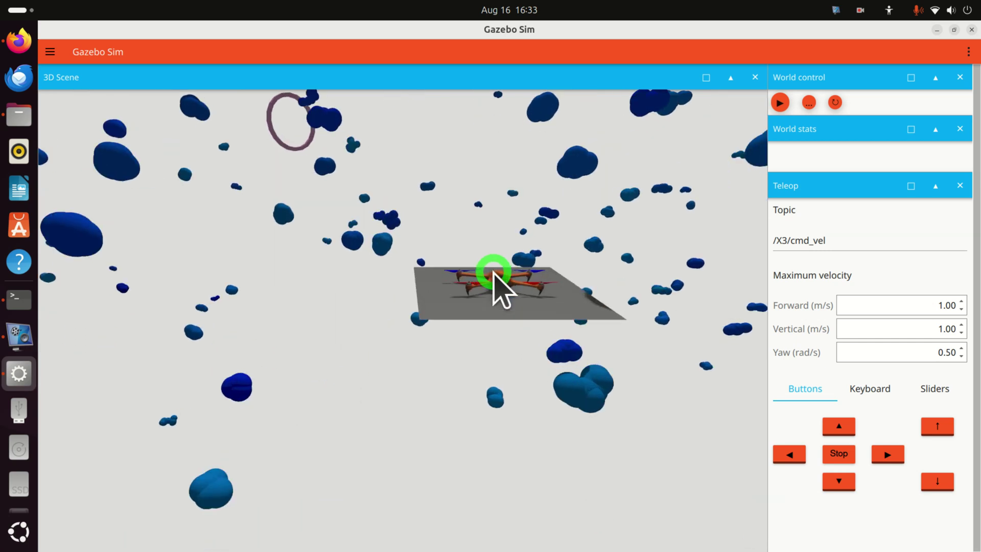
{"action": "mouse_move", "coordinate": [460, 218]}
{"action": "middle_mouse_down"}
{"action": "mouse_move", "coordinate": [474, 225]}
{"action": "mouse_move", "coordinate": [458, 230]}
{"action": "middle_mouse_up"}
{"action": "scroll", "coordinate": [460, 307], "scroll_direction": "up", "scroll_amount": 5}
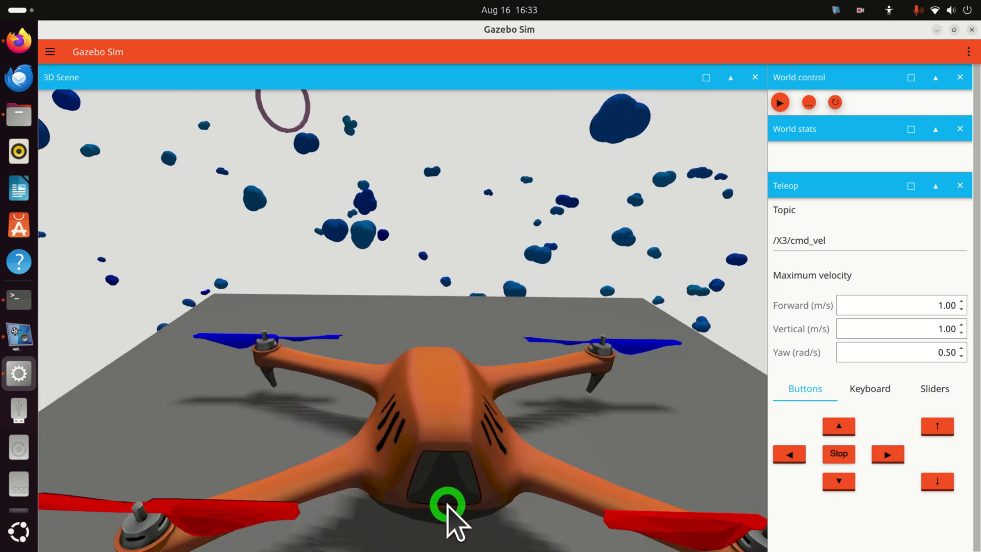
{"action": "scroll", "coordinate": [451, 498], "scroll_direction": "down", "scroll_amount": 6}
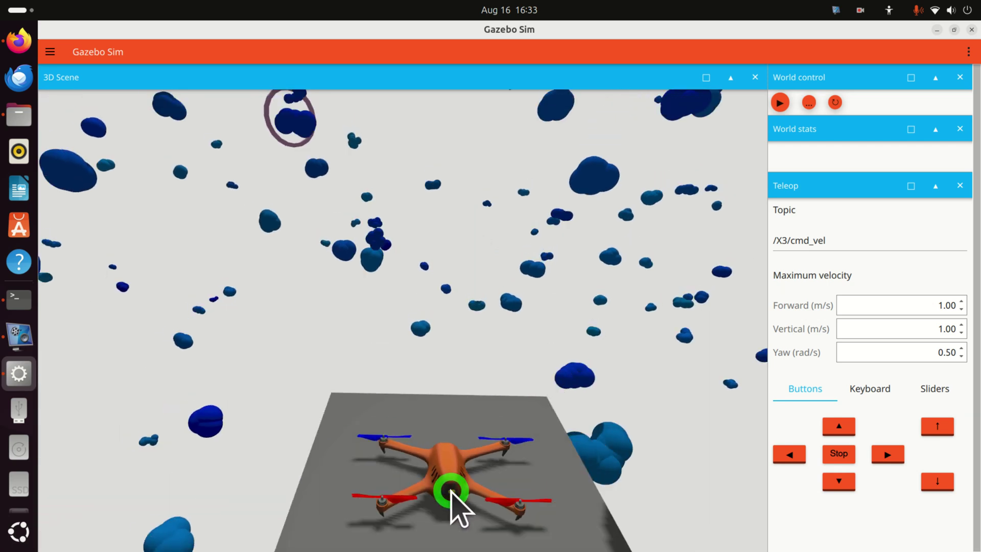
{"action": "left_click_drag", "start_coordinate": [462, 498], "coordinate": [485, 400]}
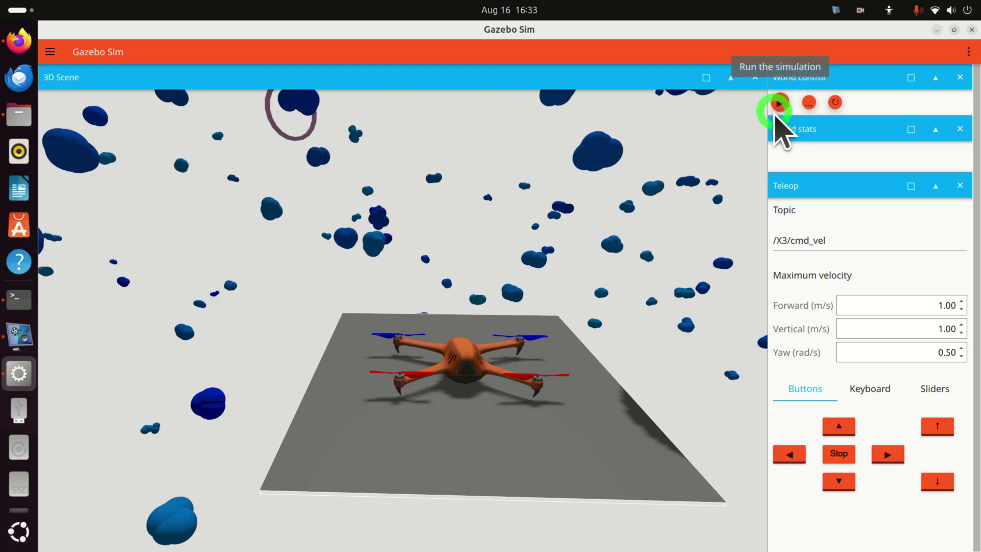
Step: Play the simulation and switch the Teleop panel to Keyboard control
{"action": "left_click", "coordinate": [781, 102]}
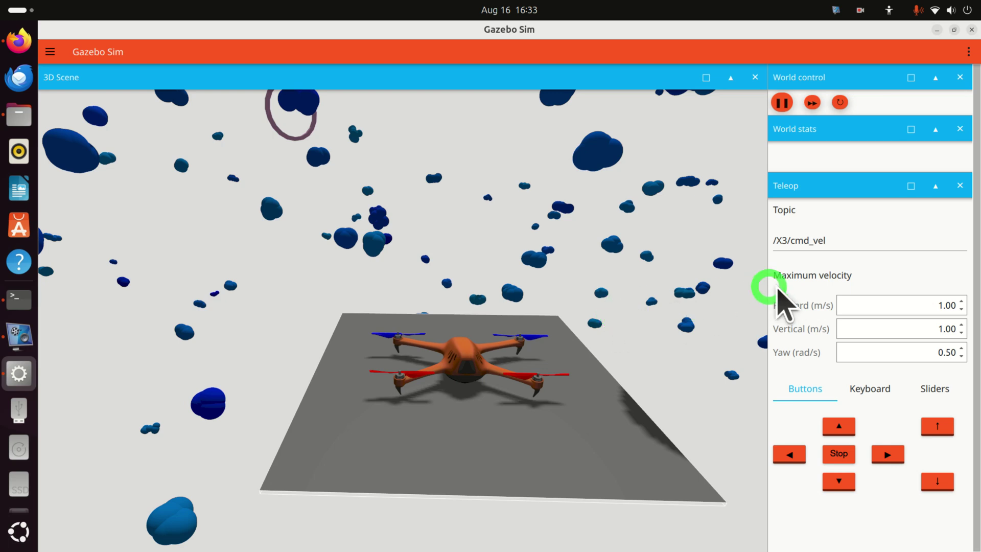
{"action": "left_click", "coordinate": [867, 395]}
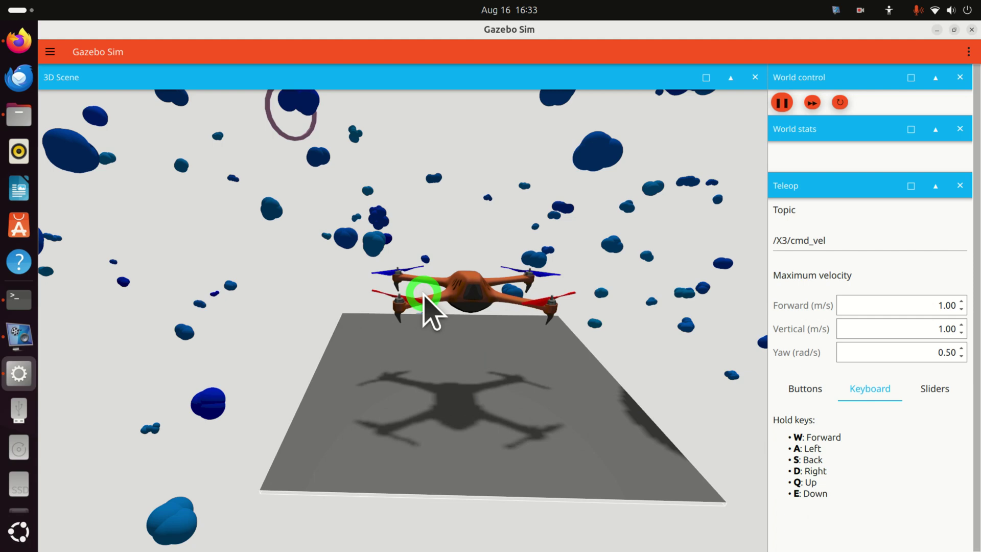
{"action": "scroll", "coordinate": [414, 292], "scroll_direction": "down", "scroll_amount": 5}
{"action": "scroll", "coordinate": [411, 295], "scroll_direction": "up", "scroll_amount": 5}
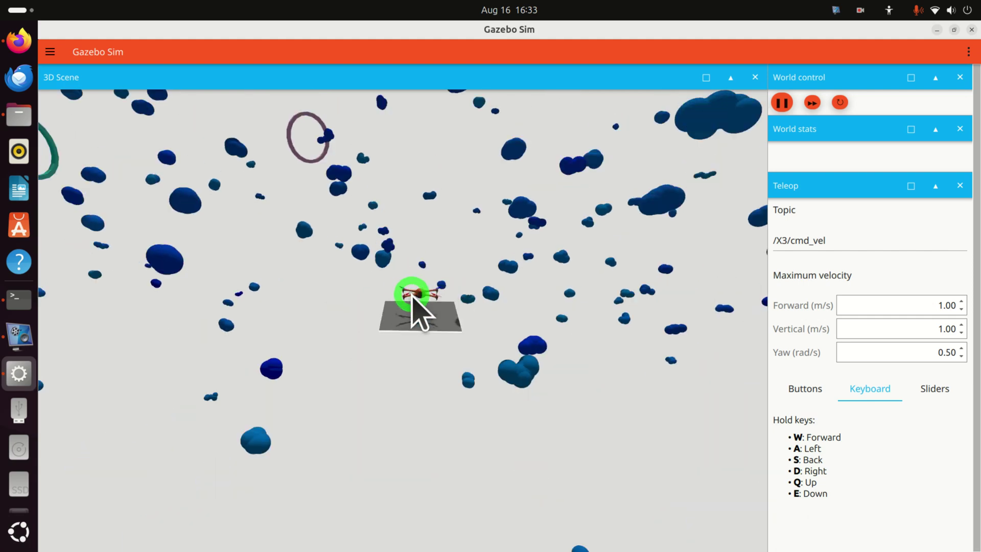
{"action": "scroll", "coordinate": [415, 302], "scroll_direction": "up", "scroll_amount": 5}
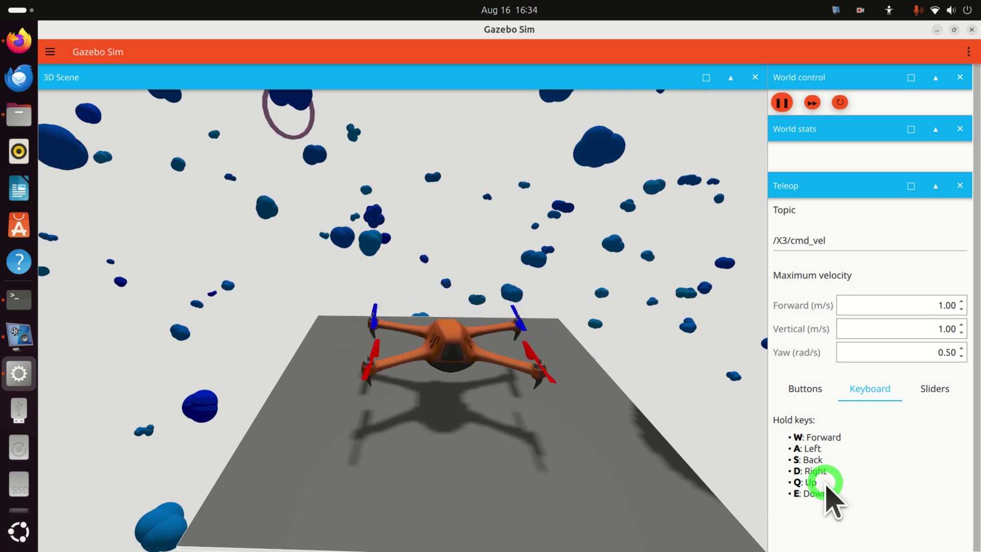
Step: Climb and descend the X3 repeatedly with Q and E, ending in mid-air
{"action": "key", "text": "q"}
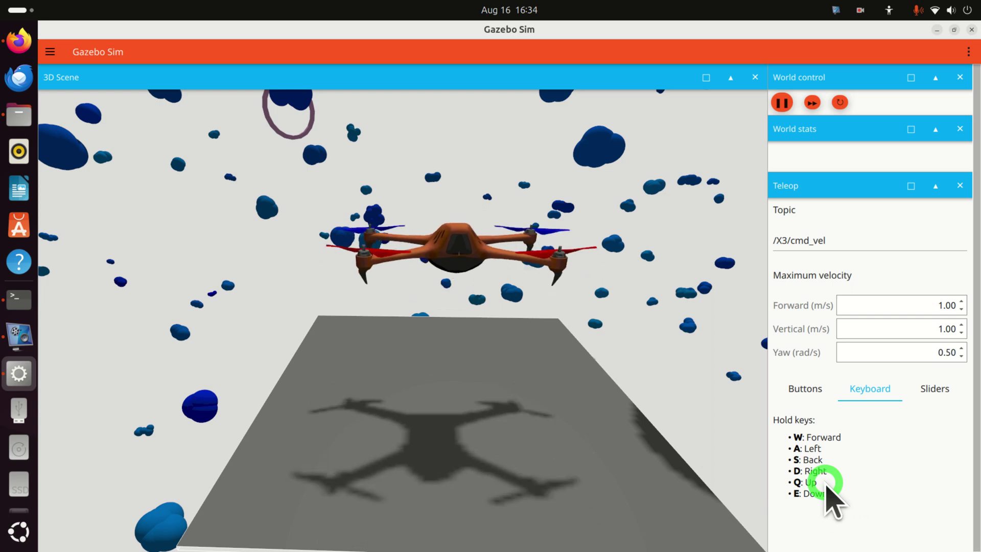
{"action": "key", "text": "e"}
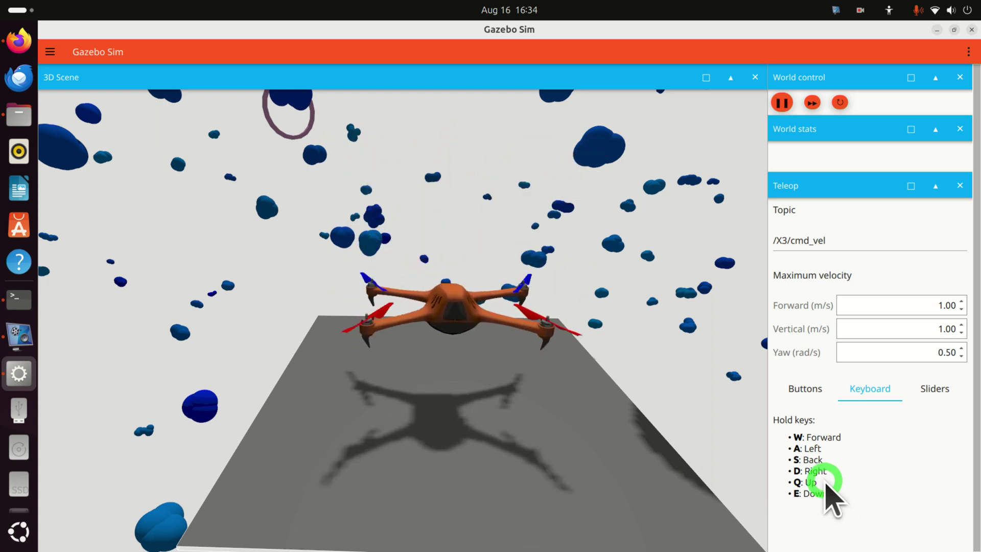
{"action": "key", "text": "q"}
{"action": "key", "text": "e"}
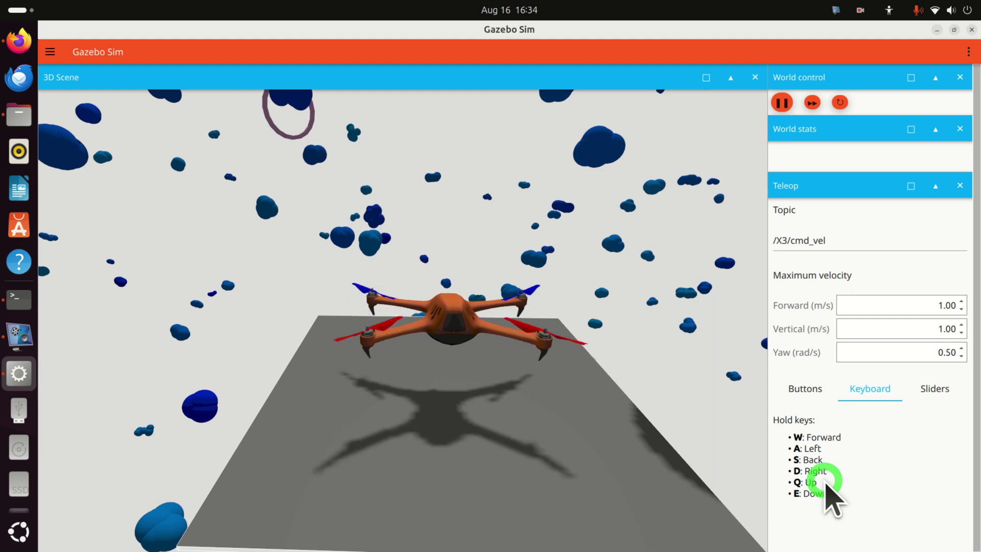
{"action": "key", "text": "q"}
{"action": "key", "text": "e"}
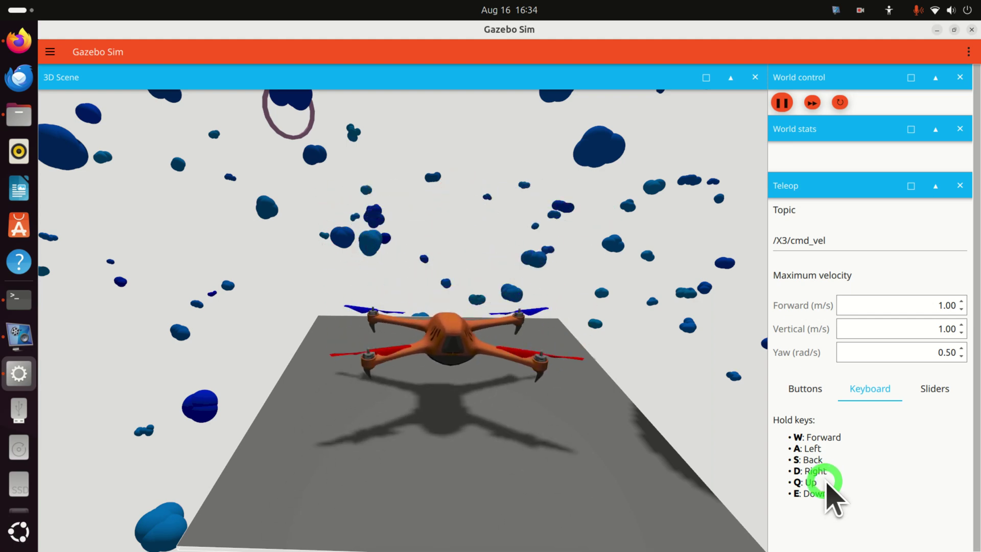
{"action": "key", "text": "e"}
{"action": "key", "text": "q"}
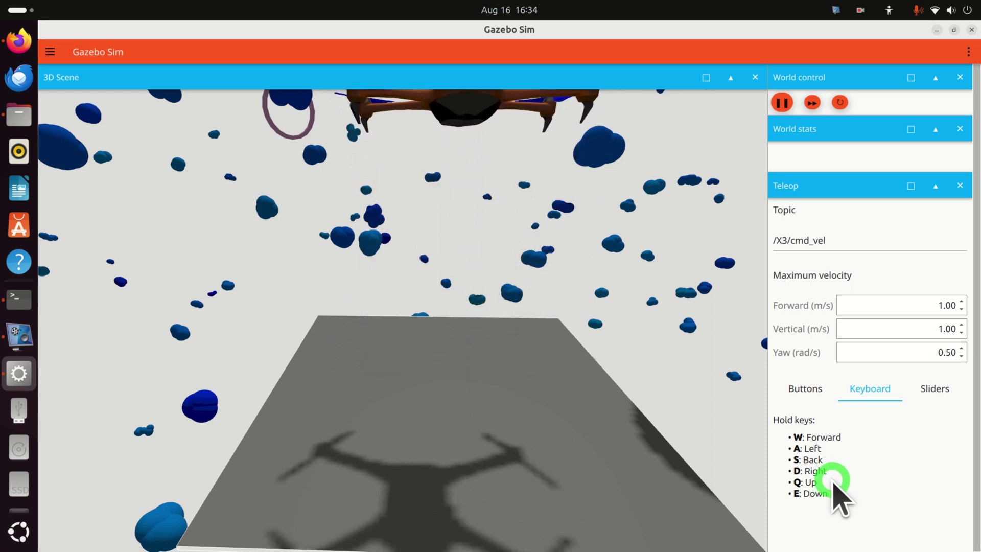
{"action": "key", "text": "e"}
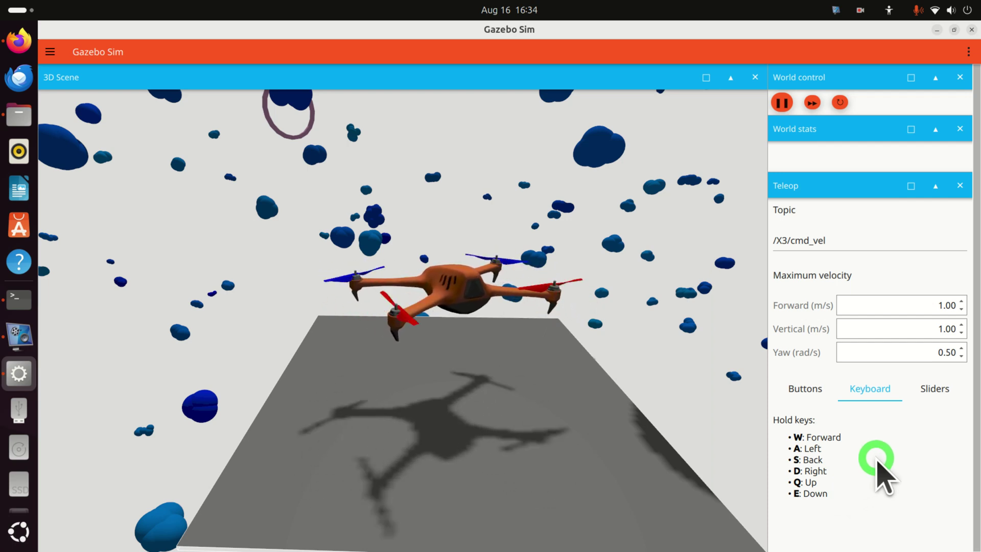
Step: Yaw the quadcopter with D, fly it away and back with W/S, lowering with E
{"action": "key", "text": "d"}
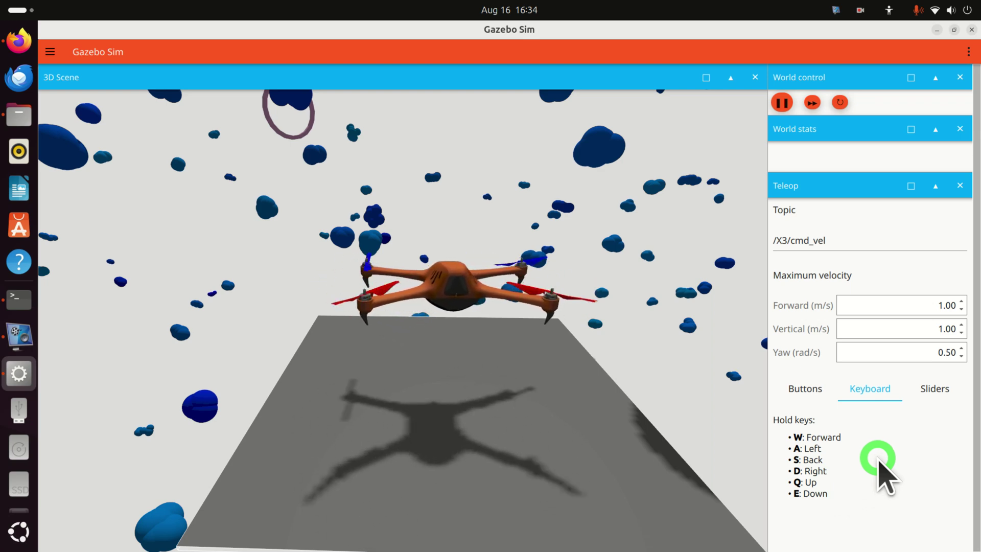
{"action": "key", "text": "d"}
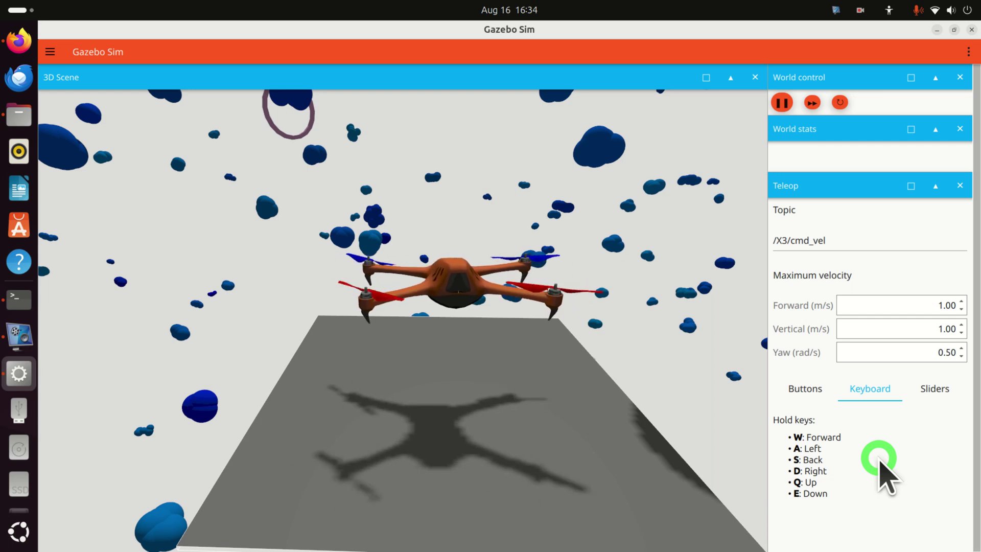
{"action": "key", "text": "d"}
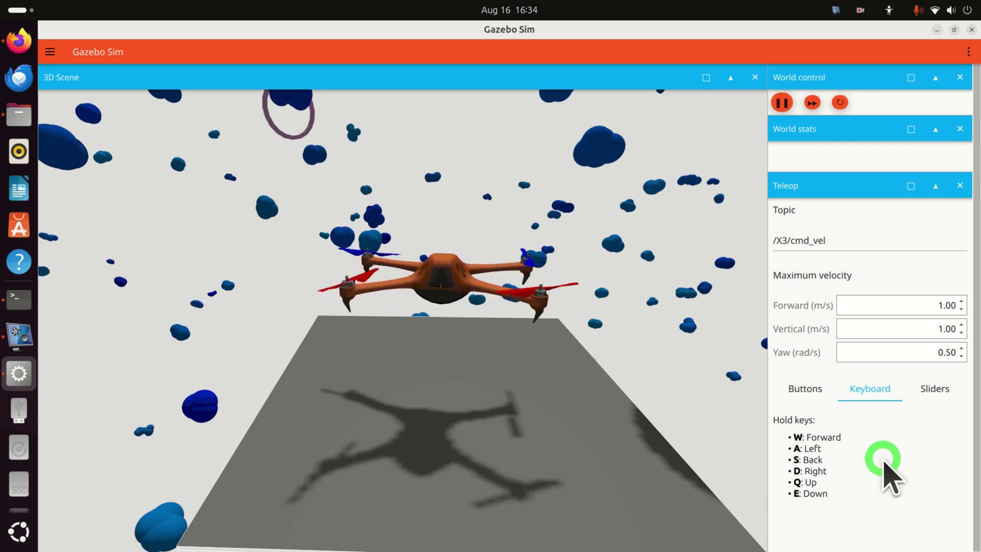
{"action": "key", "text": "d"}
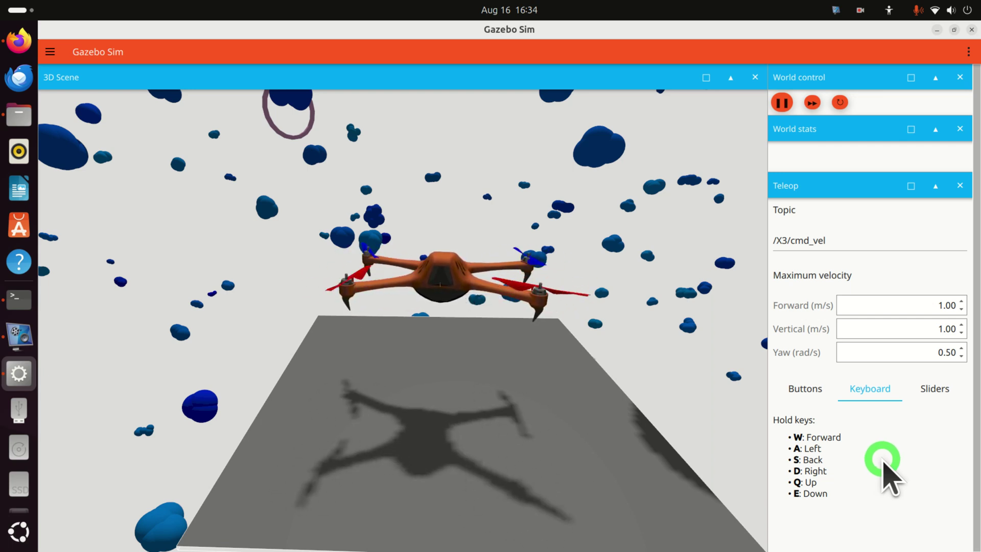
{"action": "key", "text": "w"}
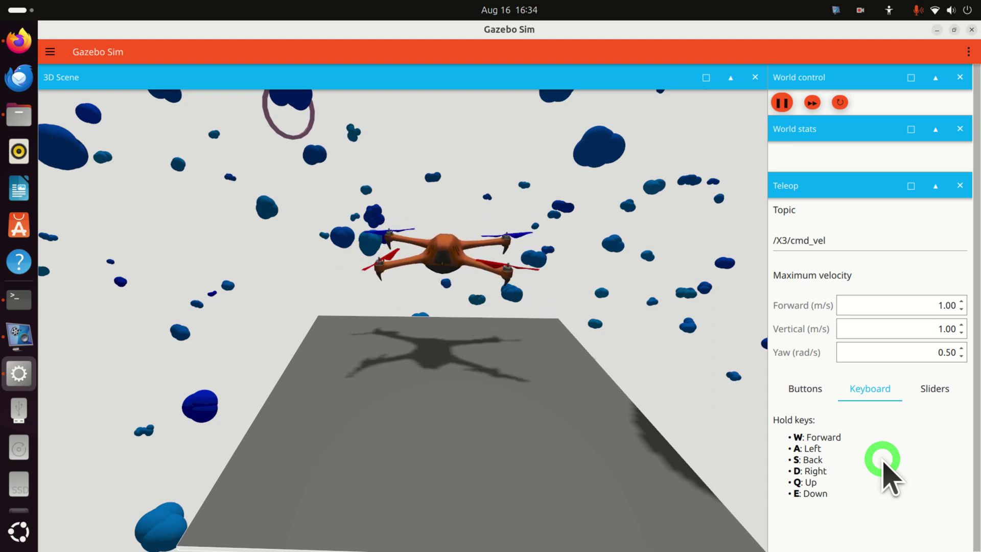
{"action": "key", "text": "e"}
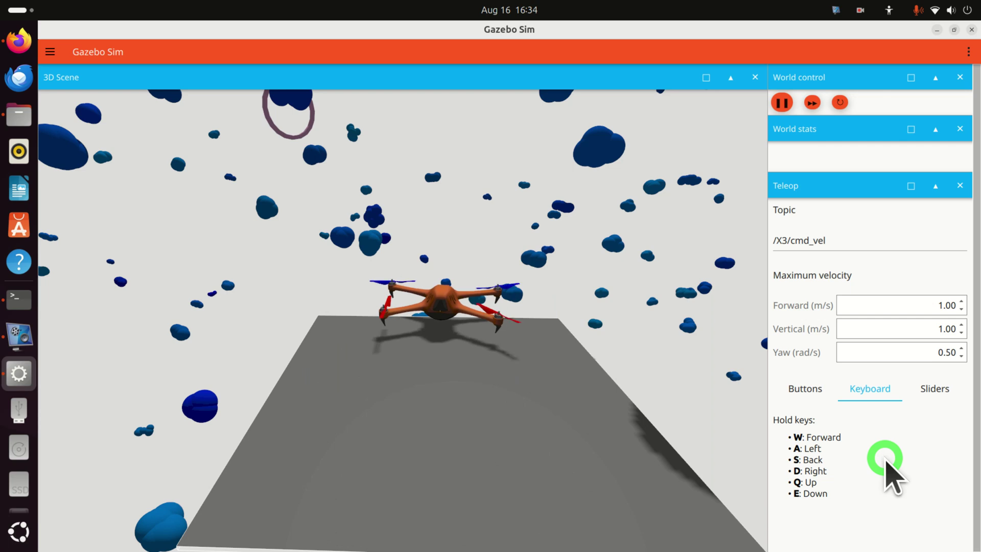
{"action": "key", "text": "s"}
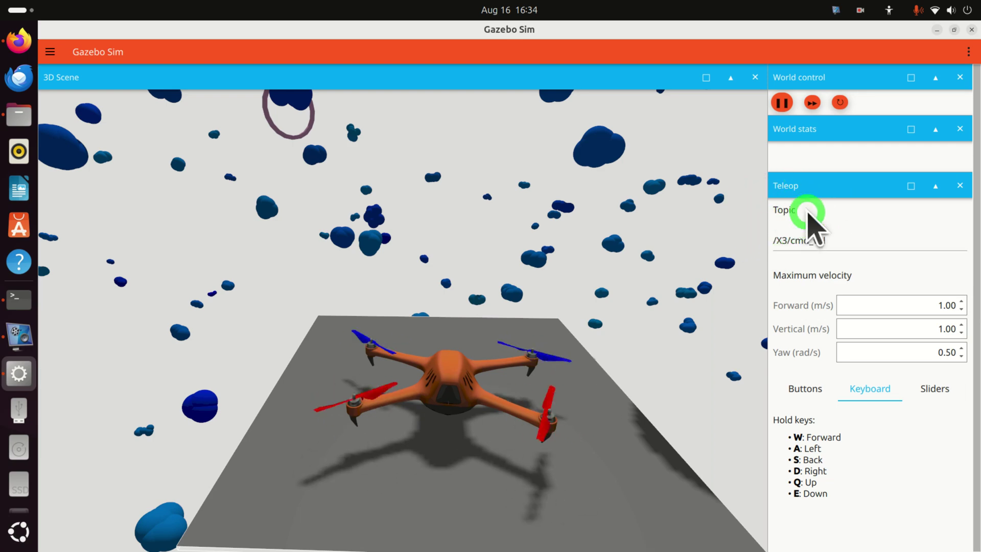
Step: Focus the /X3/cmd_vel teleop topic field and zoom the 3D Scene in and out
{"action": "left_click", "coordinate": [806, 240]}
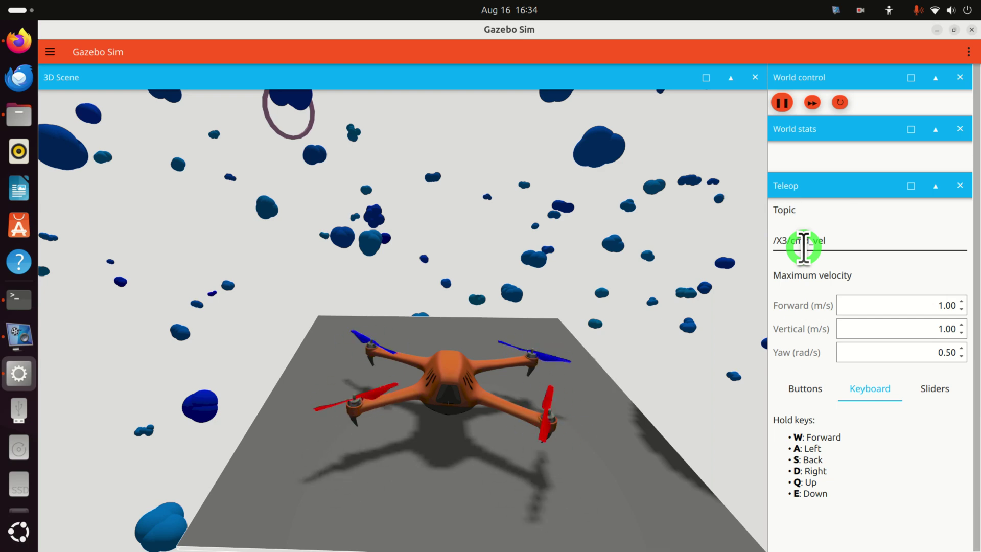
{"action": "scroll", "coordinate": [526, 437], "scroll_direction": "up", "scroll_amount": 2}
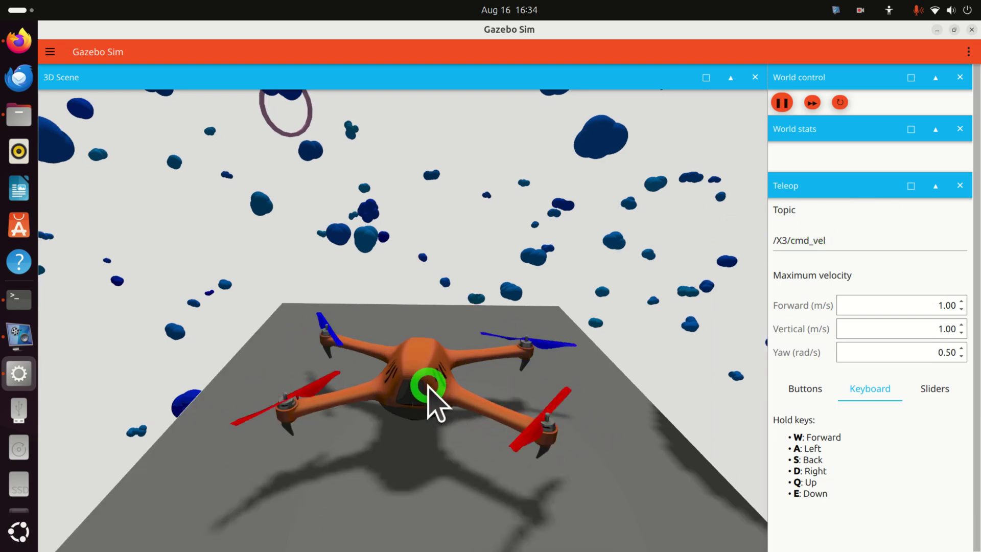
{"action": "scroll", "coordinate": [434, 351], "scroll_direction": "down", "scroll_amount": 3}
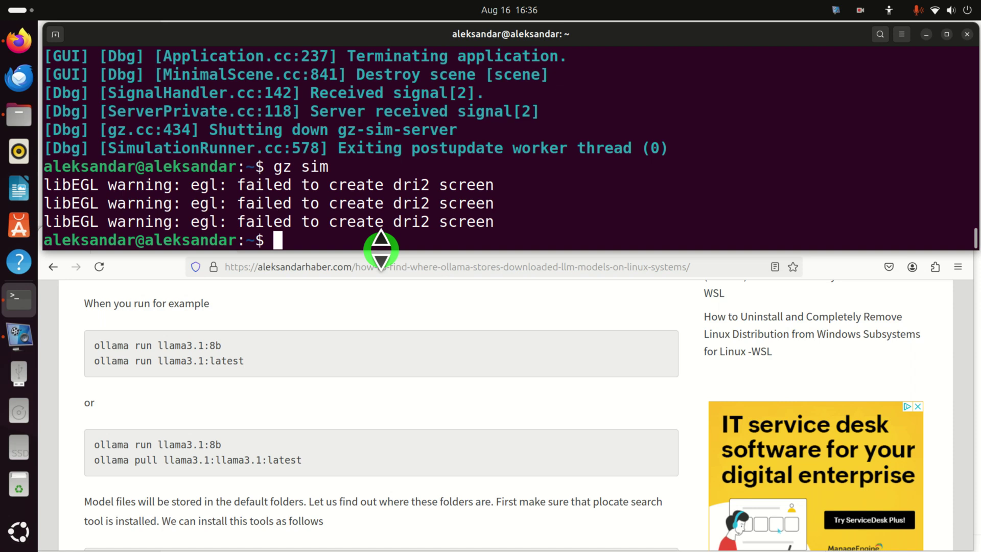
Step: Drag the terminal taller over Firefox and scroll through the Gazebo shutdown log
{"action": "left_click_drag", "start_coordinate": [381, 249], "coordinate": [376, 324]}
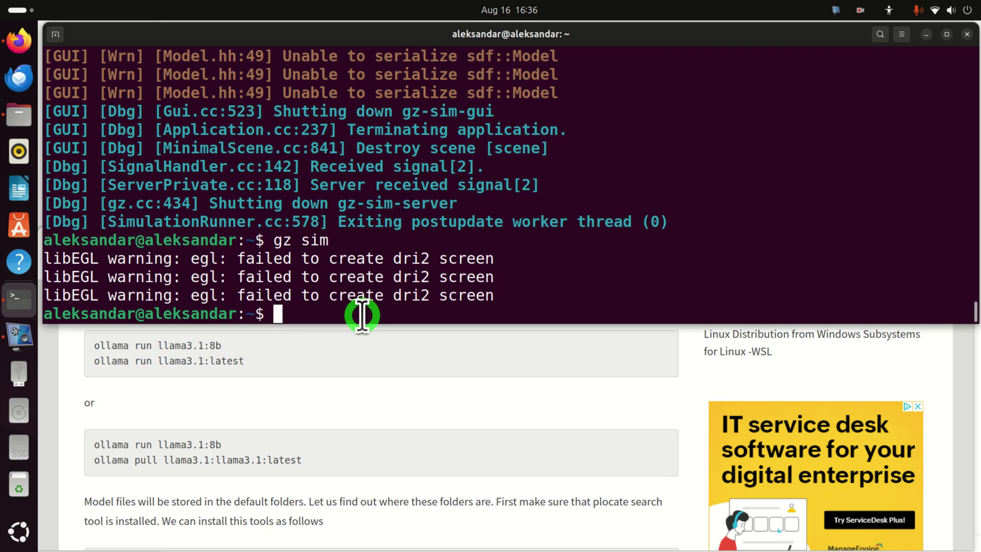
{"action": "scroll", "coordinate": [373, 438], "scroll_direction": "up", "scroll_amount": 4}
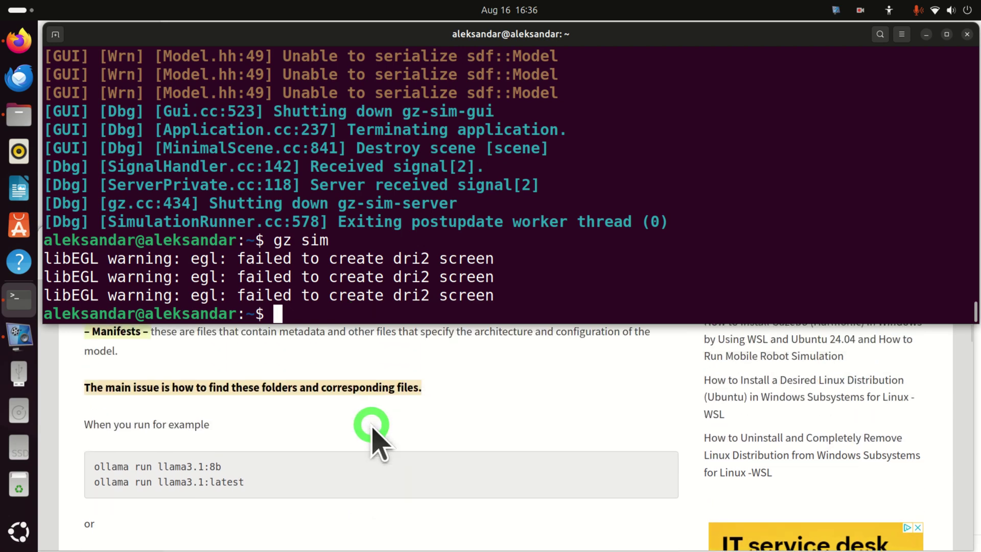
{"action": "scroll", "coordinate": [378, 439], "scroll_direction": "down", "scroll_amount": 4}
{"action": "scroll", "coordinate": [373, 428], "scroll_direction": "down", "scroll_amount": 2}
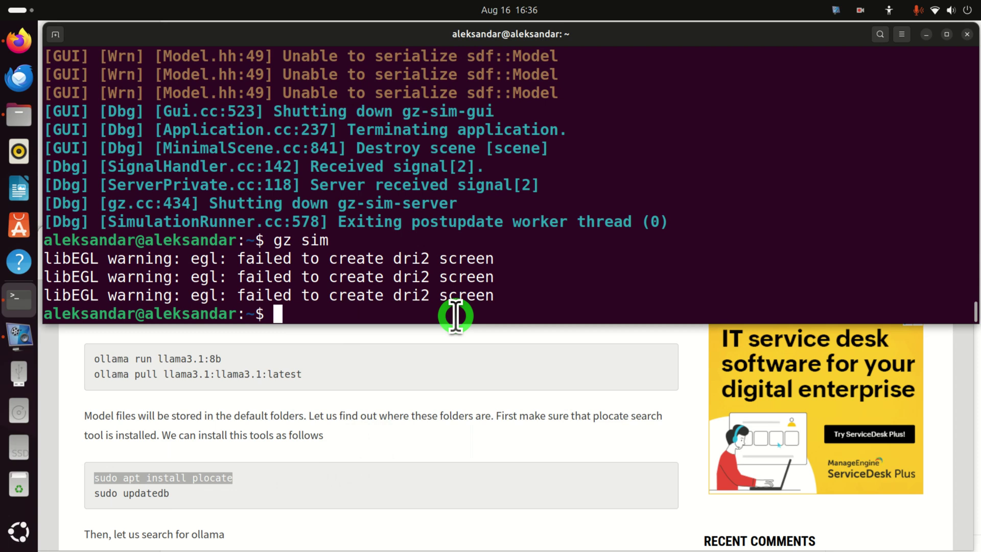
Step: Run sudo apt install plocate and sudo updatedb, then begin typing plocate quadcopter
{"action": "type", "text": "sudo ap"}
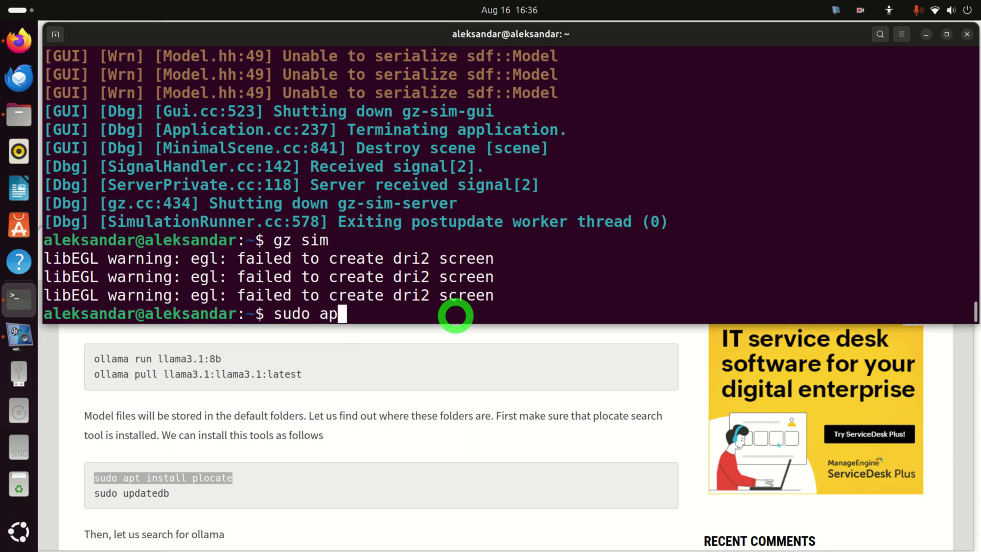
{"action": "type", "text": "t install plocate"}
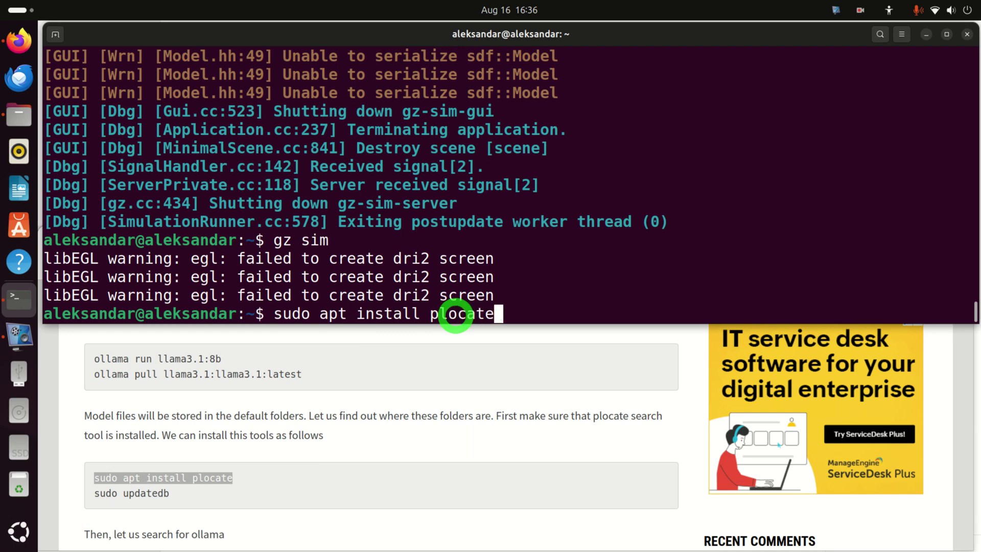
{"action": "key", "text": "Return"}
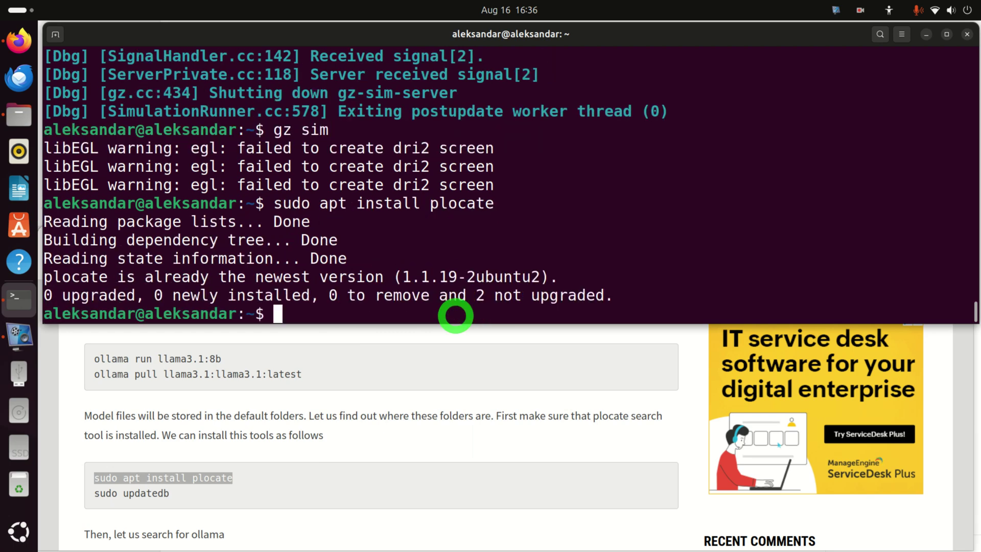
{"action": "type", "text": "sudo"}
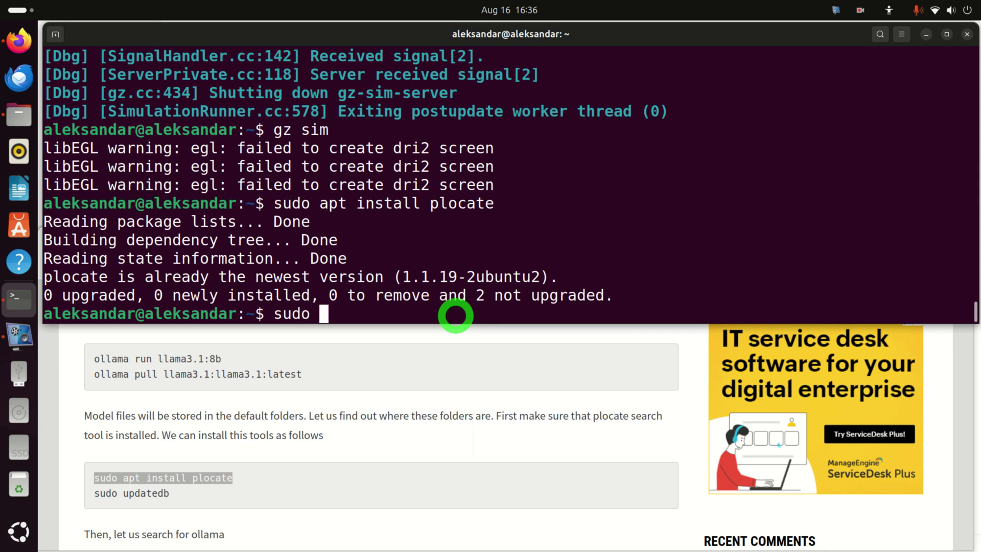
{"action": "type", "text": " update"}
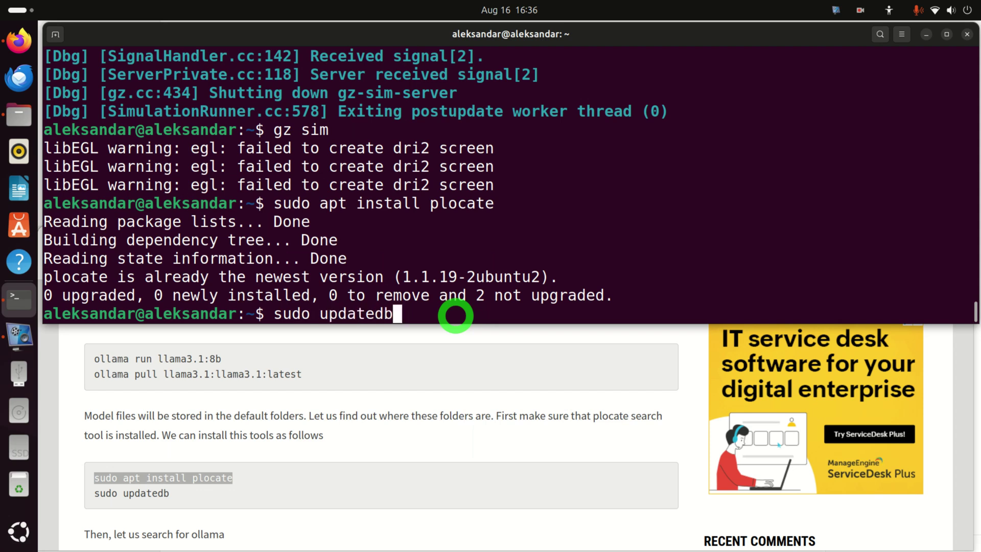
{"action": "type", "text": "db"}
{"action": "key", "text": "Return"}
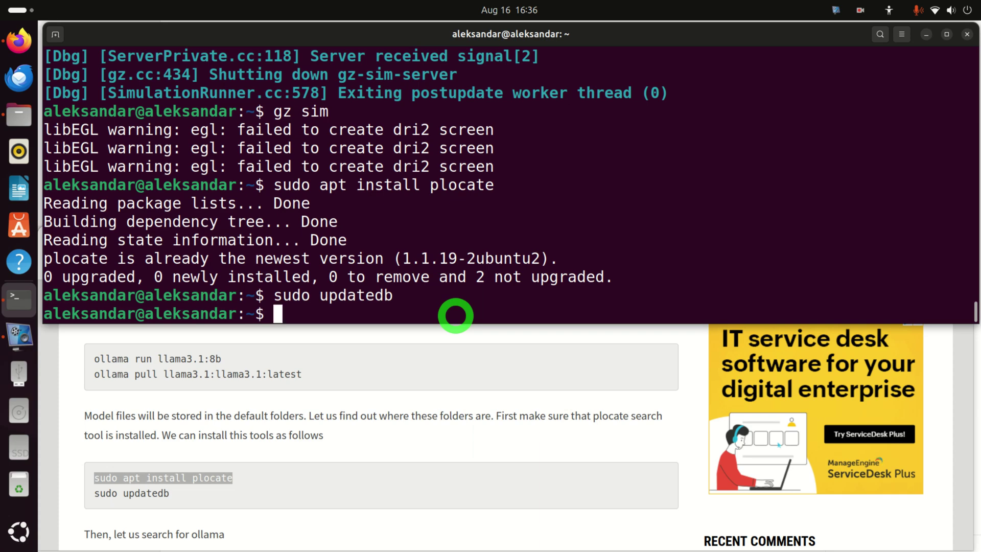
{"action": "type", "text": "ocate qua"}
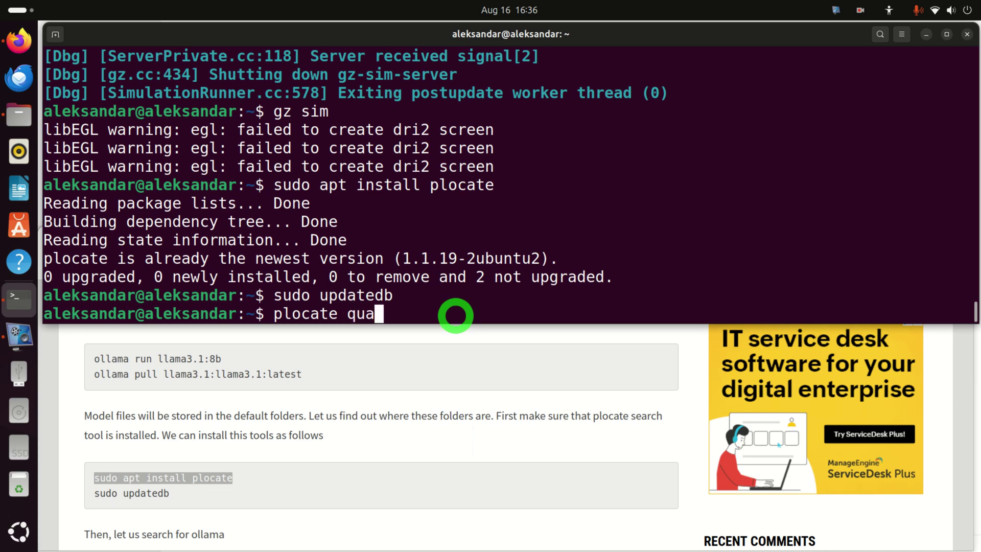
{"action": "type", "text": "dcopter"}
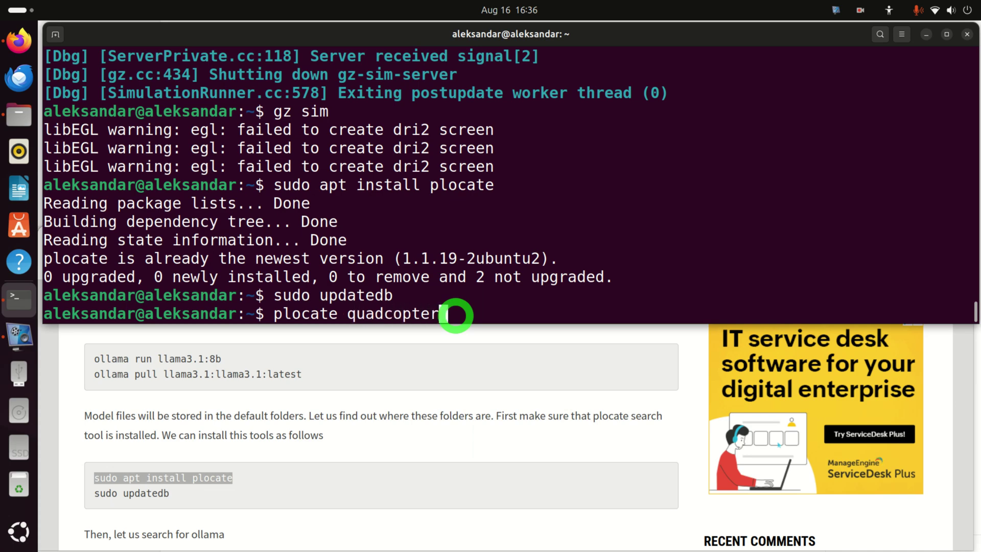
Step: Run plocate quadcopter and highlight the /usr/share/gz/gz-sim8/worlds/ folder in the quadcopter.sdf result
{"action": "key", "text": "Return"}
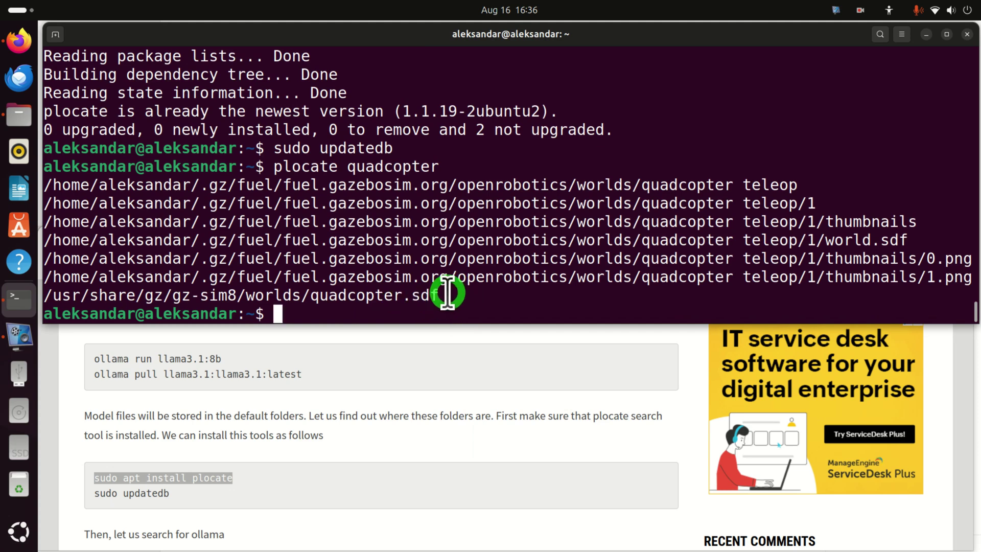
{"action": "left_click_drag", "start_coordinate": [444, 293], "coordinate": [36, 297]}
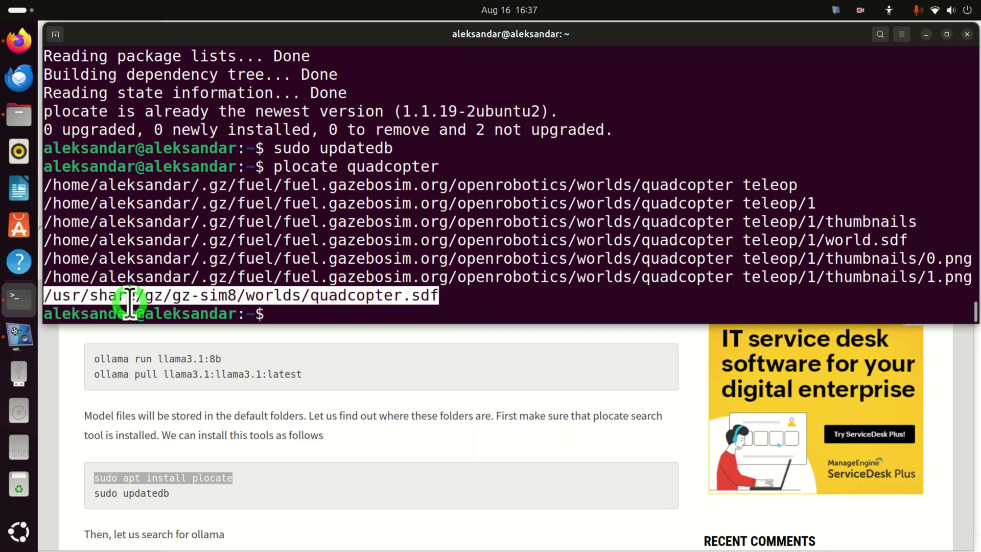
{"action": "left_click", "coordinate": [212, 294]}
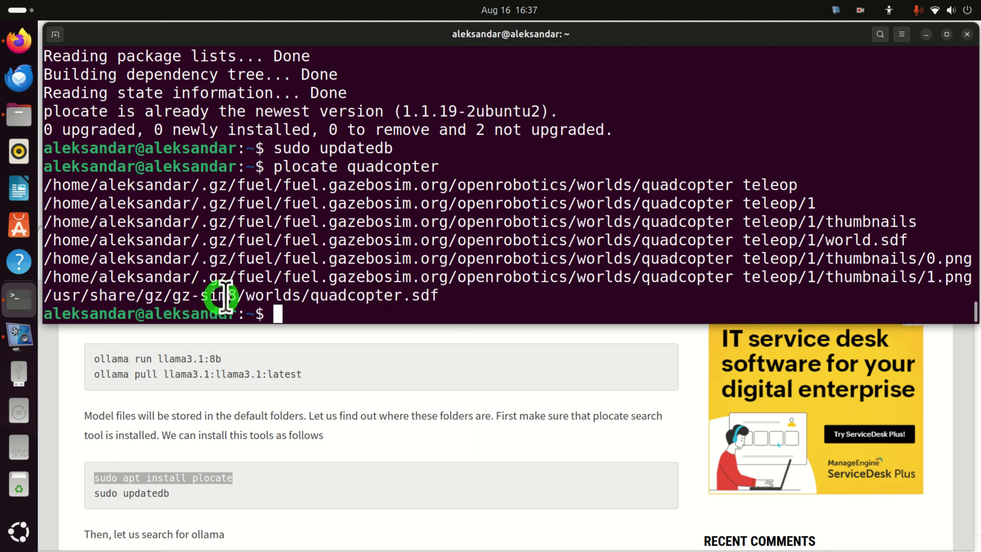
{"action": "left_click_drag", "start_coordinate": [310, 296], "coordinate": [245, 296]}
{"action": "left_click", "coordinate": [316, 298]}
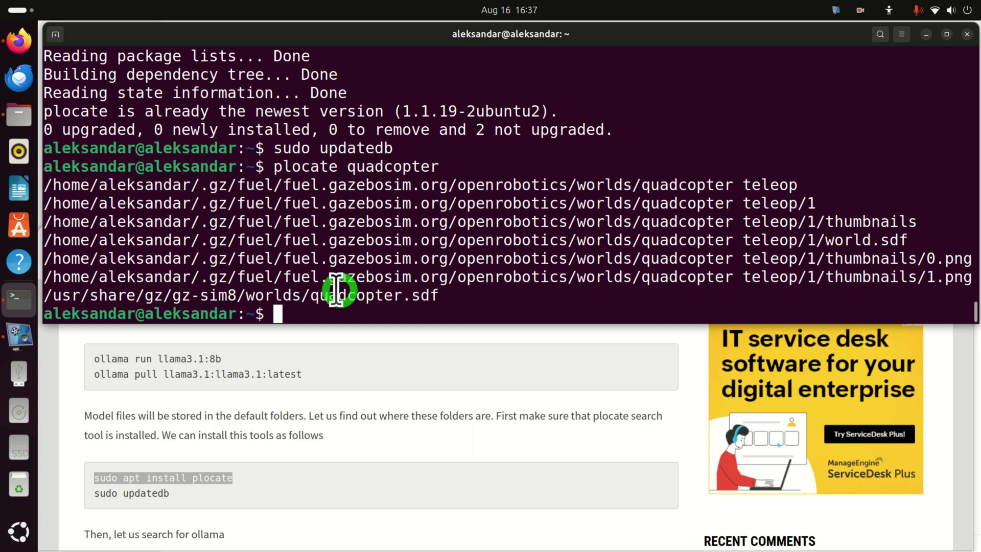
{"action": "left_click_drag", "start_coordinate": [309, 294], "coordinate": [44, 294]}
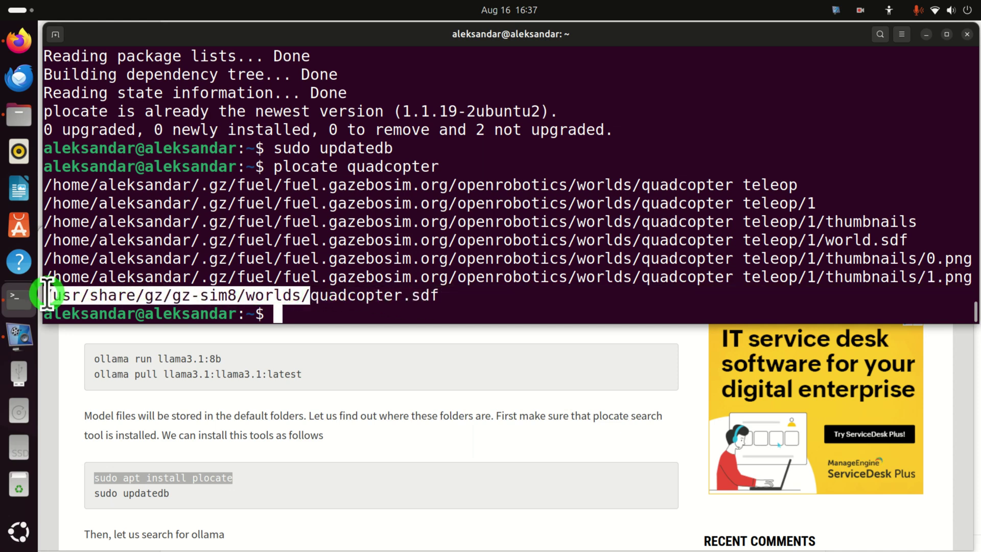
{"action": "left_click", "coordinate": [248, 312]}
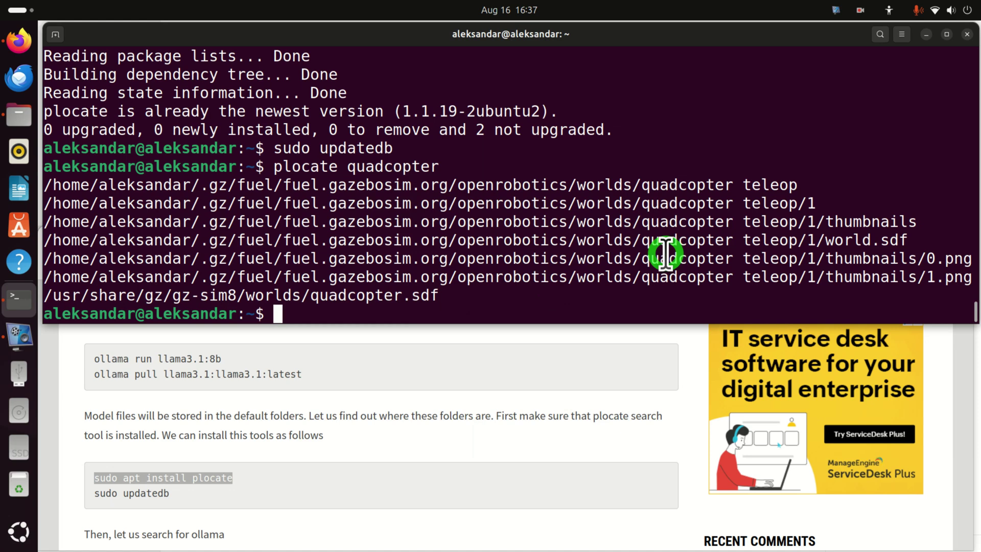
Step: Fix the misspelled command and run 'sudo apt install gedit', confirming gedit 46.2-2 is installed
{"action": "type", "text": "sudo apt"}
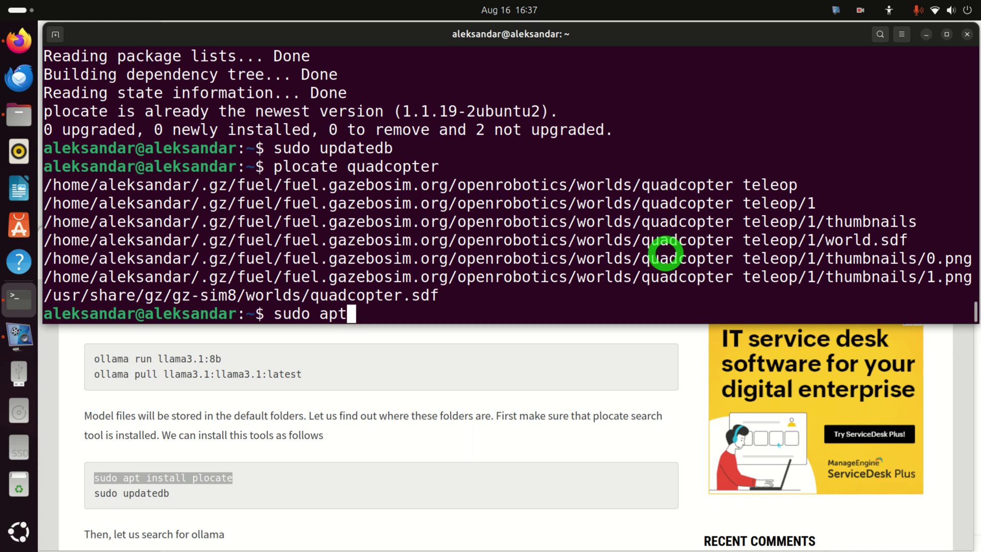
{"action": "type", "text": " insall g"}
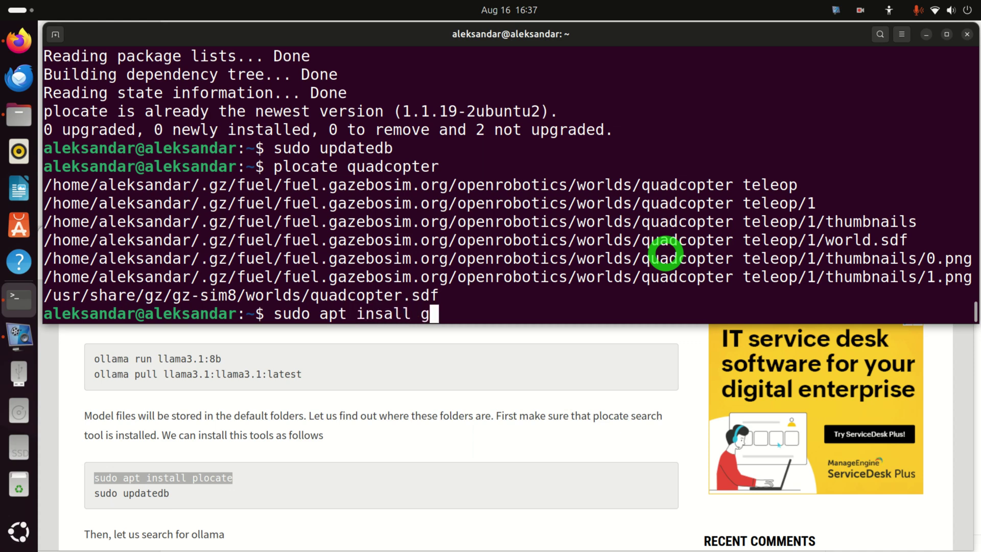
{"action": "type", "text": "edit"}
{"action": "key", "text": "Return"}
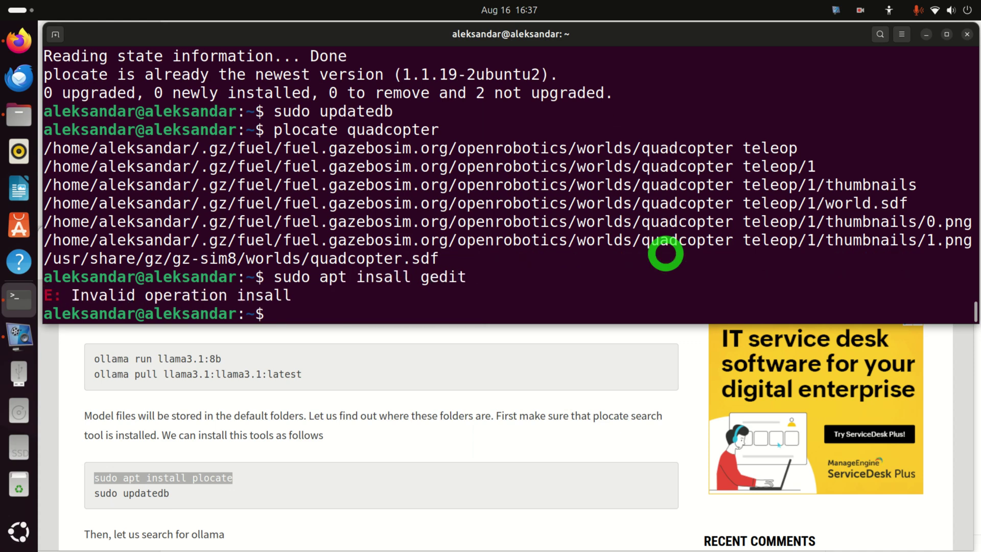
{"action": "key", "text": "Up"}
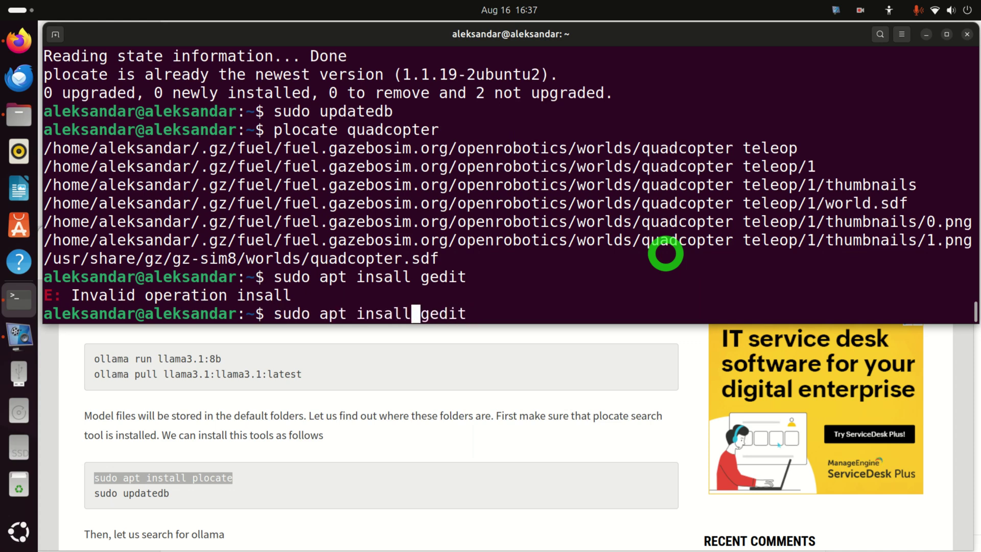
{"action": "key", "text": "BackSpace"}
{"action": "key", "text": "BackSpace"}
{"action": "key", "text": "BackSpace"}
{"action": "type", "text": "sta"}
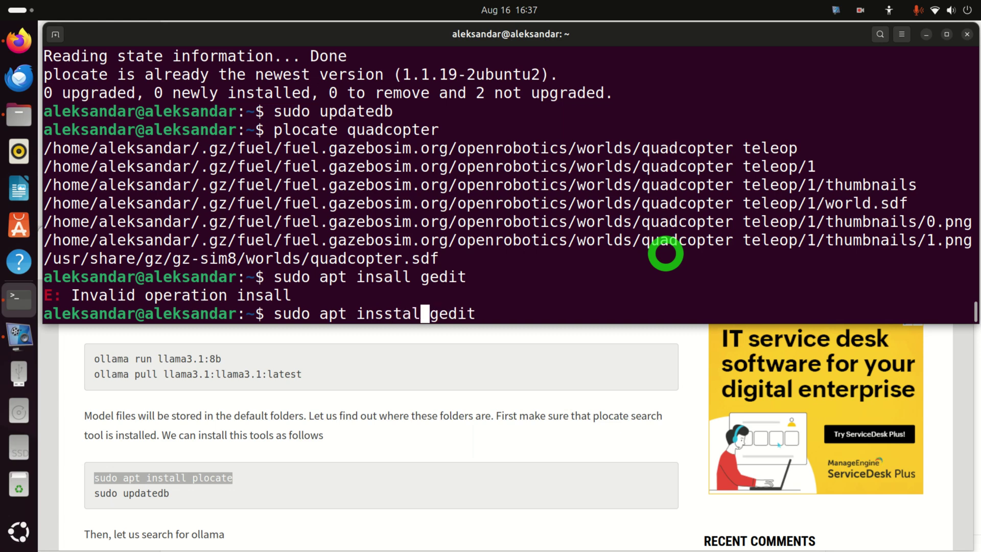
{"action": "key", "text": "BackSpace"}
{"action": "key", "text": "BackSpace"}
{"action": "key", "text": "BackSpace"}
{"action": "type", "text": "tall"}
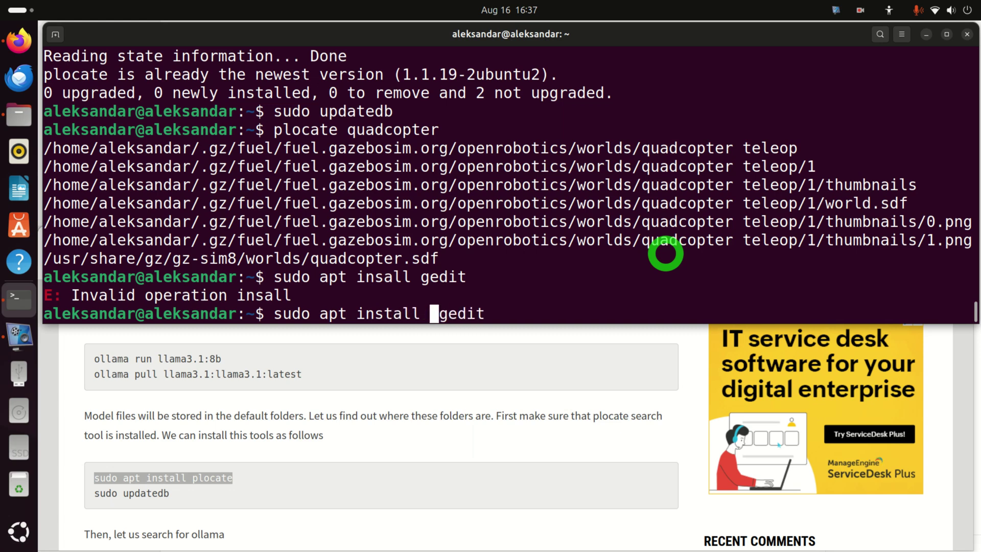
{"action": "key", "text": "Return"}
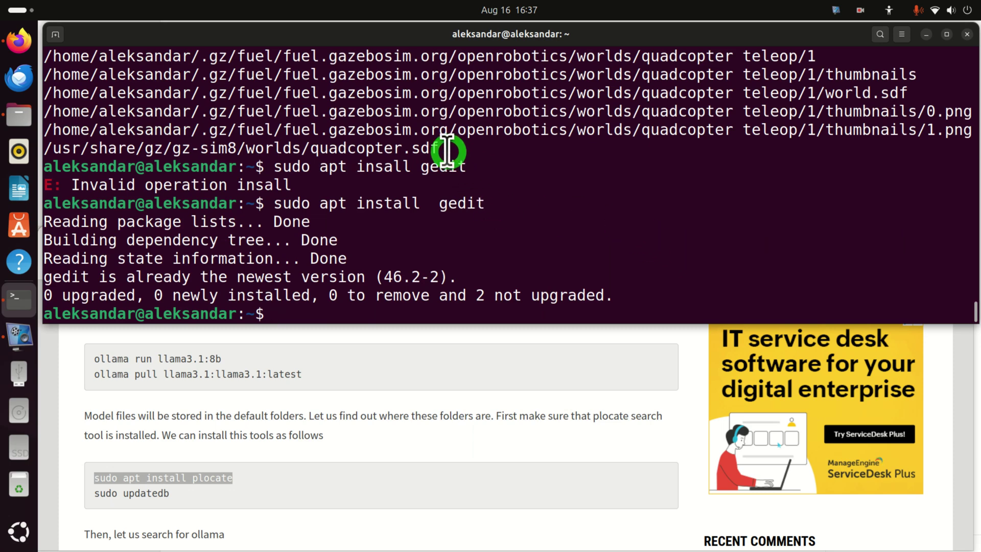
Step: Copy the /usr/share/gz/gz-sim8/worlds/quadcopter.sdf path from the results and paste it at the prompt
{"action": "left_click_drag", "start_coordinate": [437, 149], "coordinate": [43, 145]}
{"action": "right_click", "coordinate": [84, 146]}
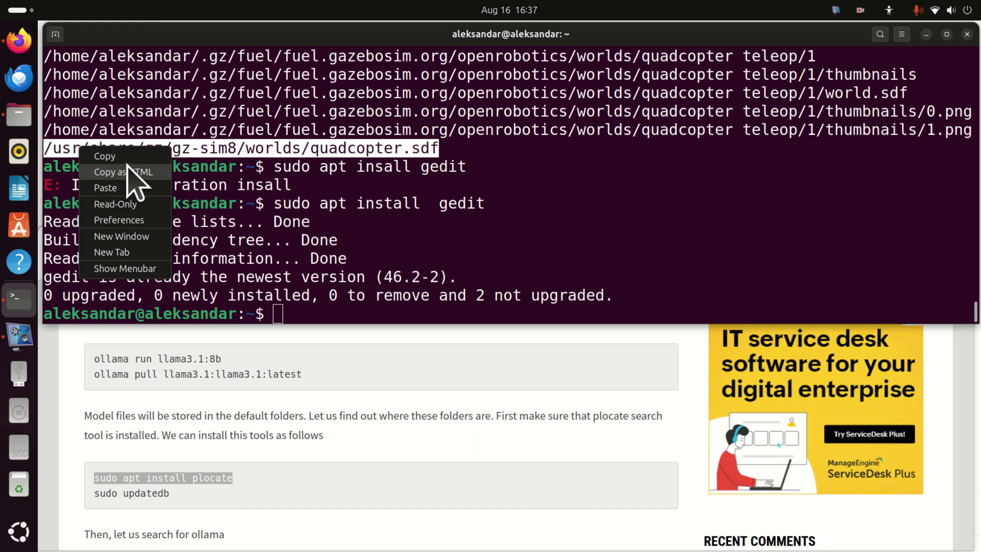
{"action": "left_click", "coordinate": [121, 154]}
{"action": "right_click", "coordinate": [305, 302]}
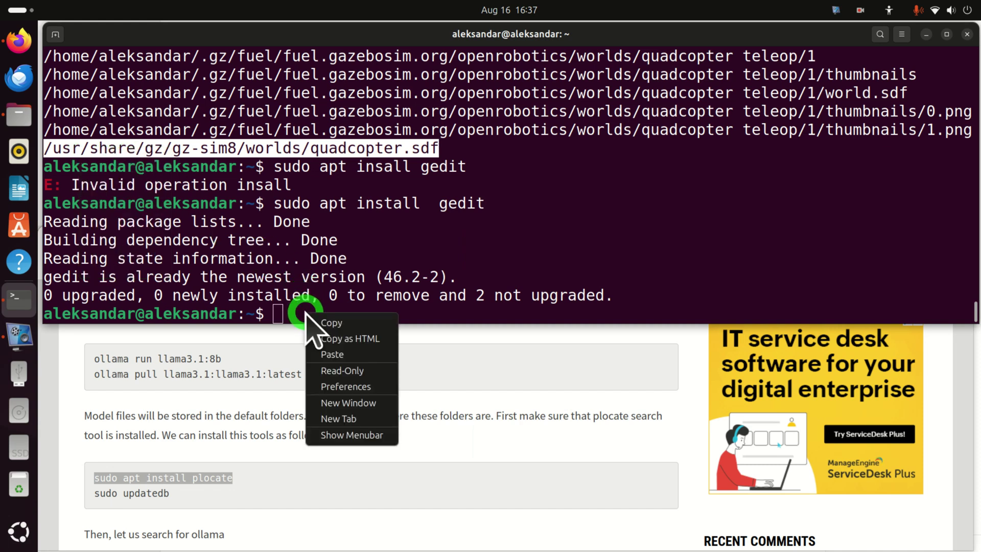
{"action": "left_click", "coordinate": [370, 353]}
Step: Prefix the pasted path with 'gedit' and run it to open quadcopter.sdf
{"action": "key", "text": "Home"}
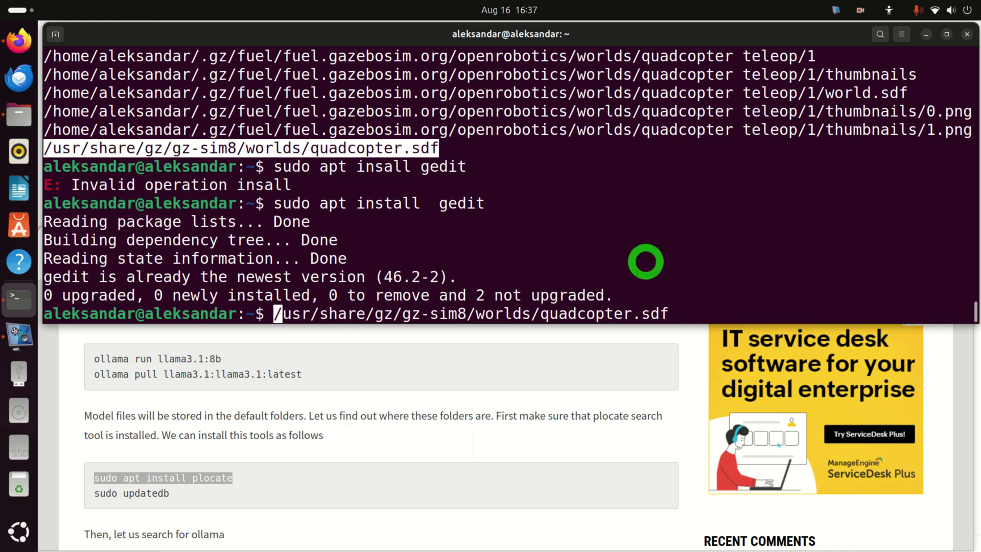
{"action": "type", "text": "gedit"}
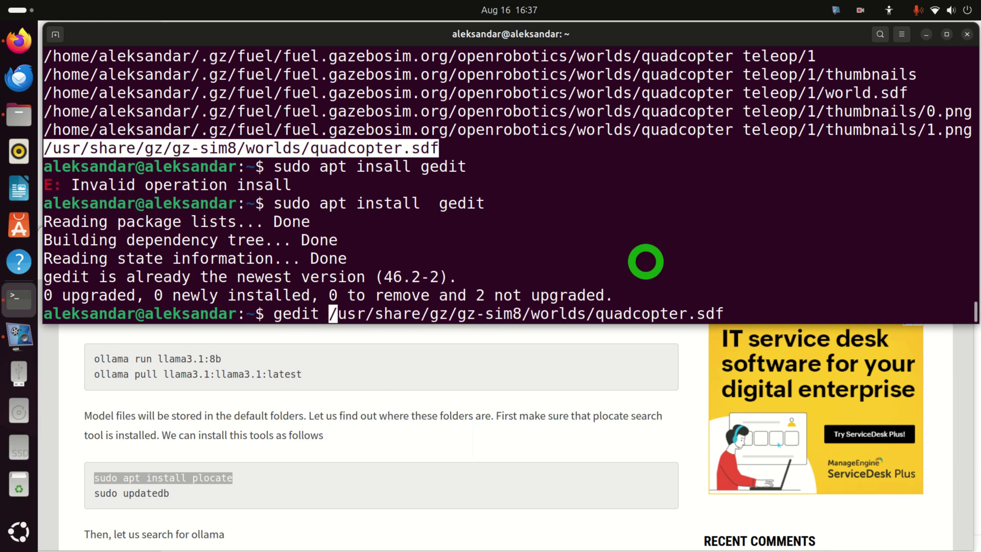
{"action": "key", "text": "Return"}
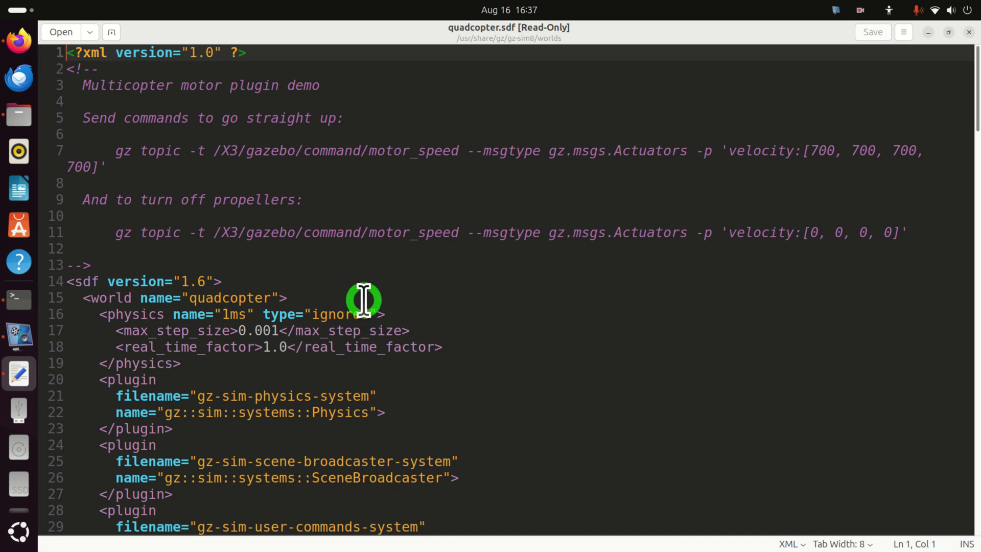
Step: Highlight the physics max_step_size and real_time_factor settings on lines 17–18
{"action": "scroll", "coordinate": [363, 300], "scroll_direction": "down", "scroll_amount": 1}
{"action": "left_click", "coordinate": [78, 233]}
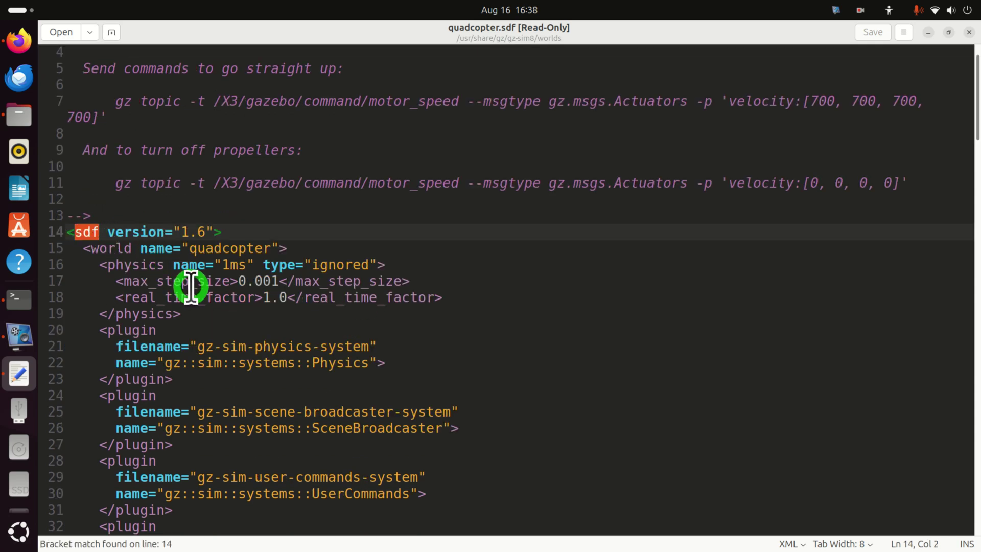
{"action": "scroll", "coordinate": [197, 280], "scroll_direction": "down", "scroll_amount": 2}
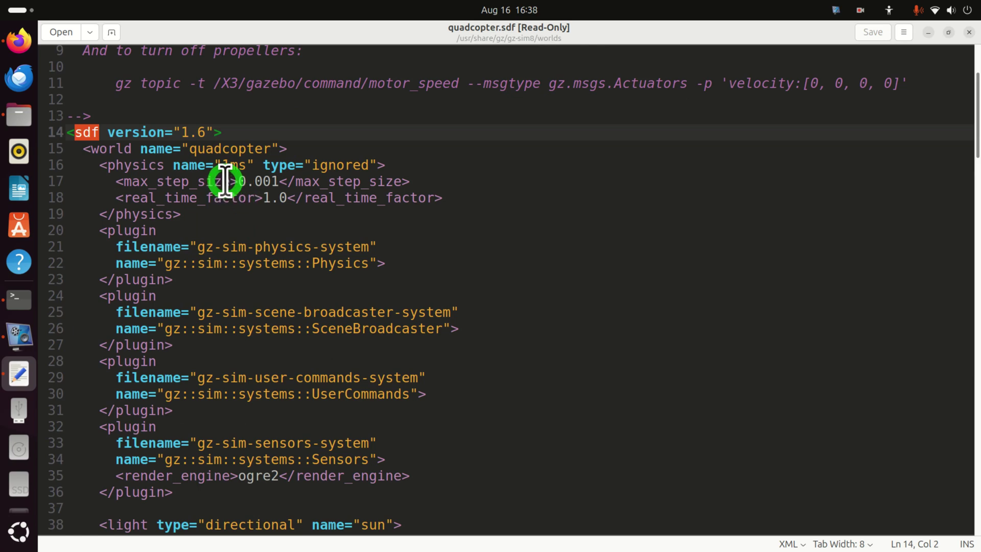
{"action": "left_click", "coordinate": [189, 182]}
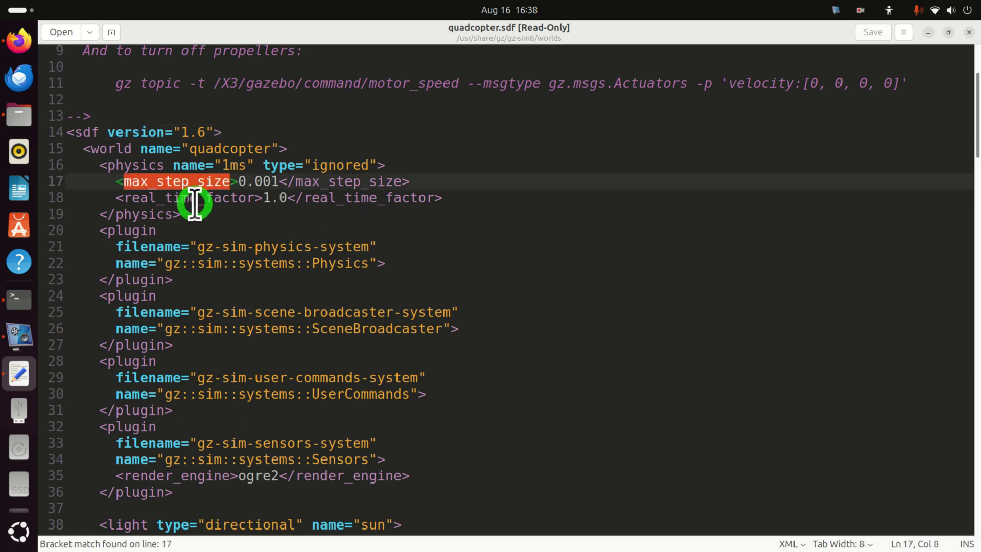
{"action": "left_click", "coordinate": [202, 198]}
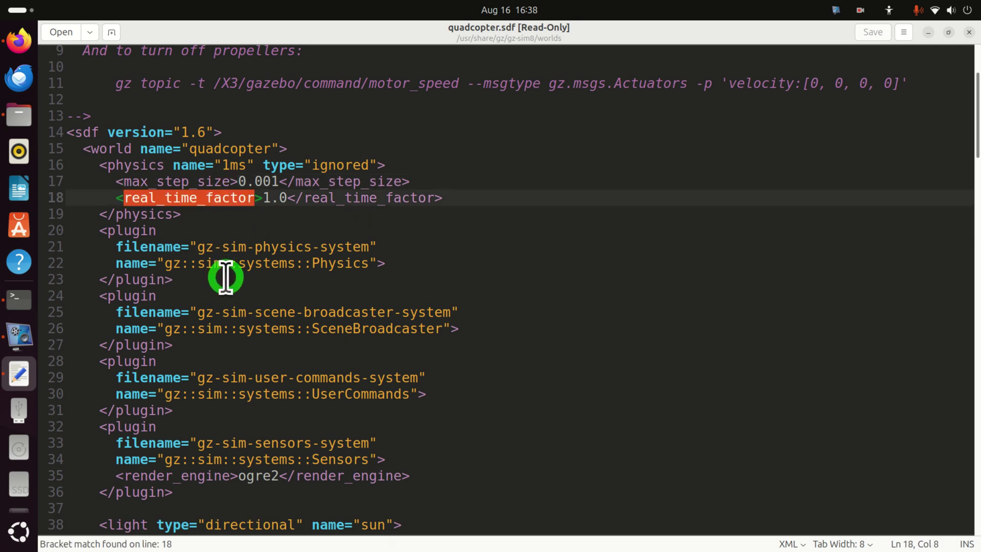
{"action": "left_click_drag", "start_coordinate": [126, 199], "coordinate": [172, 212]}
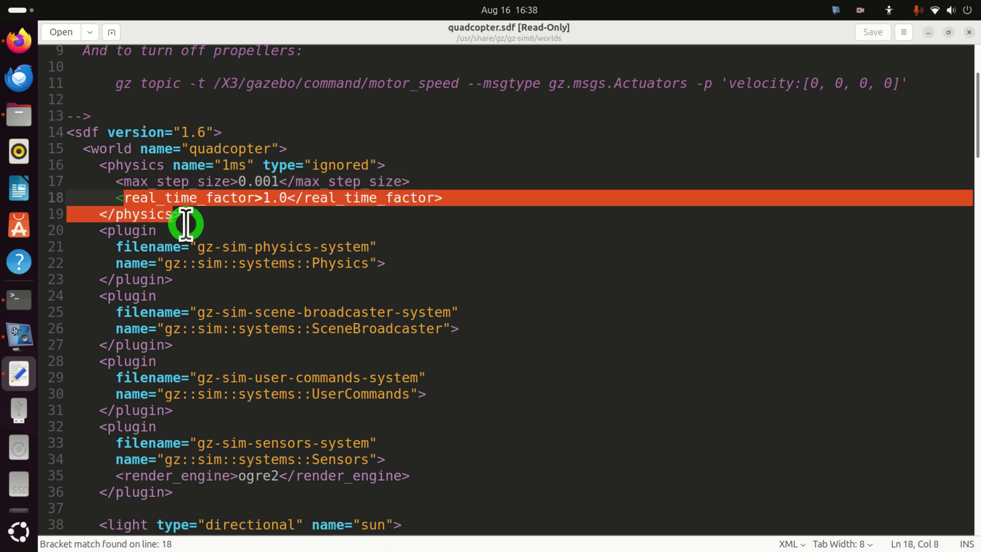
Step: Mark the Physics, SceneBroadcaster and UserCommands plugin entries, scrolling on toward the sun light
{"action": "double_click", "coordinate": [204, 247]}
{"action": "double_click", "coordinate": [137, 231]}
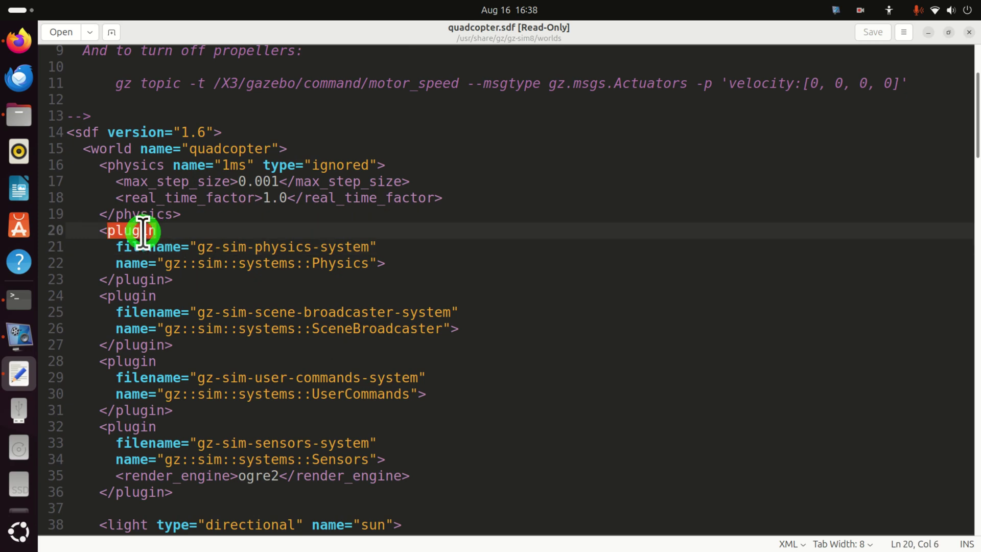
{"action": "left_click", "coordinate": [212, 247]}
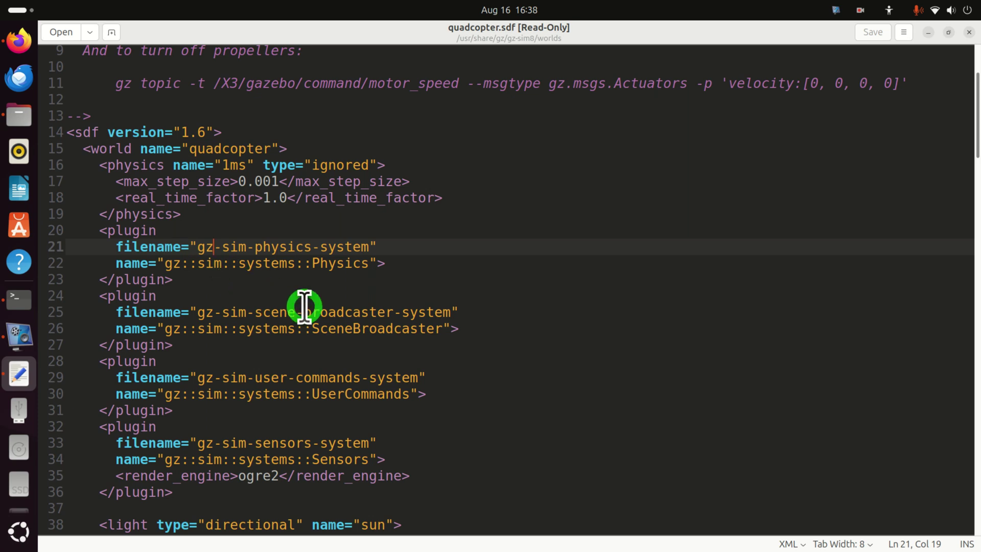
{"action": "scroll", "coordinate": [304, 304], "scroll_direction": "down", "scroll_amount": 1}
{"action": "double_click", "coordinate": [361, 214]}
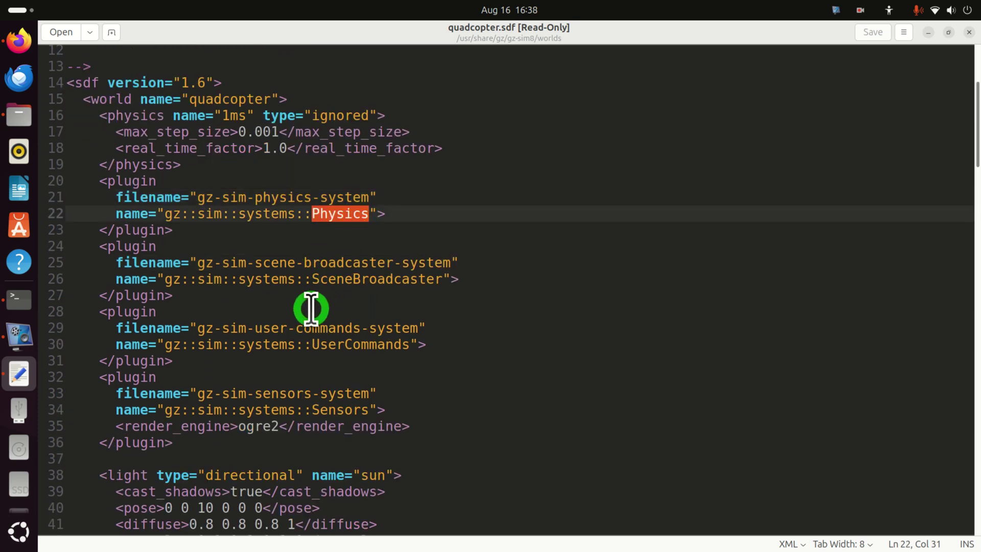
{"action": "left_click", "coordinate": [213, 262]}
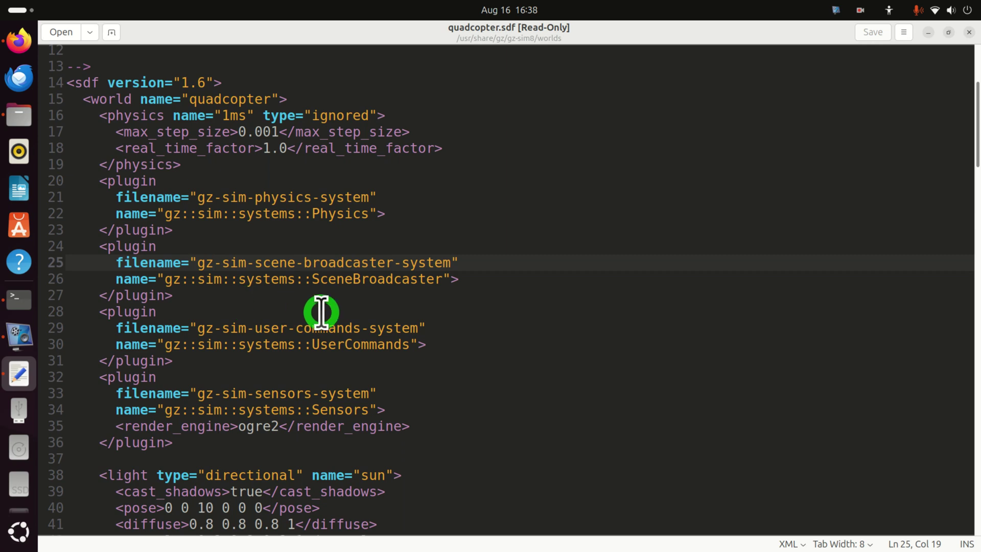
{"action": "scroll", "coordinate": [273, 313], "scroll_direction": "down", "scroll_amount": 1}
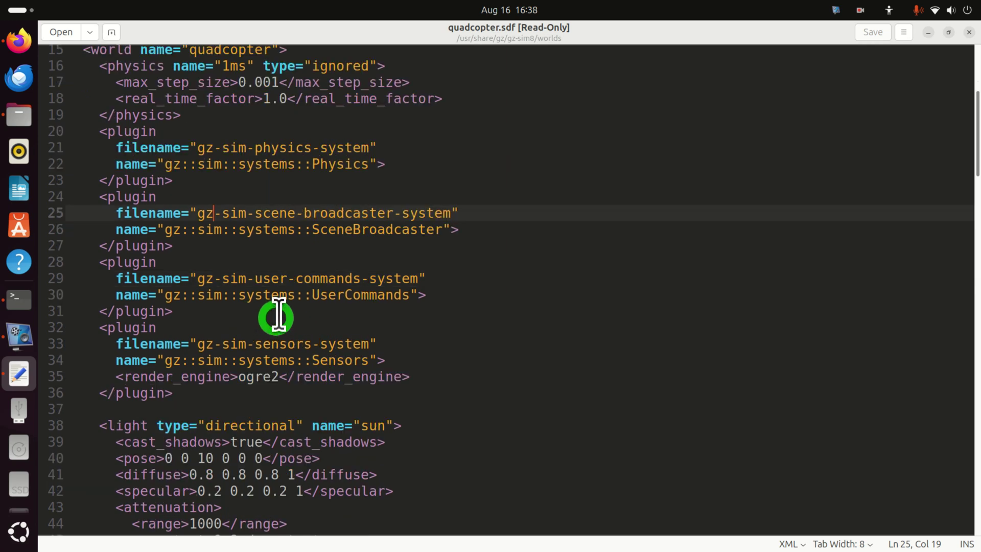
{"action": "double_click", "coordinate": [346, 276]}
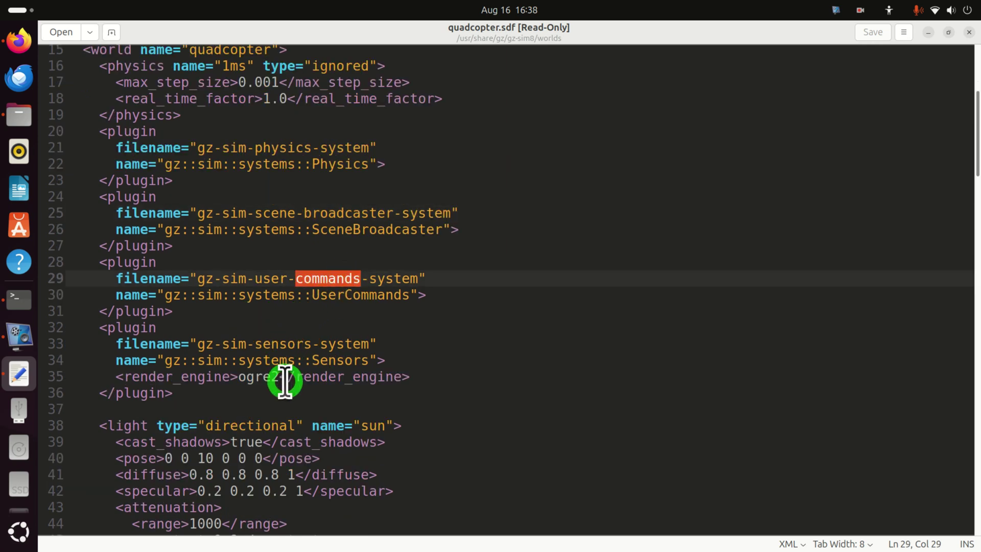
{"action": "scroll", "coordinate": [307, 335], "scroll_direction": "down", "scroll_amount": 4}
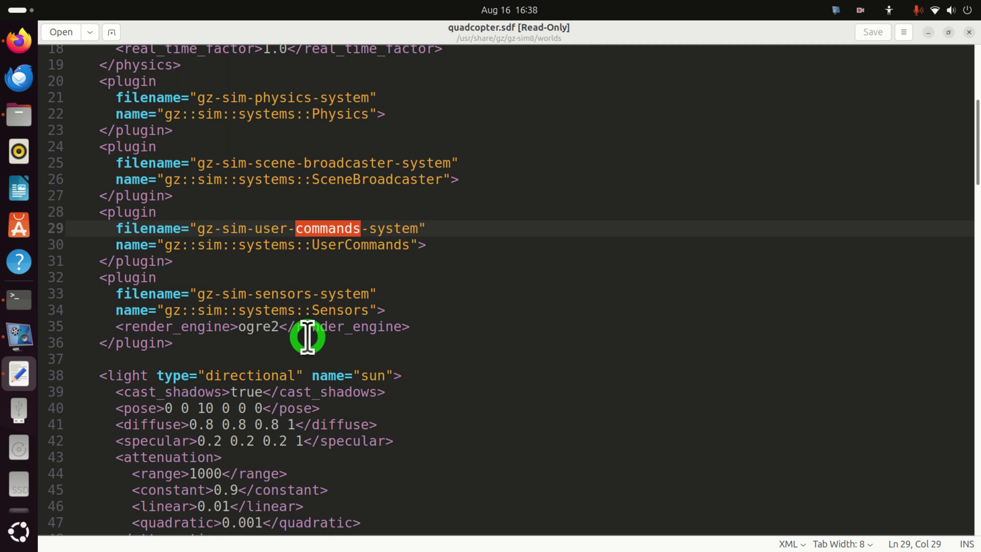
Step: Scroll to line 52 and mark the ground_plane model name
{"action": "scroll", "coordinate": [313, 327], "scroll_direction": "down", "scroll_amount": 2}
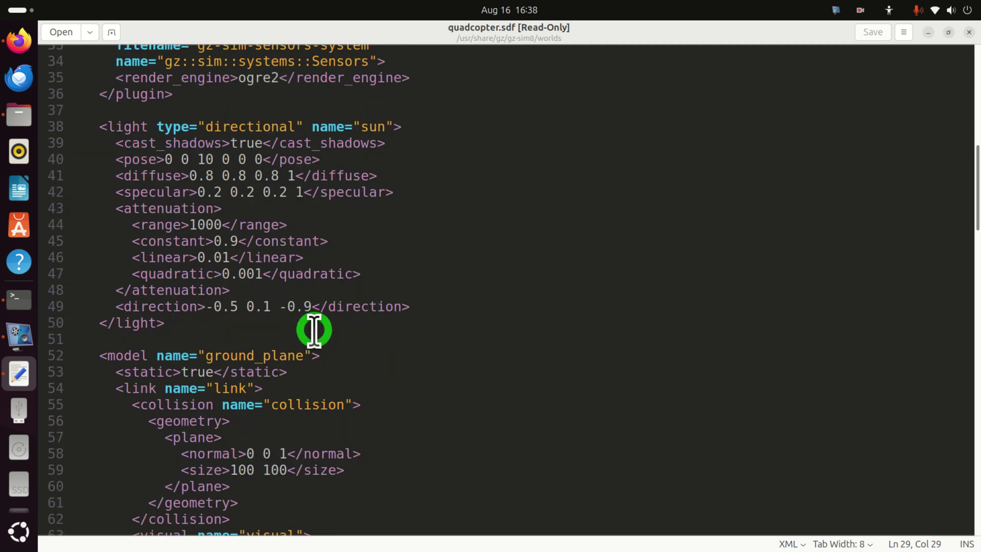
{"action": "scroll", "coordinate": [314, 329], "scroll_direction": "down", "scroll_amount": 3}
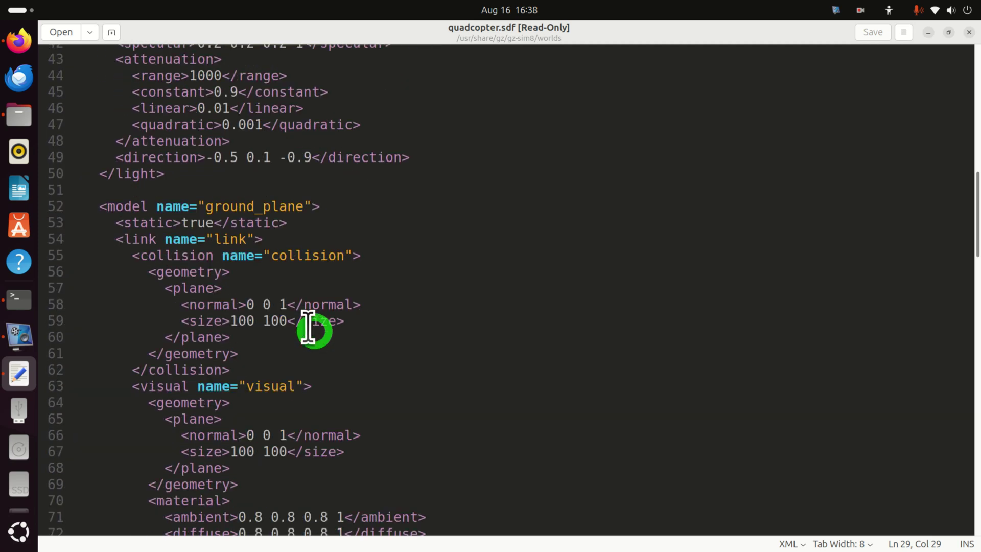
{"action": "double_click", "coordinate": [233, 201]}
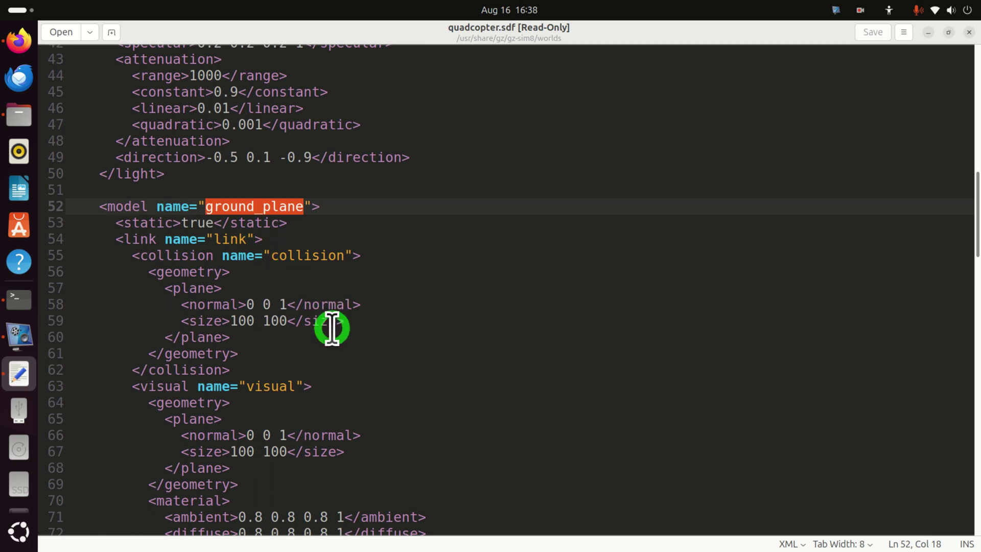
Step: Highlight the X3 UAV model's fuel.gazebosim.org URL inside the include block on line 81
{"action": "scroll", "coordinate": [332, 327], "scroll_direction": "down", "scroll_amount": 6}
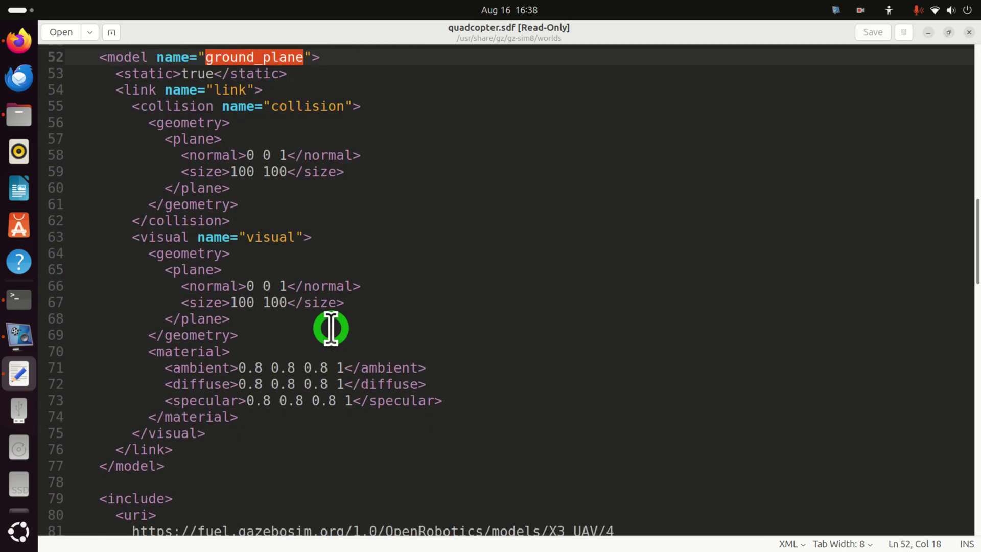
{"action": "scroll", "coordinate": [331, 328], "scroll_direction": "down", "scroll_amount": 1}
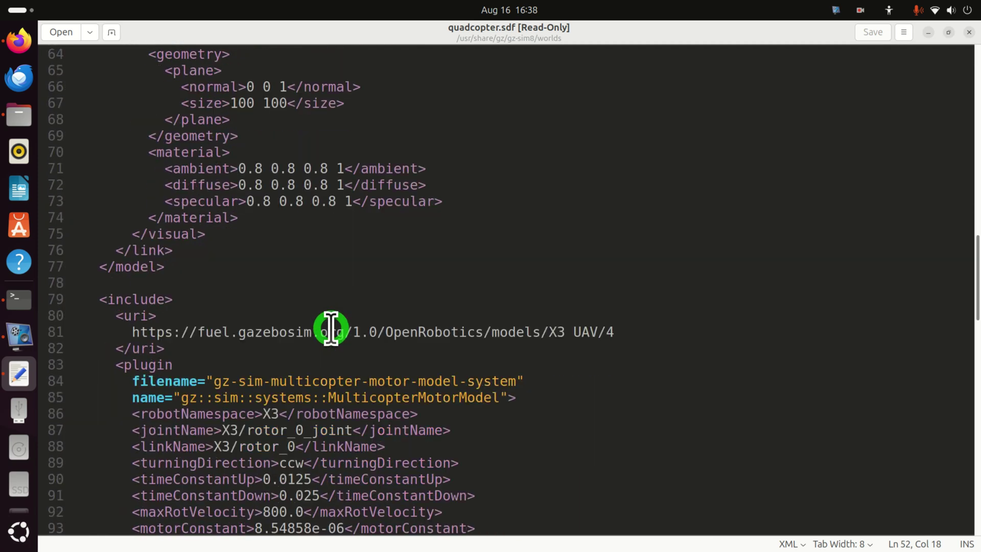
{"action": "triple_click", "coordinate": [250, 332]}
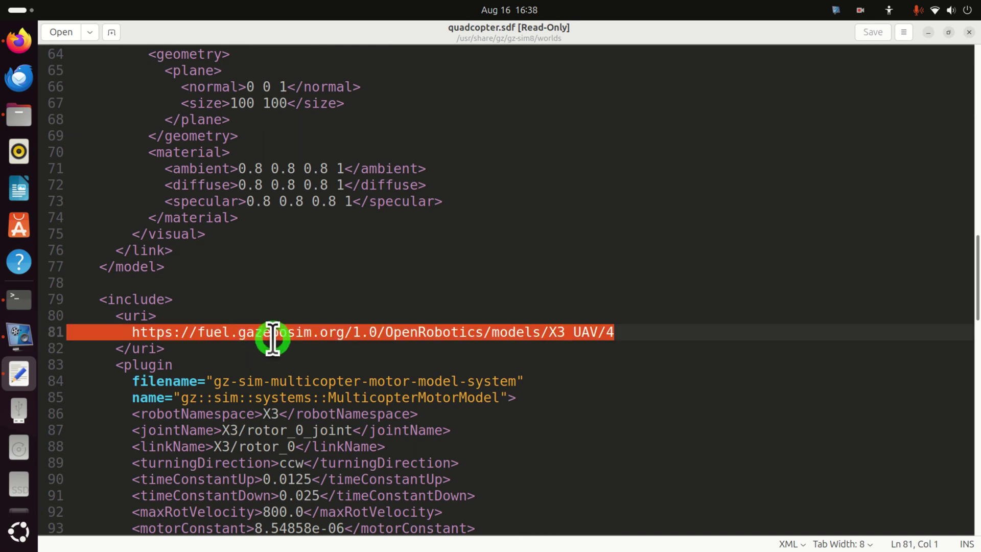
{"action": "left_click", "coordinate": [273, 332]}
{"action": "left_click", "coordinate": [213, 332]}
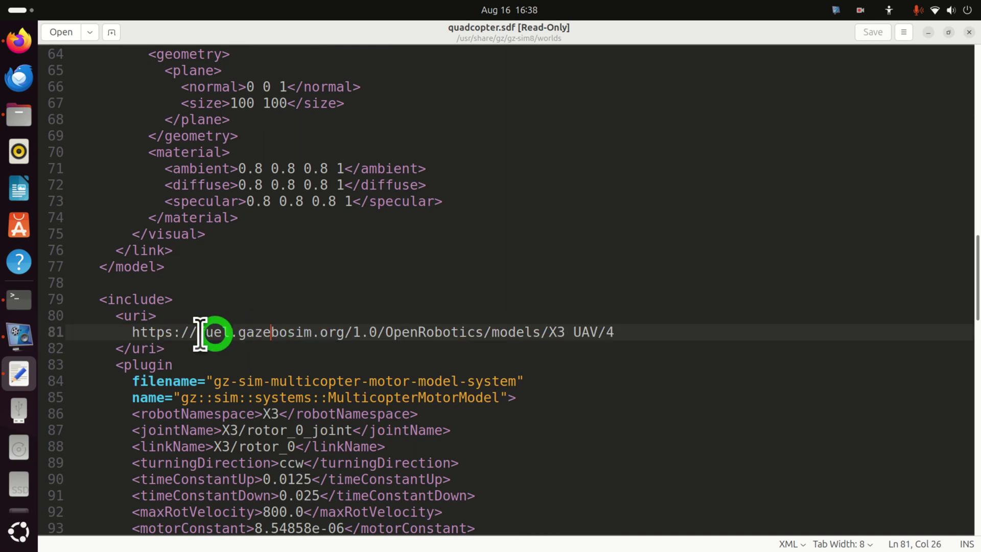
{"action": "left_click", "coordinate": [156, 332]}
{"action": "left_click_drag", "start_coordinate": [184, 332], "coordinate": [620, 333]}
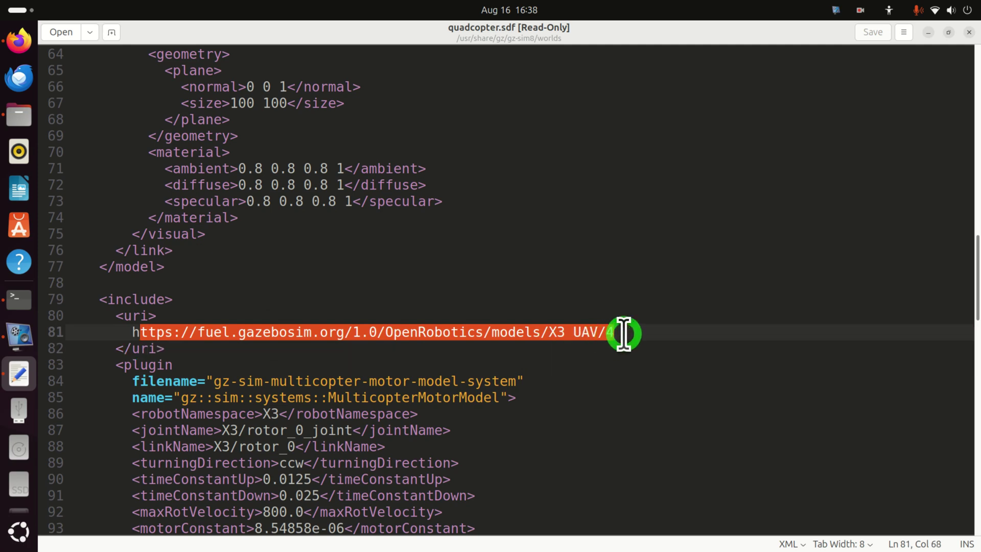
{"action": "scroll", "coordinate": [582, 362], "scroll_direction": "down", "scroll_amount": 1}
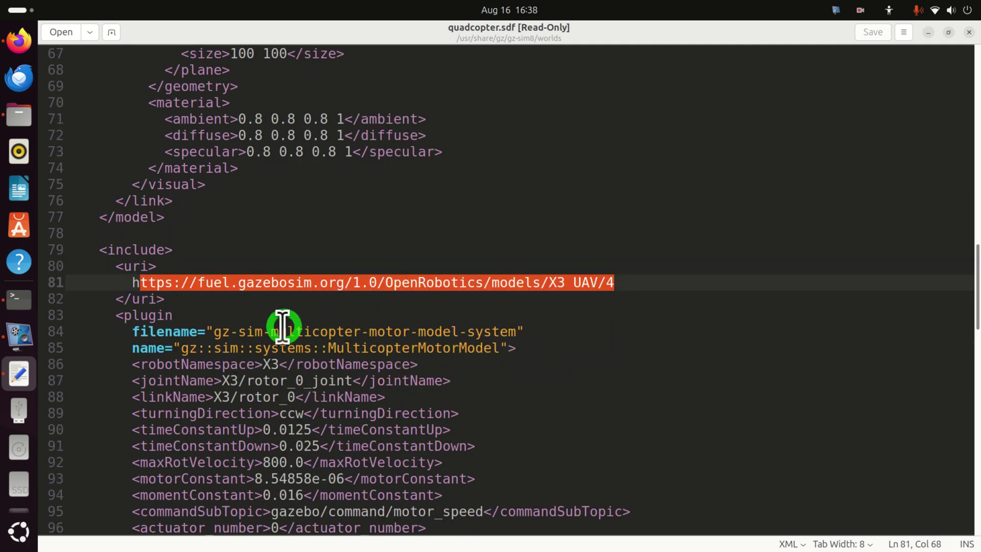
{"action": "left_click", "coordinate": [250, 334]}
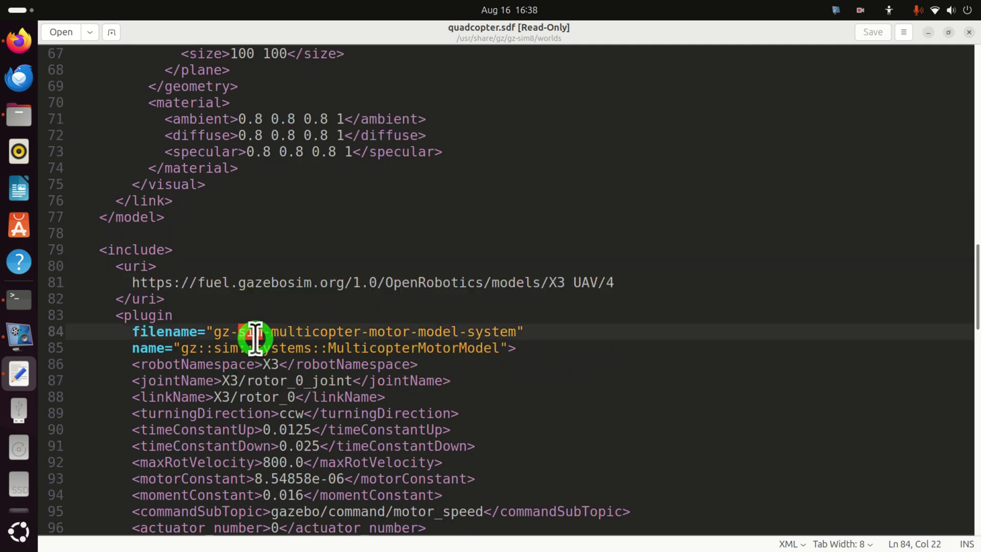
{"action": "left_click_drag", "start_coordinate": [255, 338], "coordinate": [269, 337]}
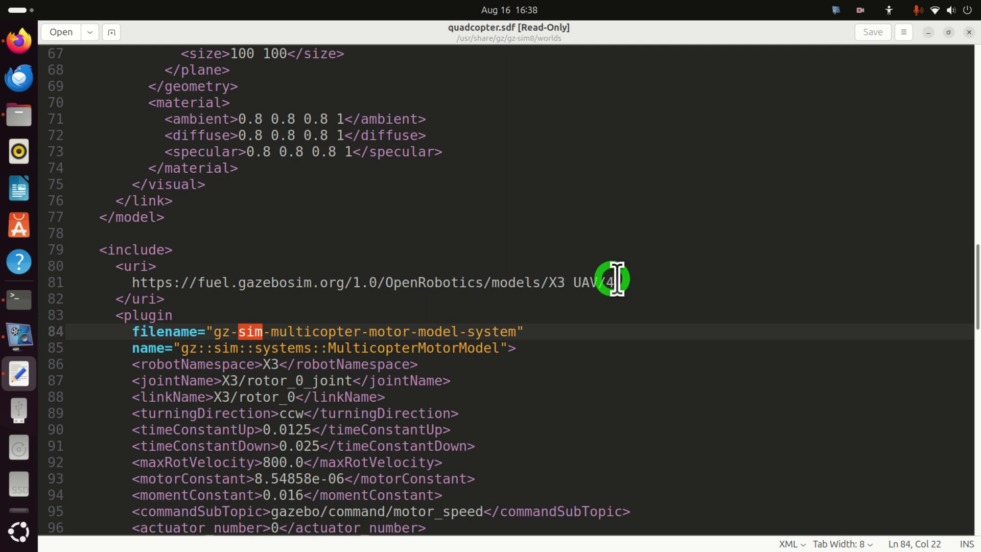
{"action": "left_click", "coordinate": [635, 282]}
{"action": "left_click_drag", "start_coordinate": [635, 282], "coordinate": [128, 281]}
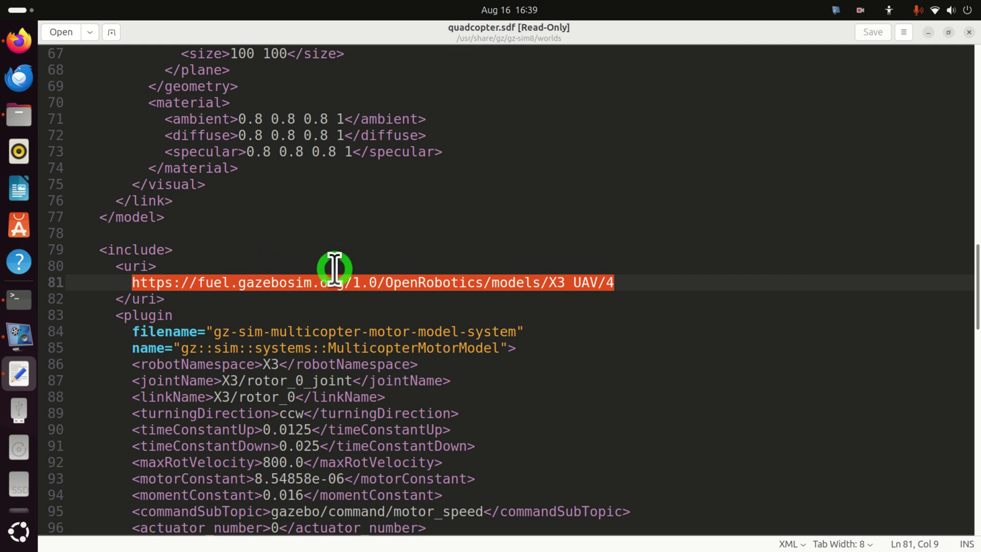
Step: Highlight the multicopter motor plugin file name on line 84 and rotorDragCoefficient on line 97
{"action": "scroll", "coordinate": [332, 332], "scroll_direction": "down", "scroll_amount": 1}
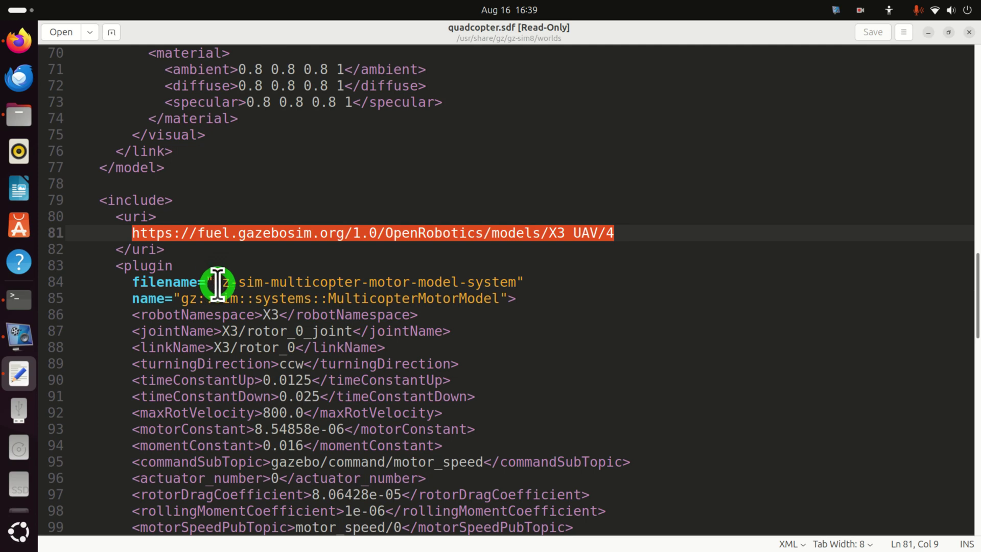
{"action": "left_click_drag", "start_coordinate": [217, 282], "coordinate": [519, 283]}
{"action": "scroll", "coordinate": [453, 333], "scroll_direction": "down", "scroll_amount": 2}
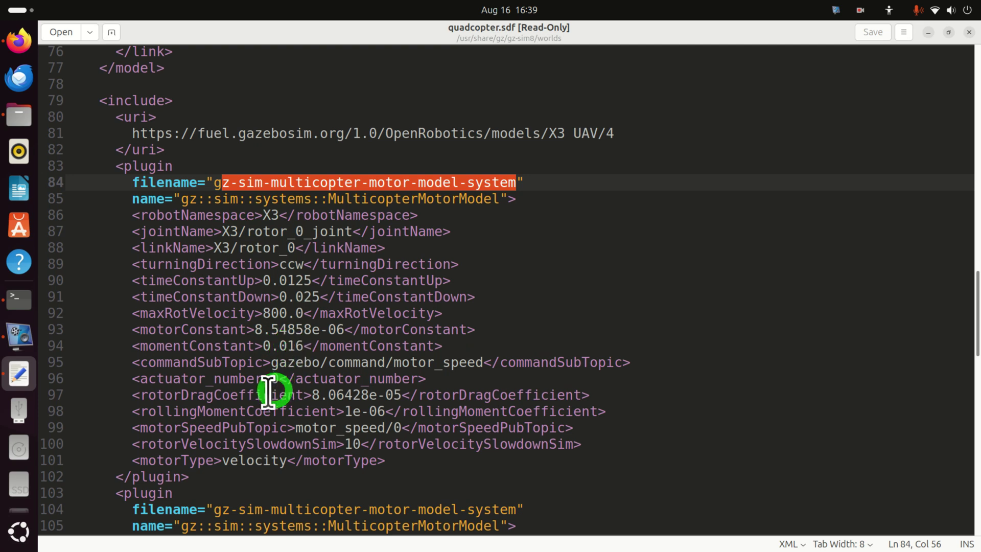
{"action": "double_click", "coordinate": [164, 401]}
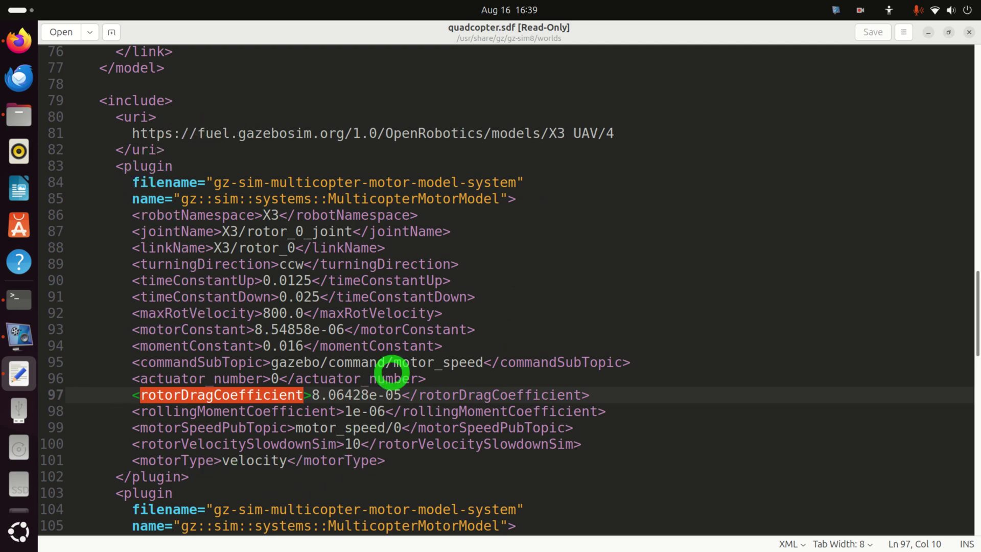
Step: Scroll through the remaining rotor plugins to the end of the file, then back to line 1
{"action": "scroll", "coordinate": [339, 405], "scroll_direction": "down", "scroll_amount": 2}
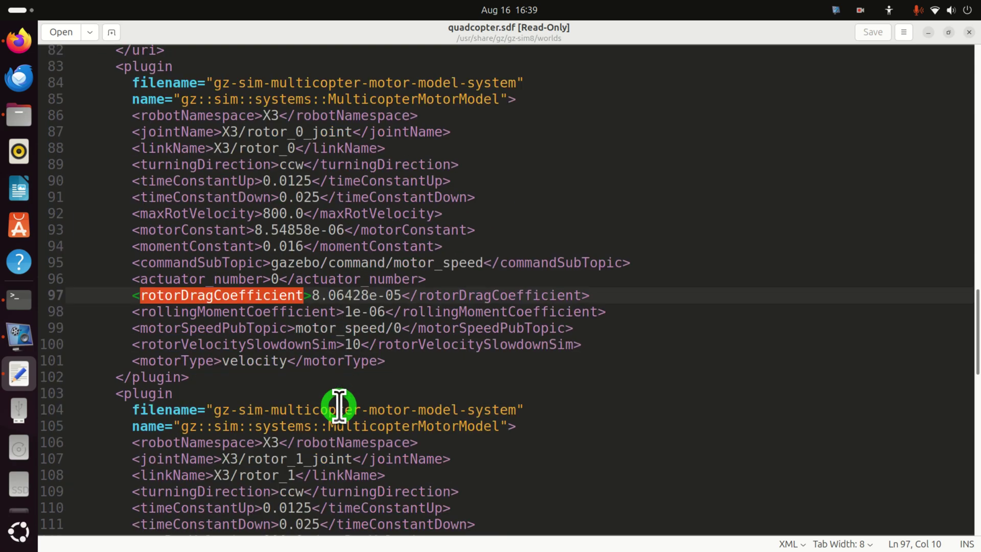
{"action": "scroll", "coordinate": [339, 404], "scroll_direction": "down", "scroll_amount": 1}
{"action": "scroll", "coordinate": [339, 407], "scroll_direction": "down", "scroll_amount": 1}
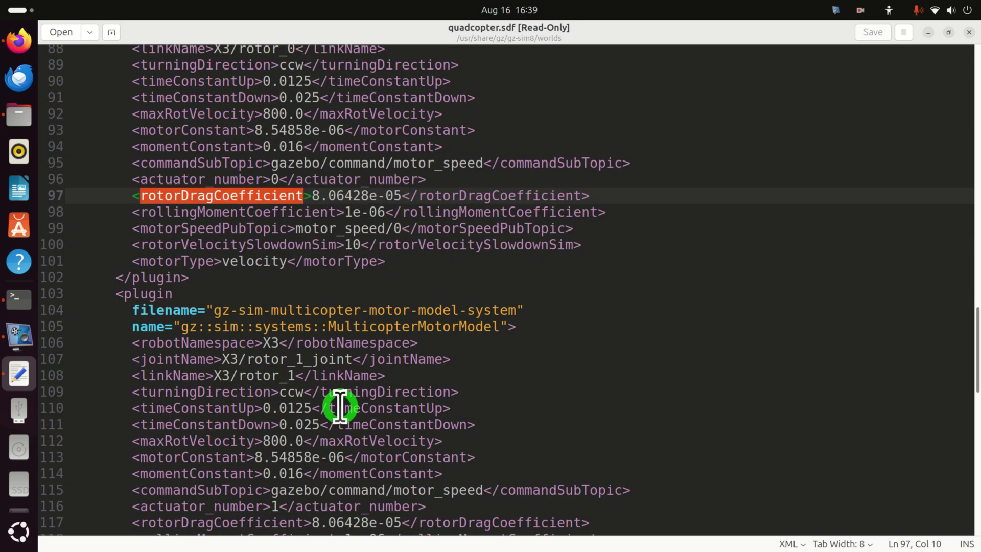
{"action": "scroll", "coordinate": [376, 412], "scroll_direction": "down", "scroll_amount": 10}
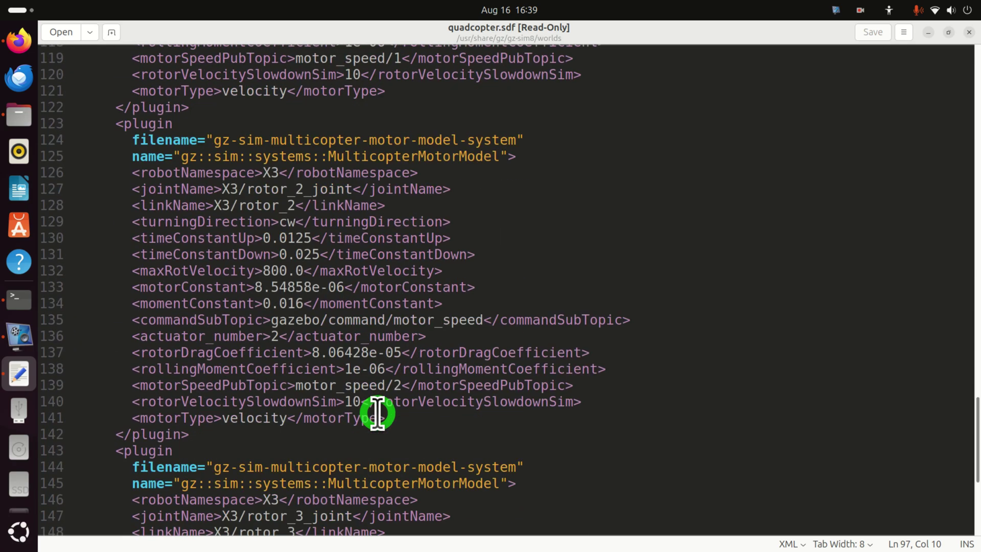
{"action": "scroll", "coordinate": [377, 413], "scroll_direction": "down", "scroll_amount": 6}
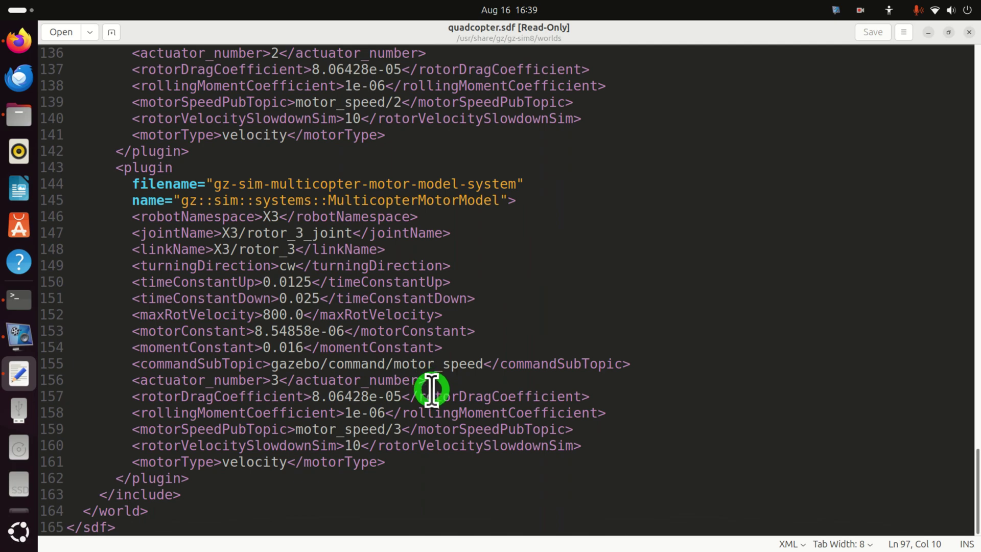
{"action": "scroll", "coordinate": [431, 393], "scroll_direction": "up", "scroll_amount": 17}
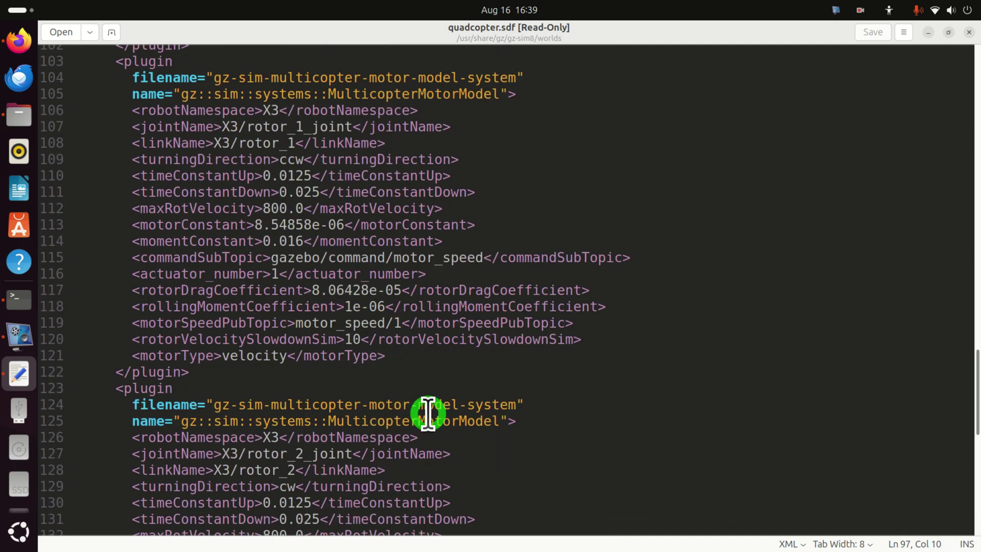
{"action": "scroll", "coordinate": [428, 413], "scroll_direction": "up", "scroll_amount": 20}
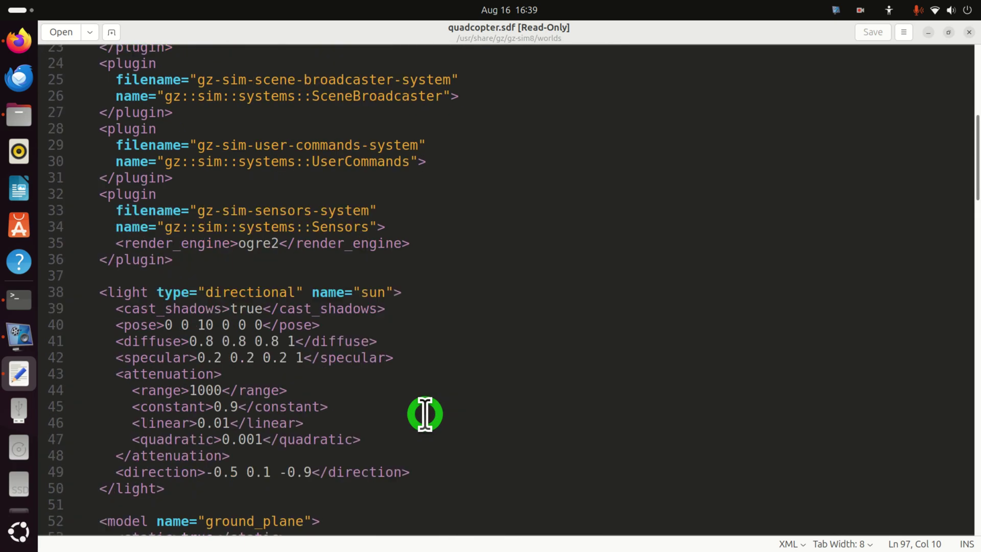
{"action": "scroll", "coordinate": [425, 413], "scroll_direction": "up", "scroll_amount": 1}
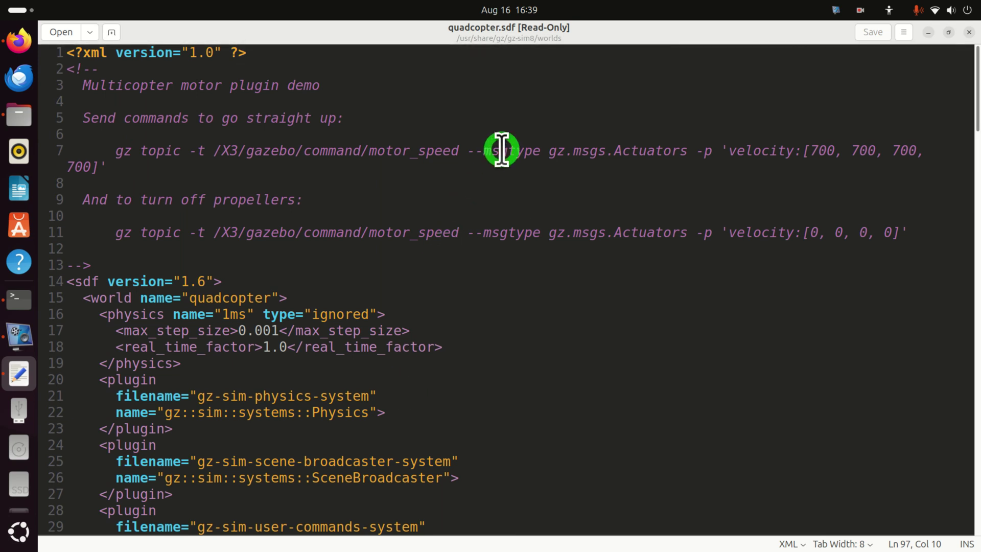